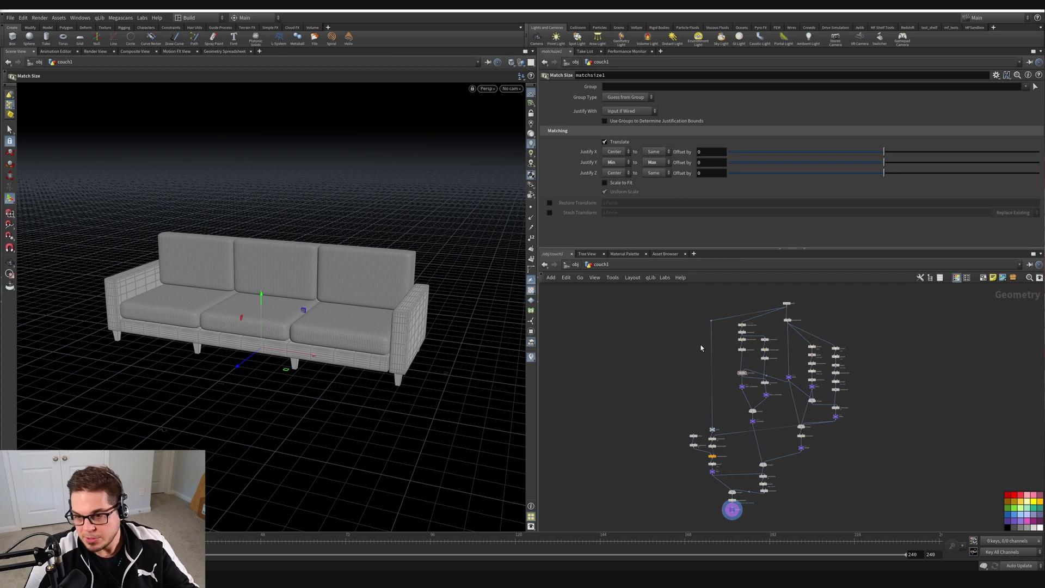
- Collapse all the couch nodes into a single subnetwork and go inside it
drag(639, 292, 906, 529)
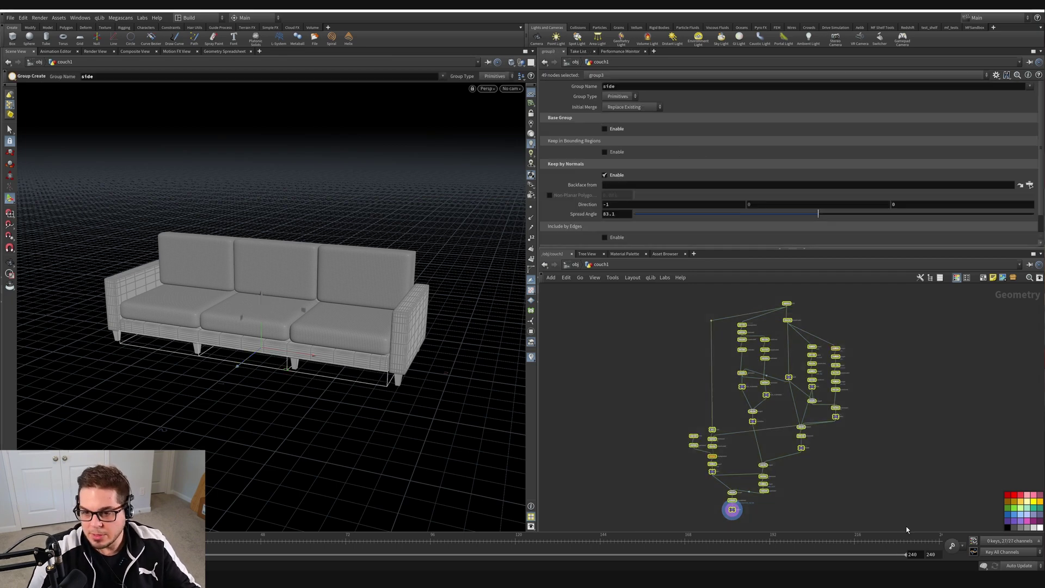
click(1013, 278)
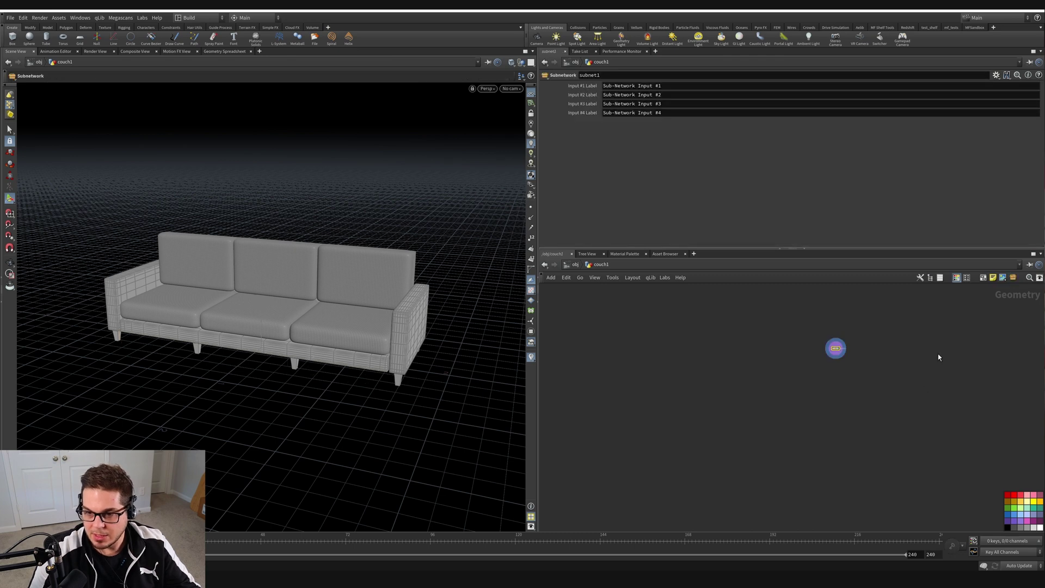
scroll(867, 325, up, 5)
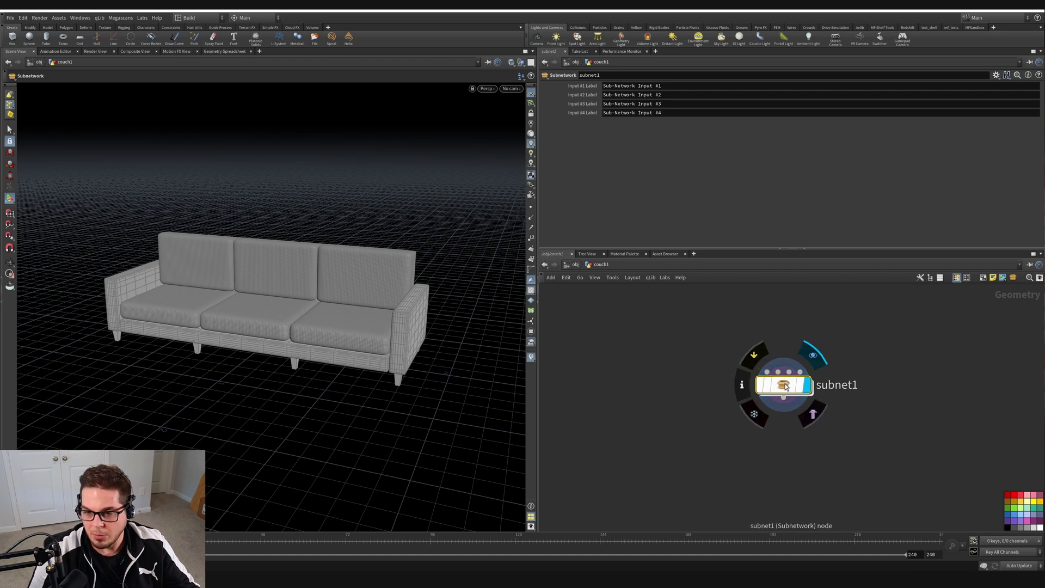
double_click(784, 385)
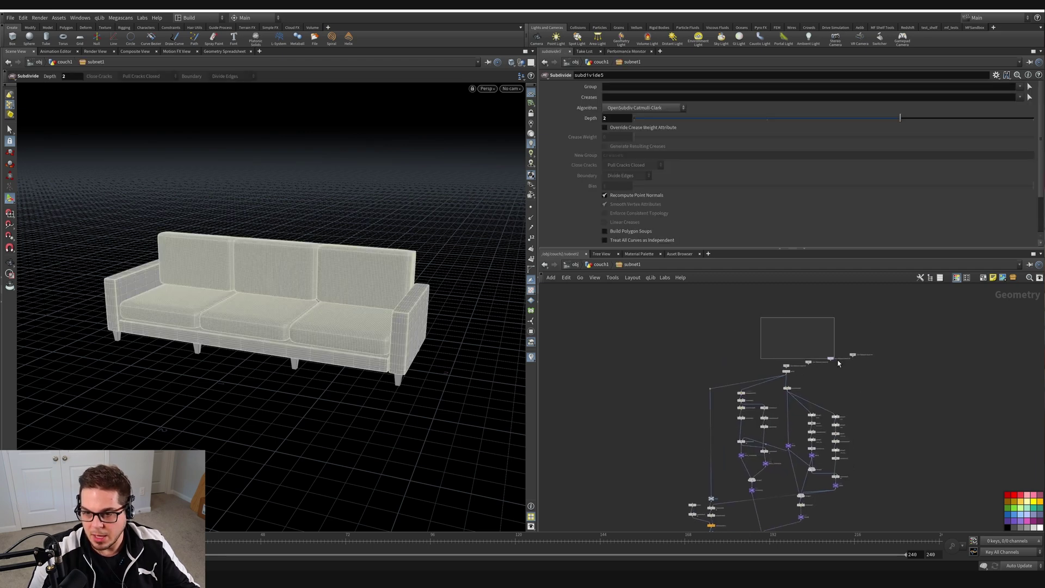
- Move the four sub-network input nodes up, clear of the grid1 node
scroll(817, 361, up, 4)
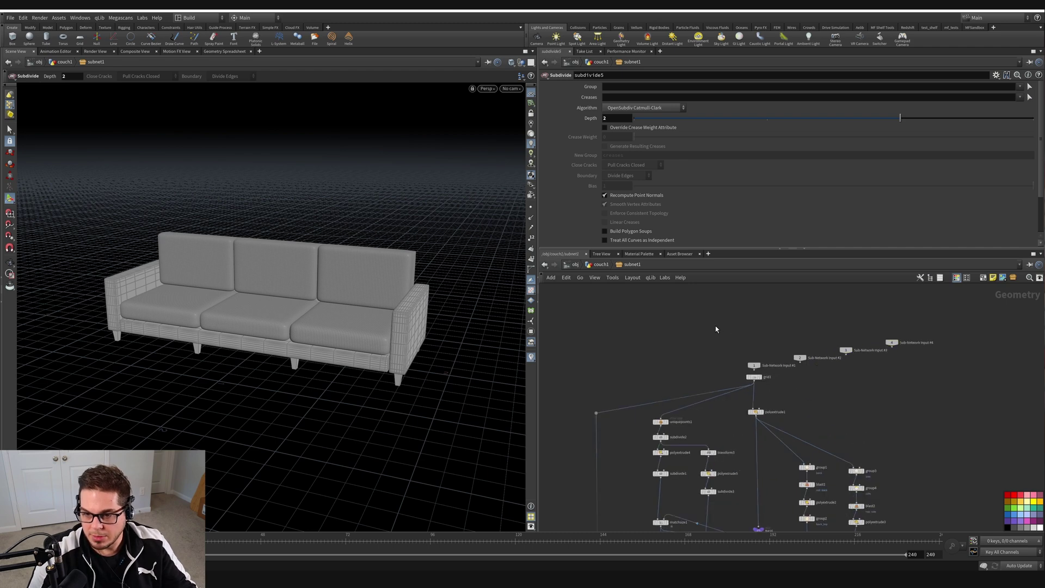
drag(715, 326, 930, 367)
drag(754, 366, 752, 322)
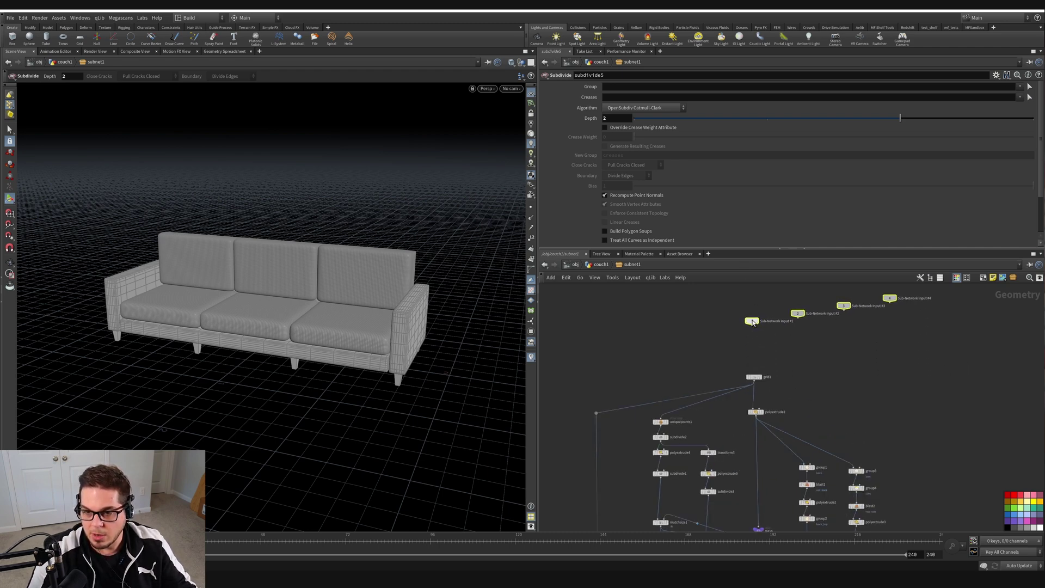
- Shift the output0 node slightly further below the COUCH null and return to the couch1 level
scroll(837, 380, down, 5)
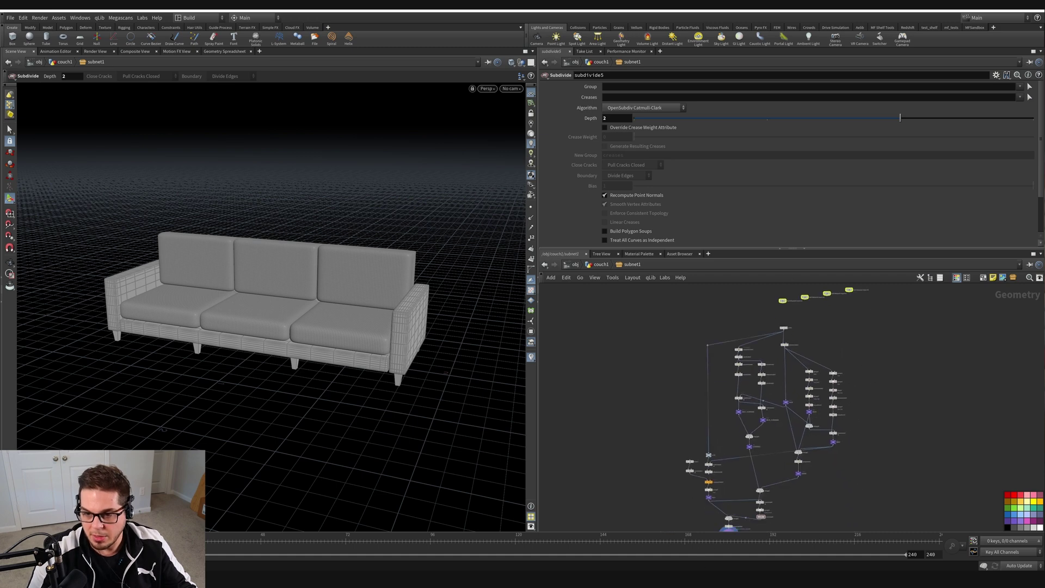
middle_drag(862, 482, 862, 422)
scroll(789, 430, up, 5)
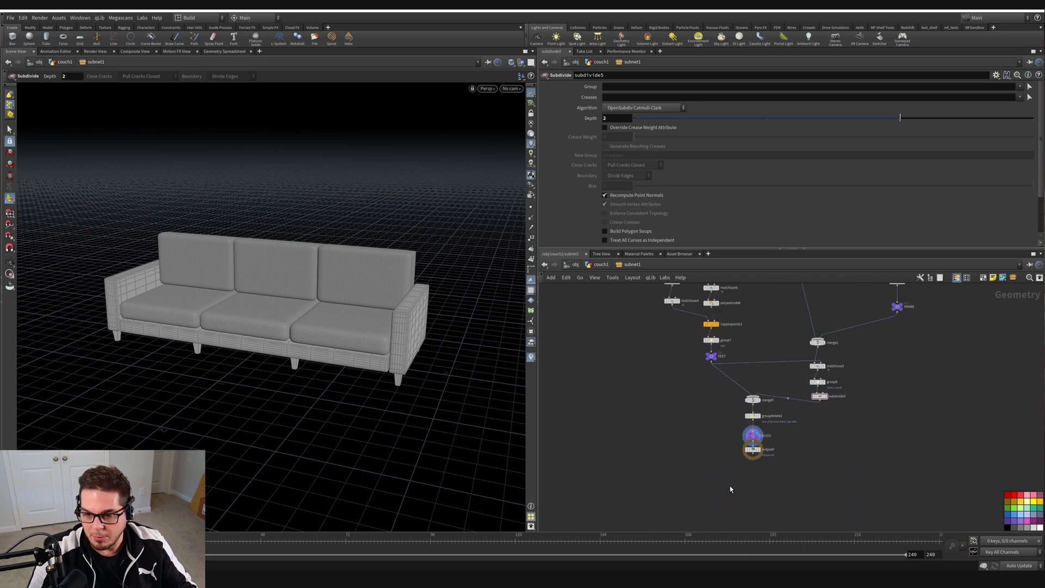
click(759, 433)
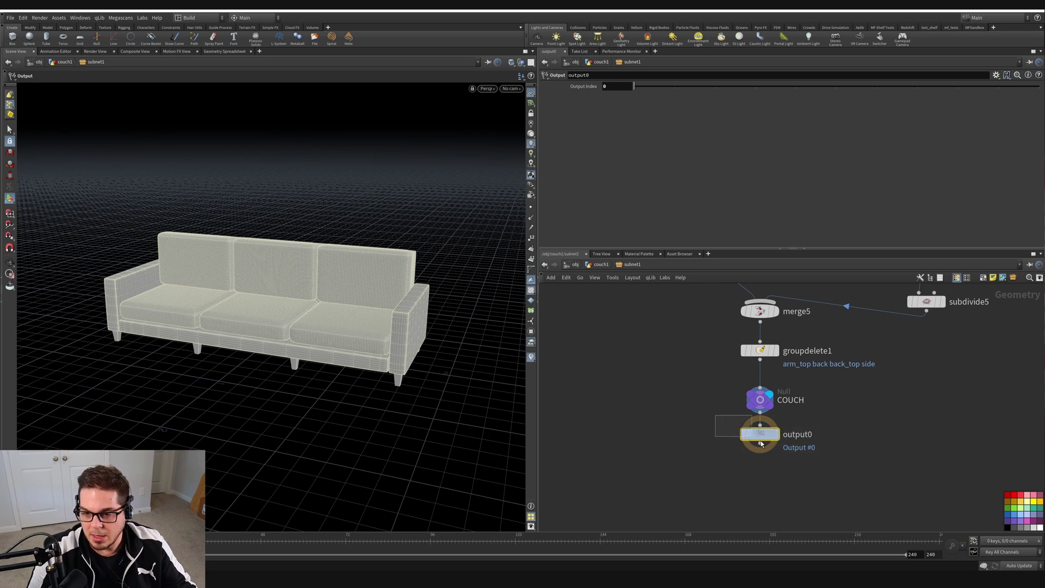
mouse_move(760, 434)
mouse_move(764, 401)
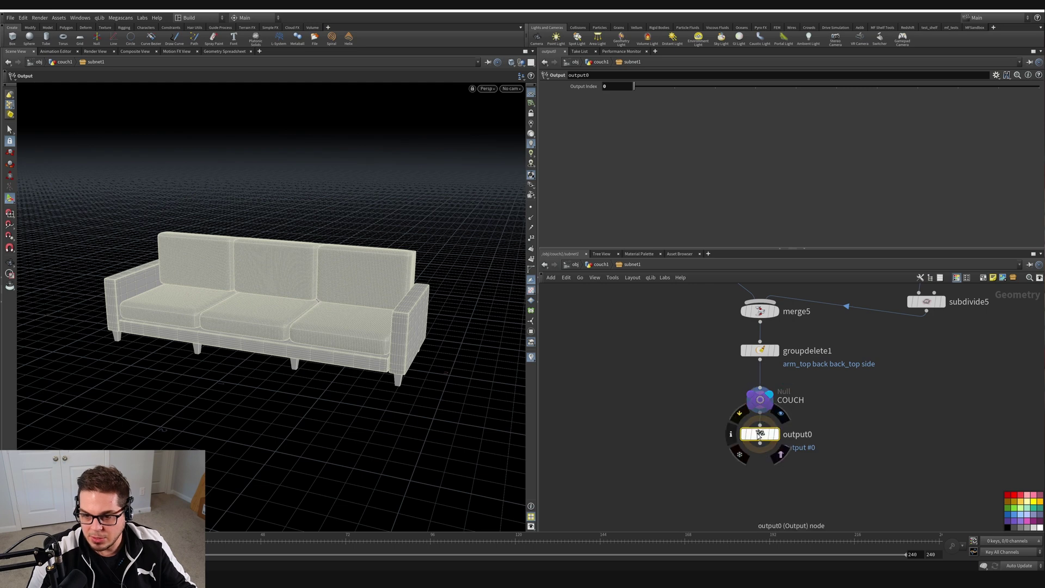
drag(762, 435, 763, 447)
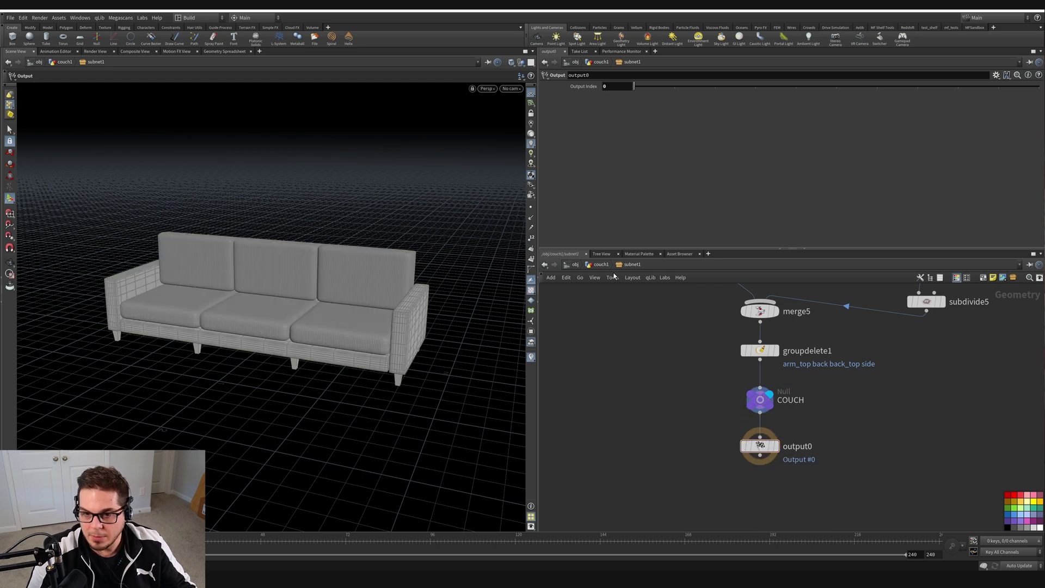
key(u)
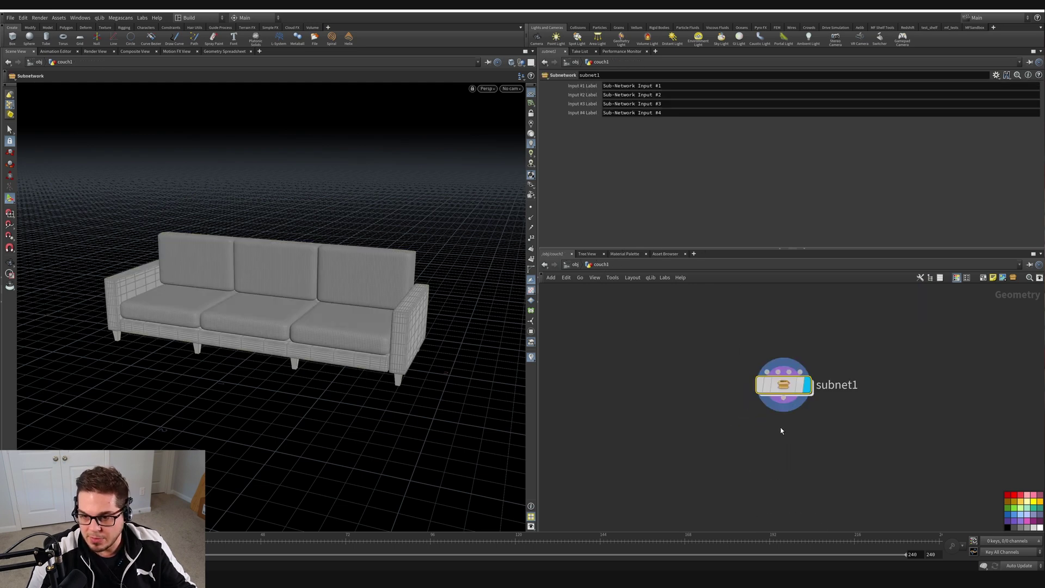
- Make all four input label parameters of subnet1 invisible in its parameter interface and apply the change
mouse_move(783, 398)
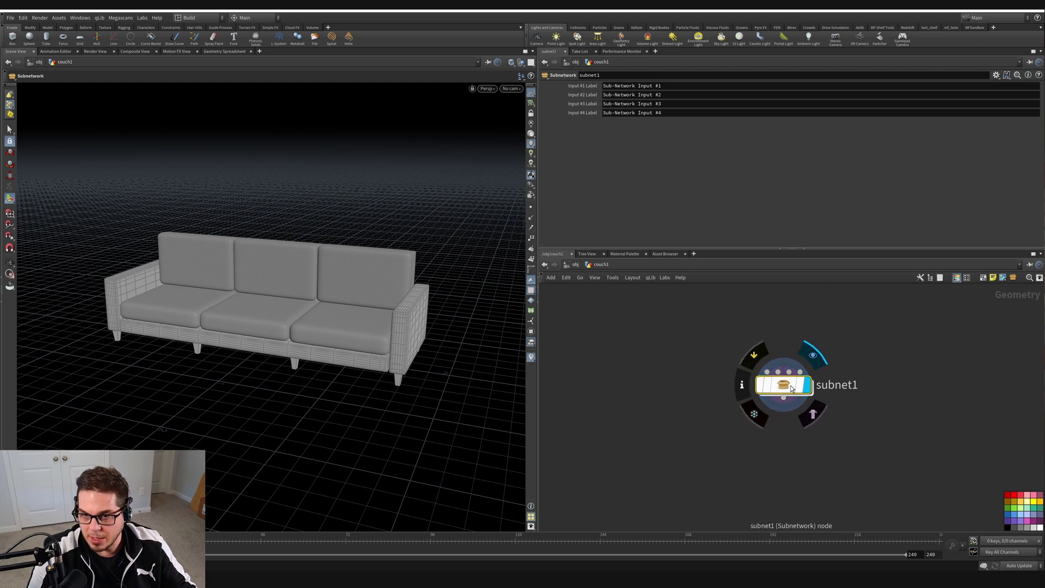
drag(670, 303, 903, 463)
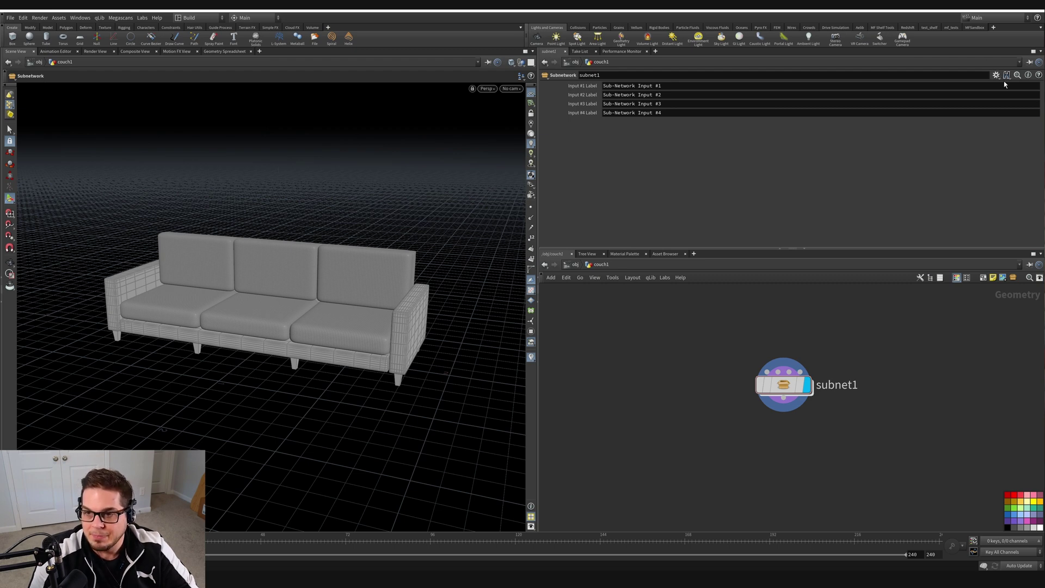
drag(697, 360, 860, 469)
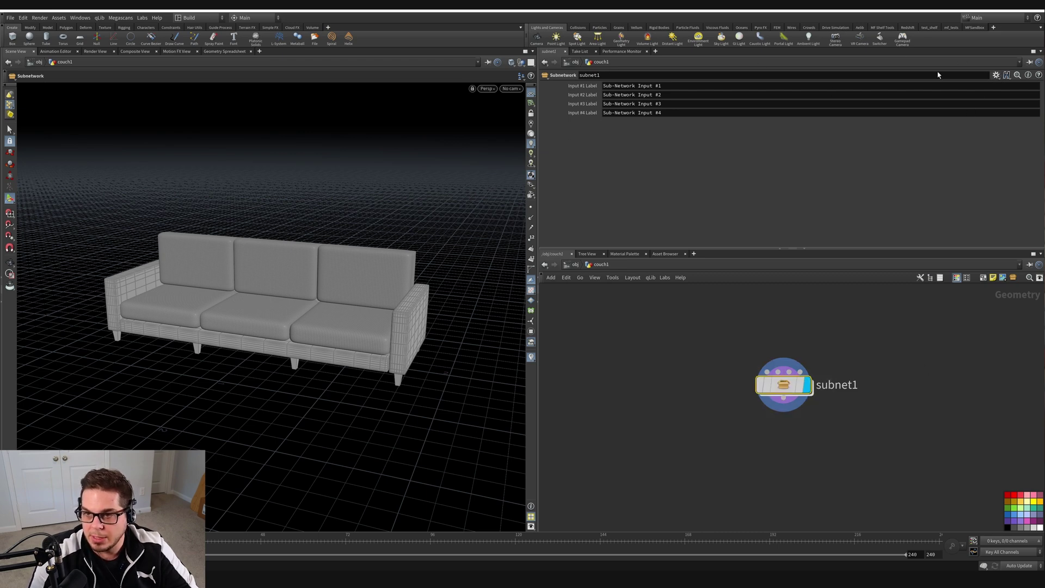
click(996, 76)
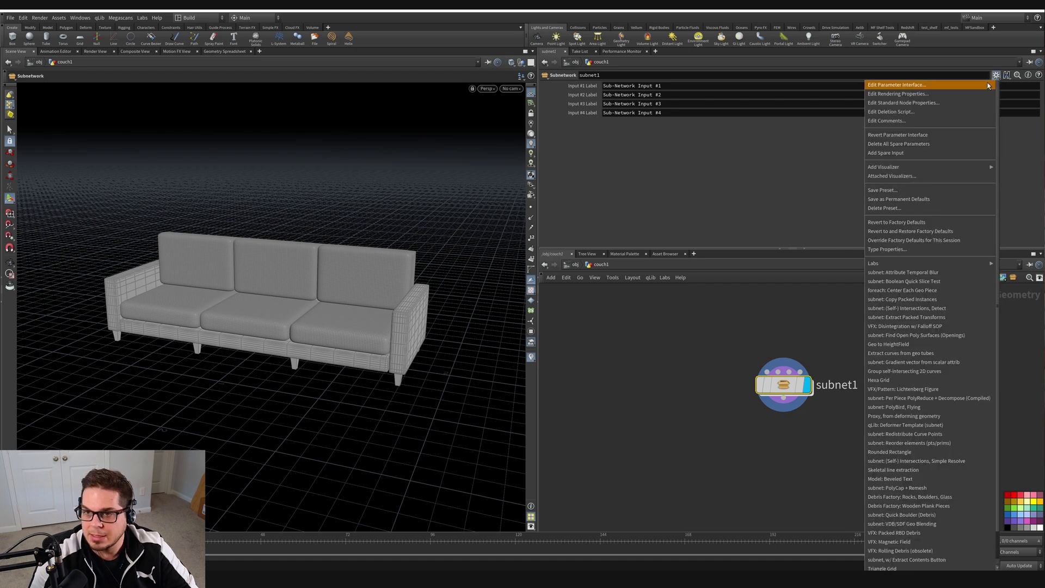
click(925, 85)
drag(399, 221, 373, 184)
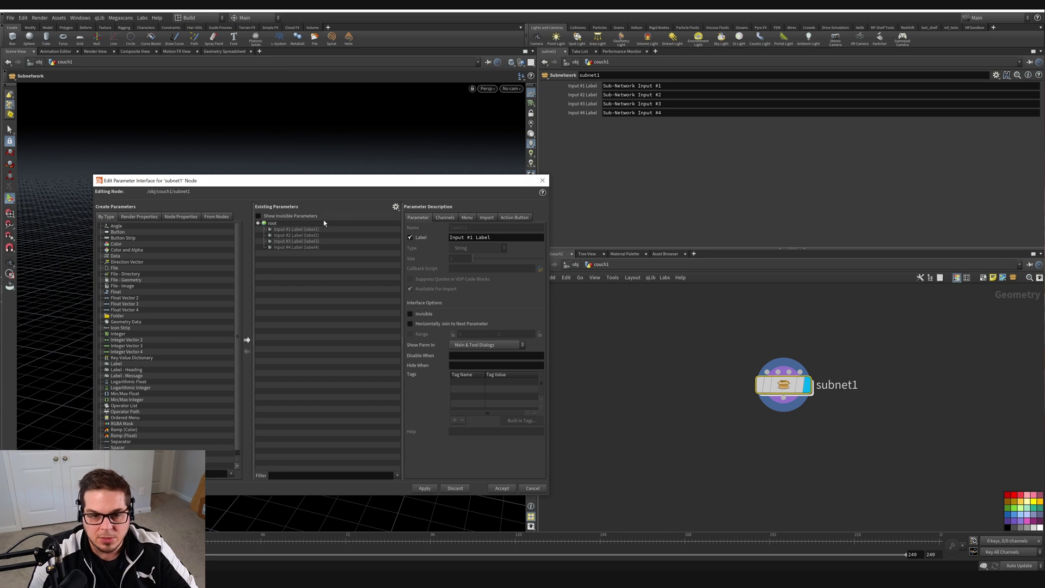
click(300, 230)
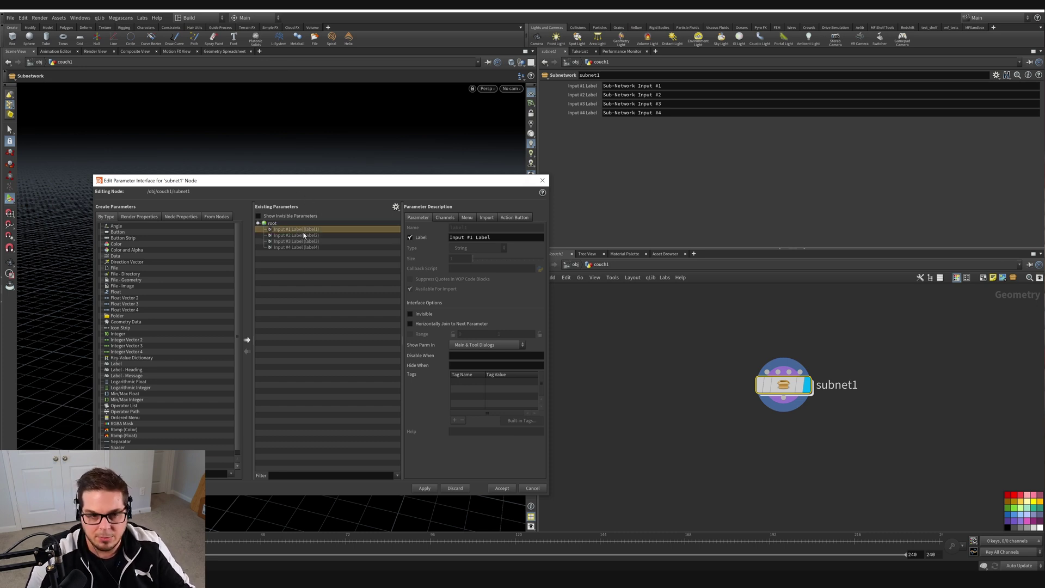
drag(288, 229, 293, 247)
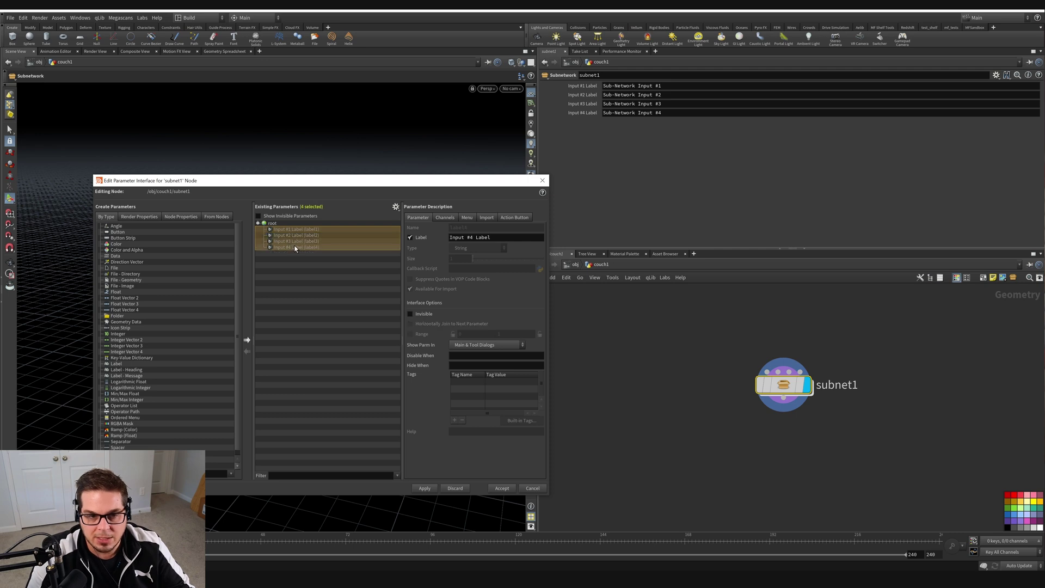
click(421, 314)
click(425, 488)
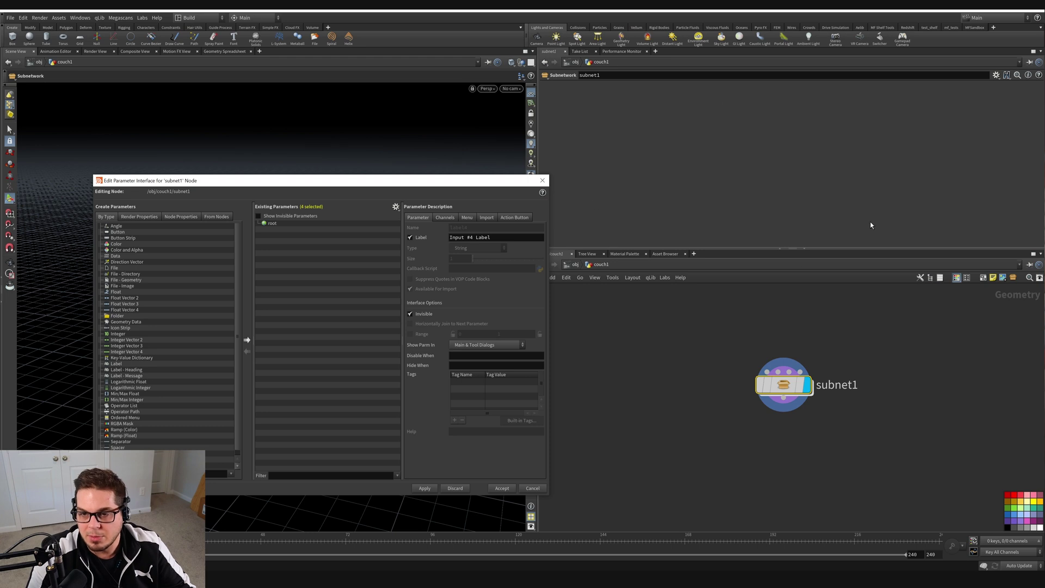
- Go inside subnet1 and add grid1's Size and Center parameters to the subnet's parameter interface
drag(405, 175, 364, 152)
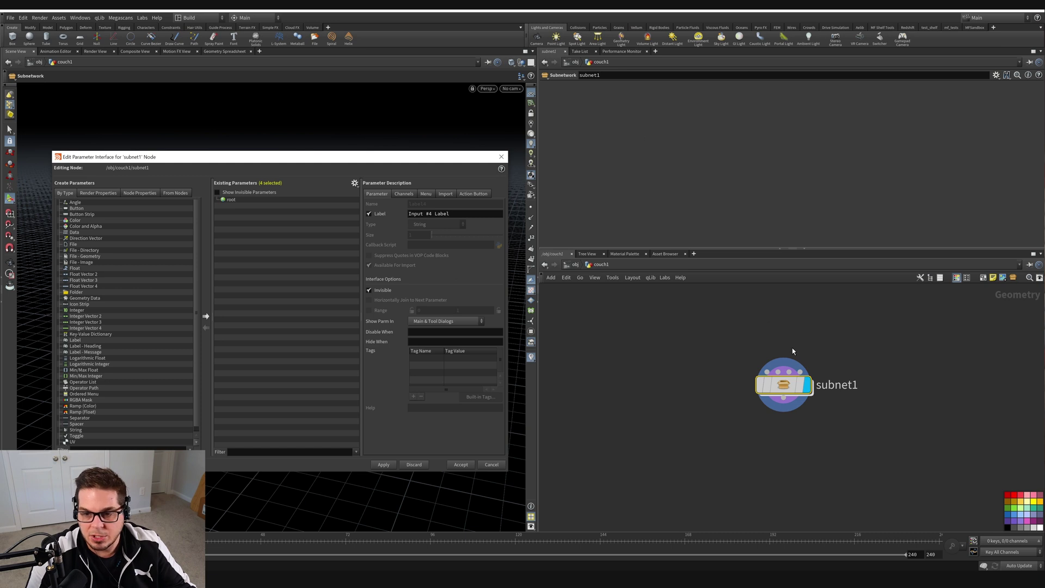
key(i)
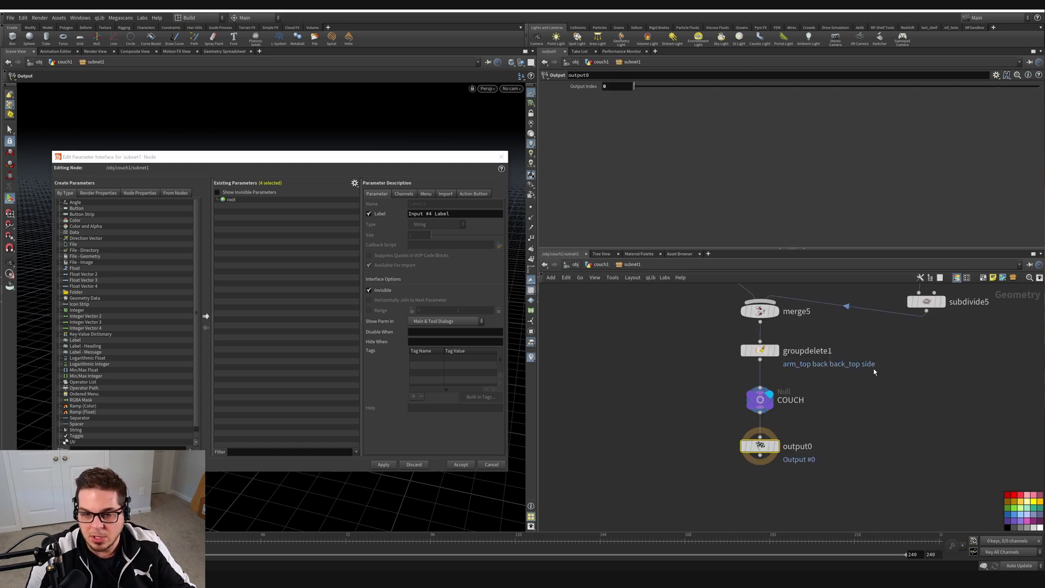
key(h)
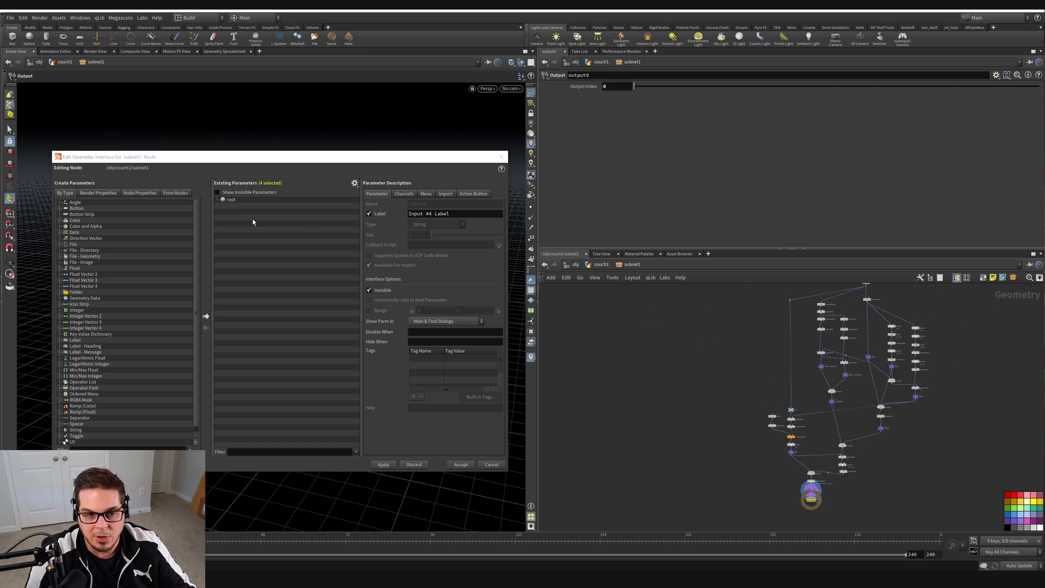
middle_drag(718, 397, 633, 462)
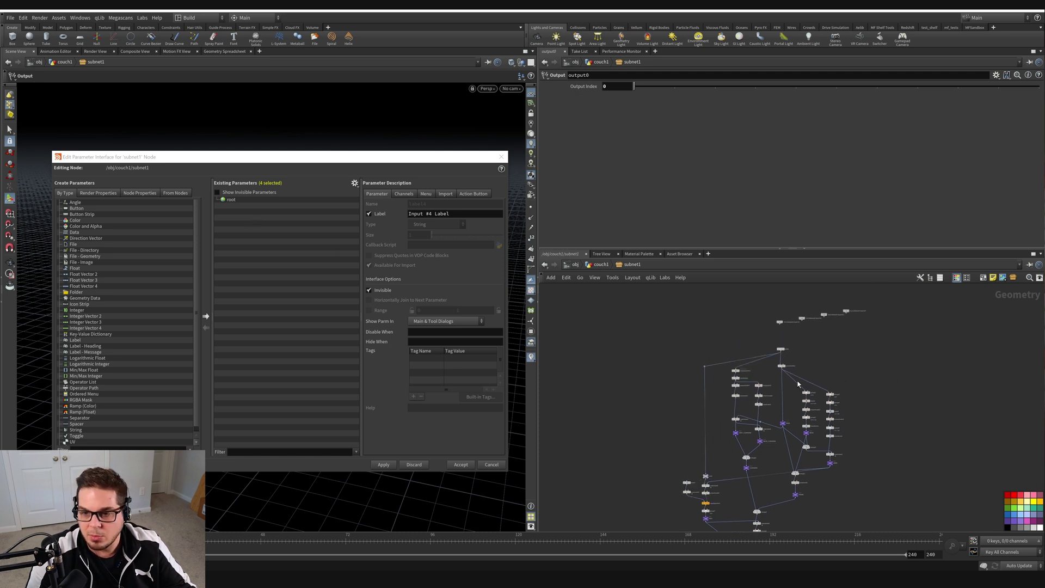
scroll(797, 373, up, 5)
middle_drag(775, 335, 808, 355)
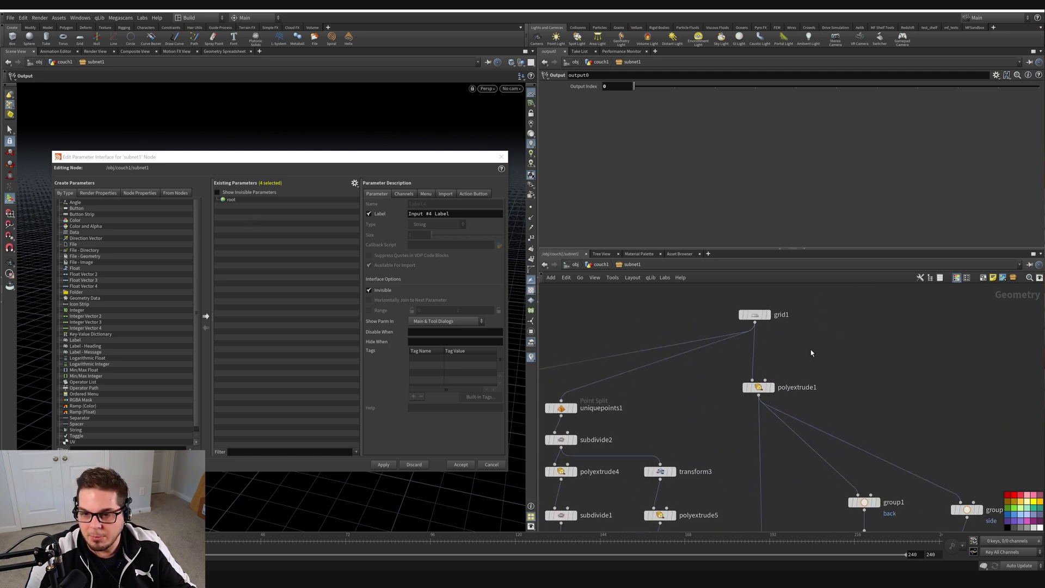
drag(803, 347, 782, 331)
click(754, 315)
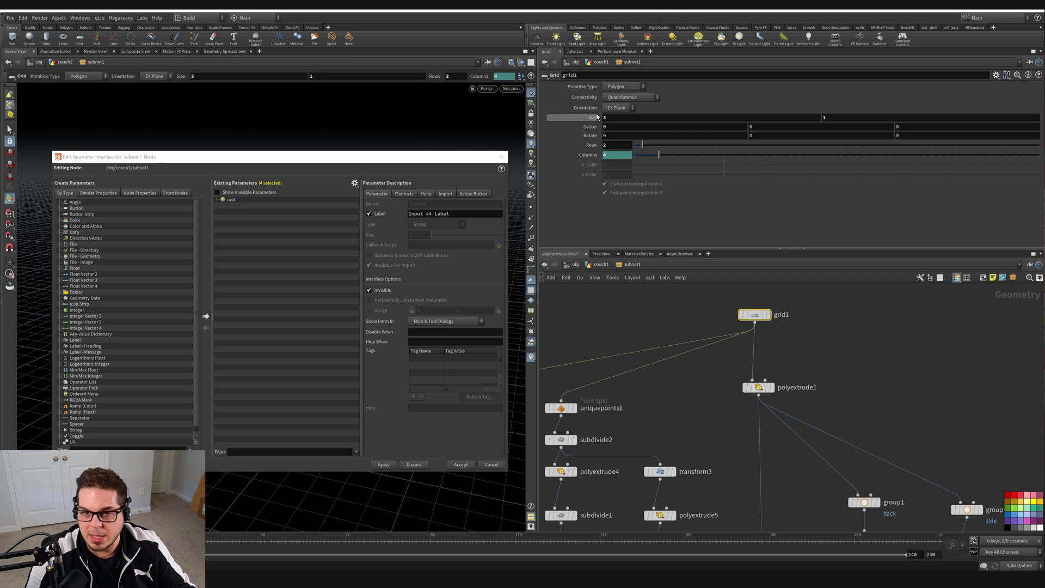
drag(596, 120, 274, 217)
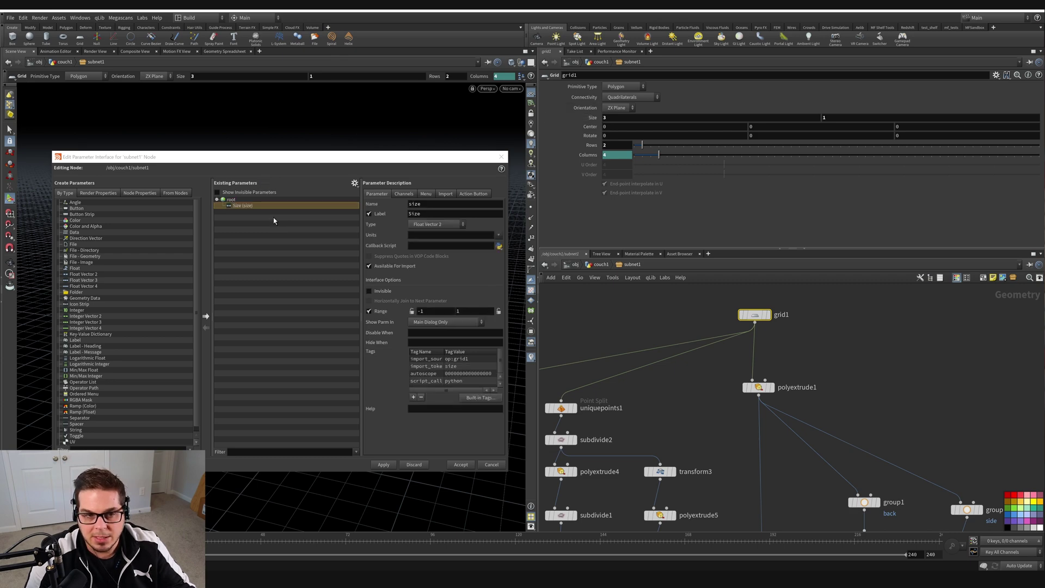
drag(586, 122, 234, 206)
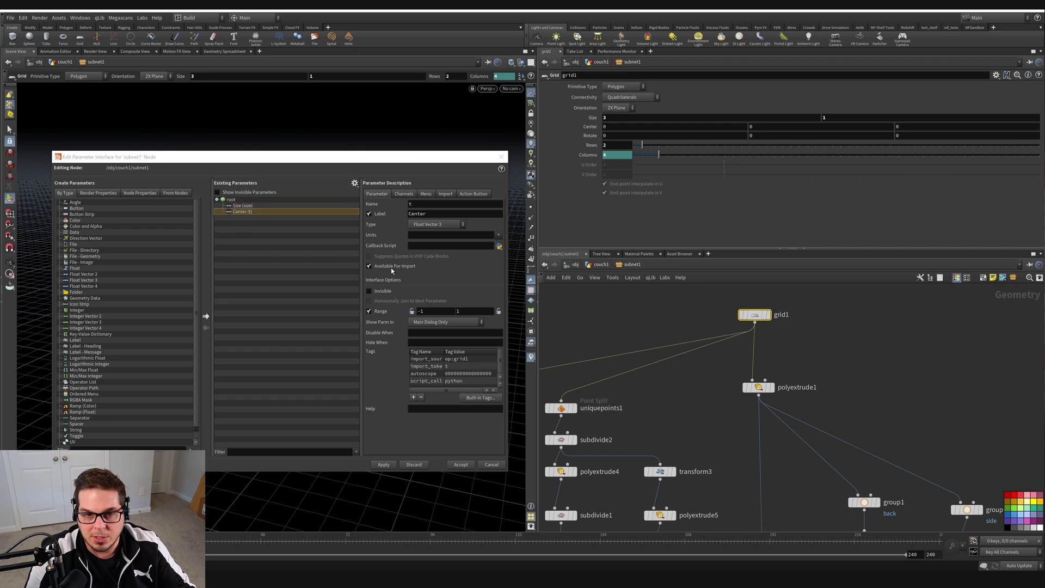
- Add the Distance parameter of polyextrude1 to the subnet's parameter interface
middle_drag(703, 412, 696, 367)
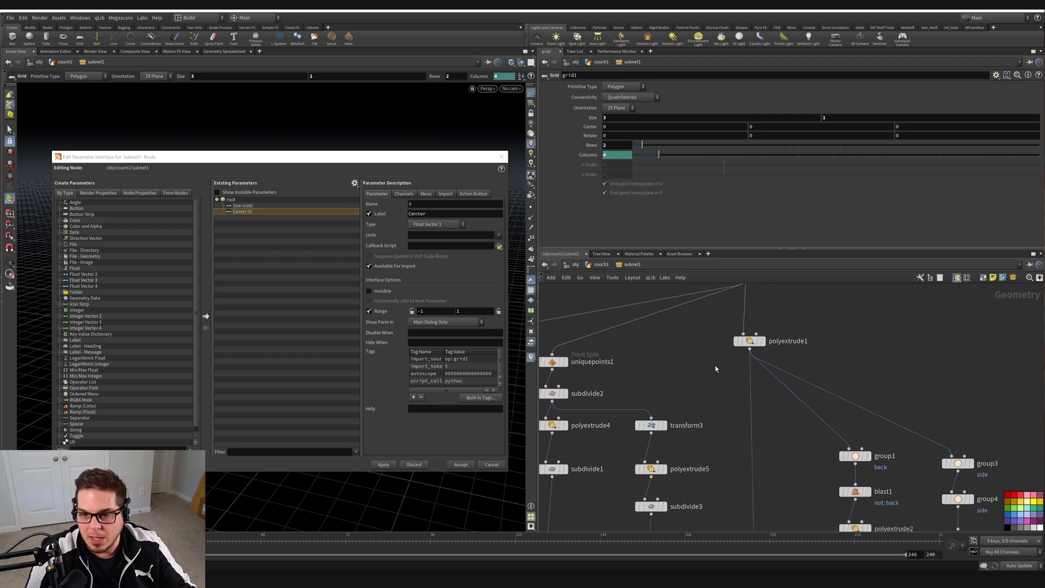
click(749, 340)
drag(604, 128, 256, 272)
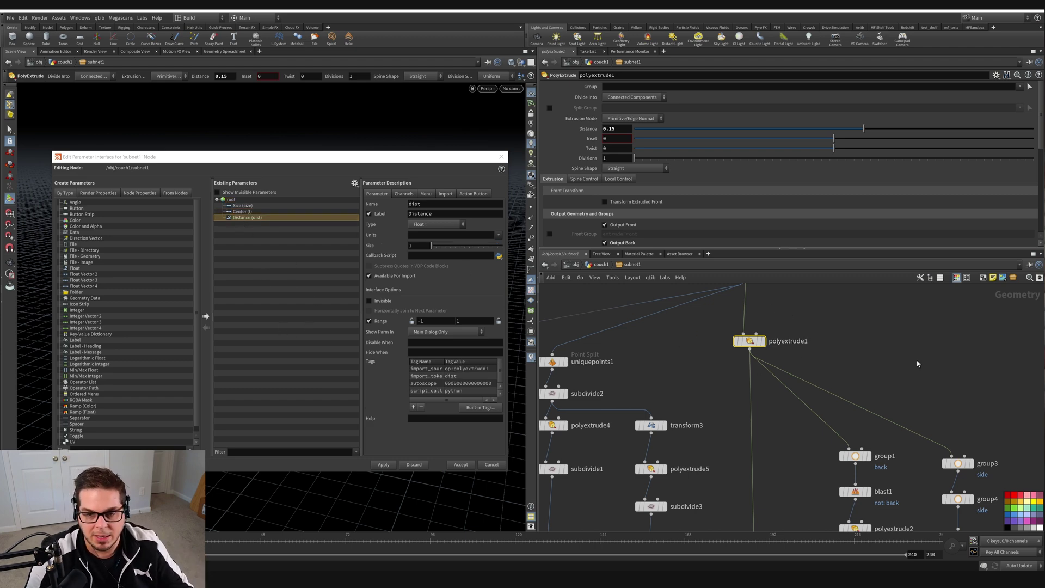
- Set the extrusion distance of polyextrude2 to 0.211255, with the parameter interface window moved off the couch
middle_drag(917, 364, 854, 274)
click(844, 441)
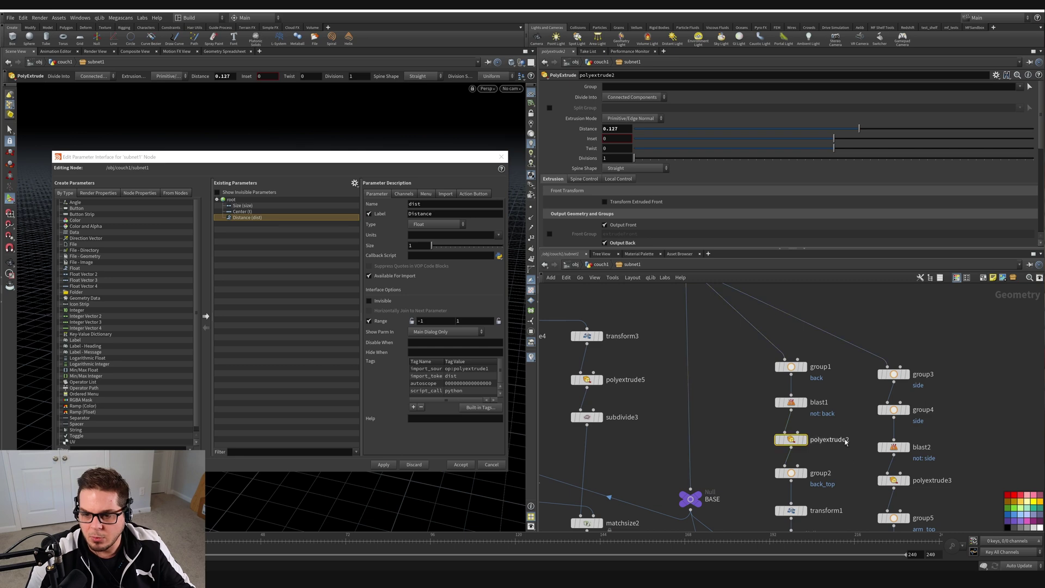
middle_drag(835, 448, 835, 431)
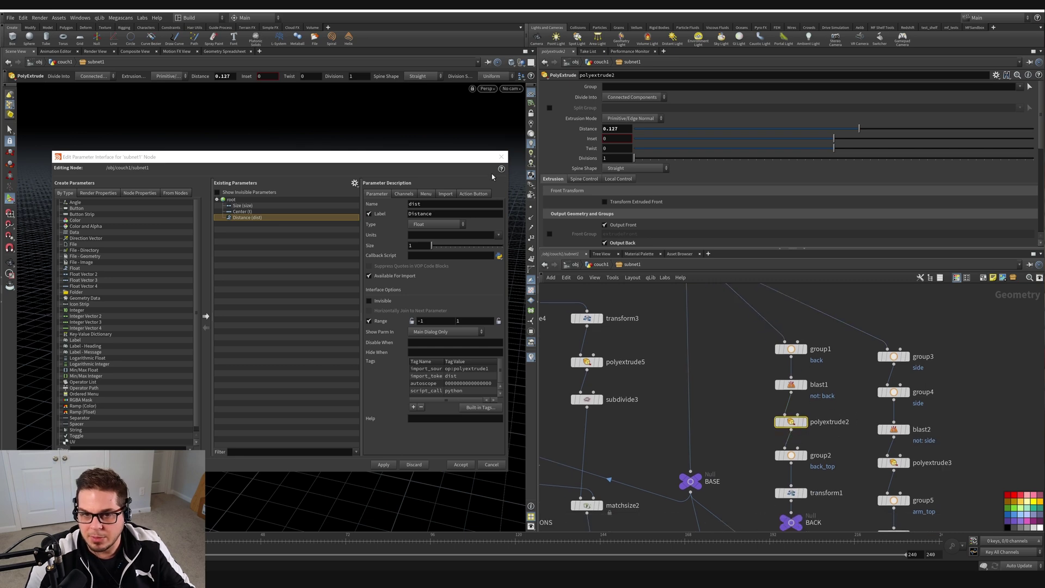
drag(463, 157, 385, 478)
drag(742, 413, 840, 444)
drag(345, 312, 349, 313)
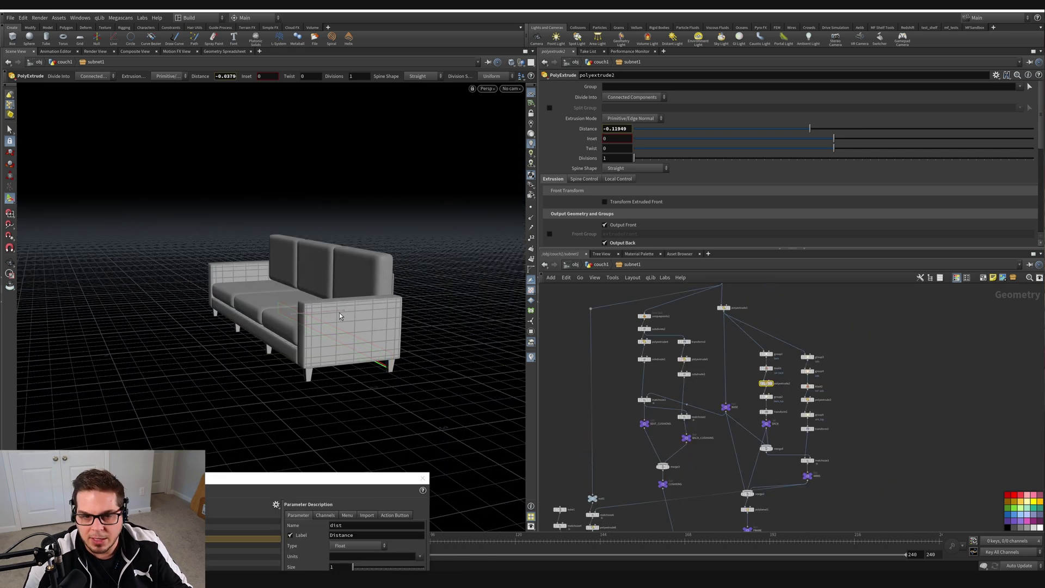
key(Escape)
scroll(378, 248, up, 6)
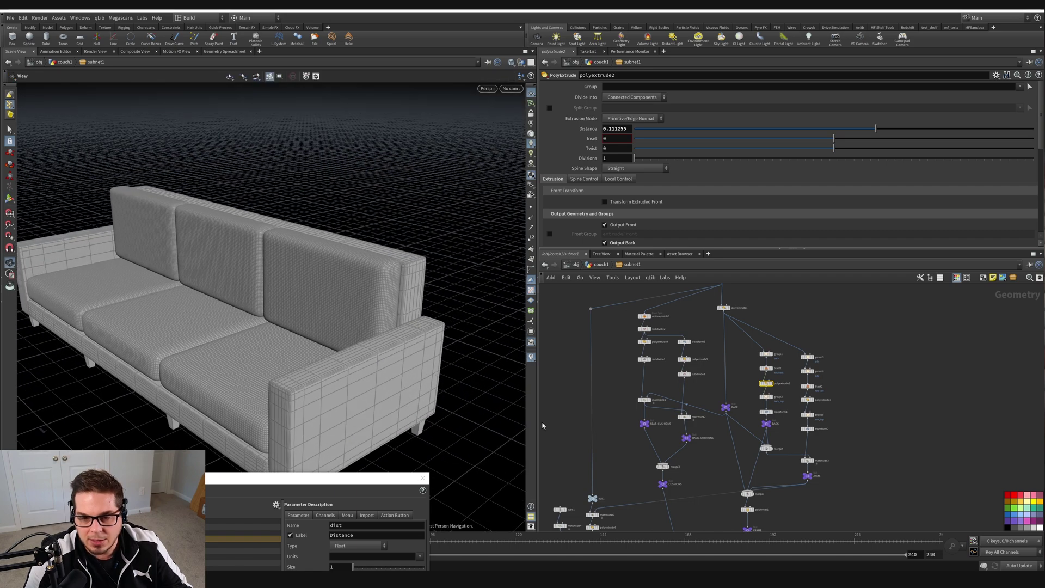
- Bypass the subdivide5 node below group6
middle_drag(707, 528, 760, 404)
scroll(745, 447, up, 3)
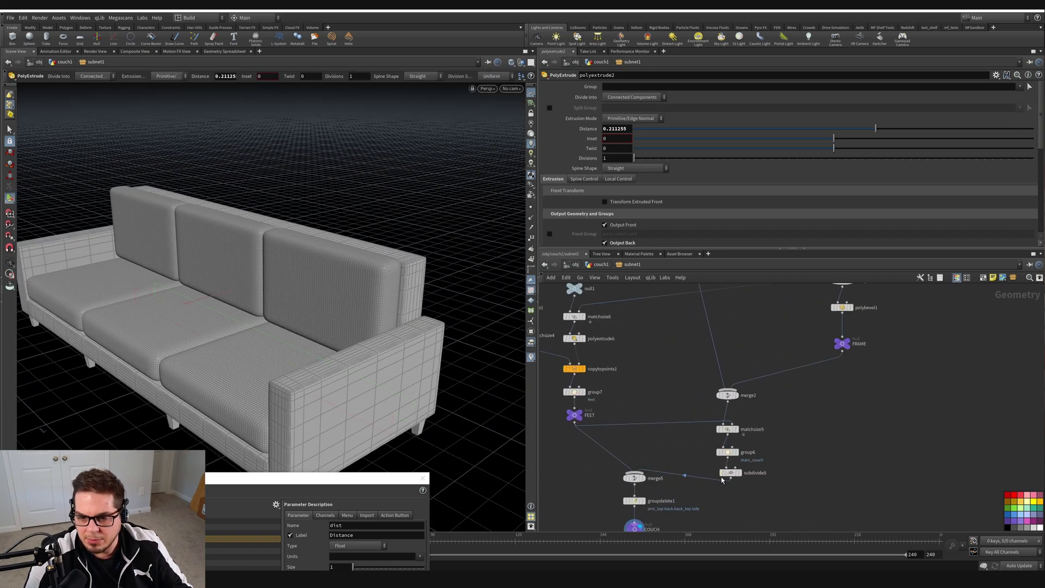
click(741, 481)
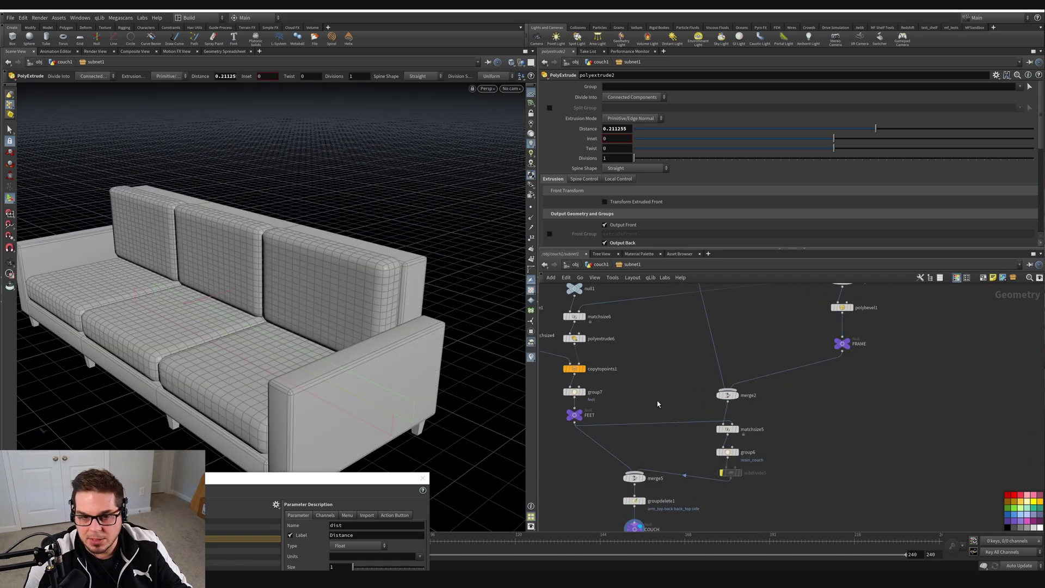
- Set polyextrude2's extrusion distance to 0.111 and add its Distance parameter to the subnet's parameter interface
key(h)
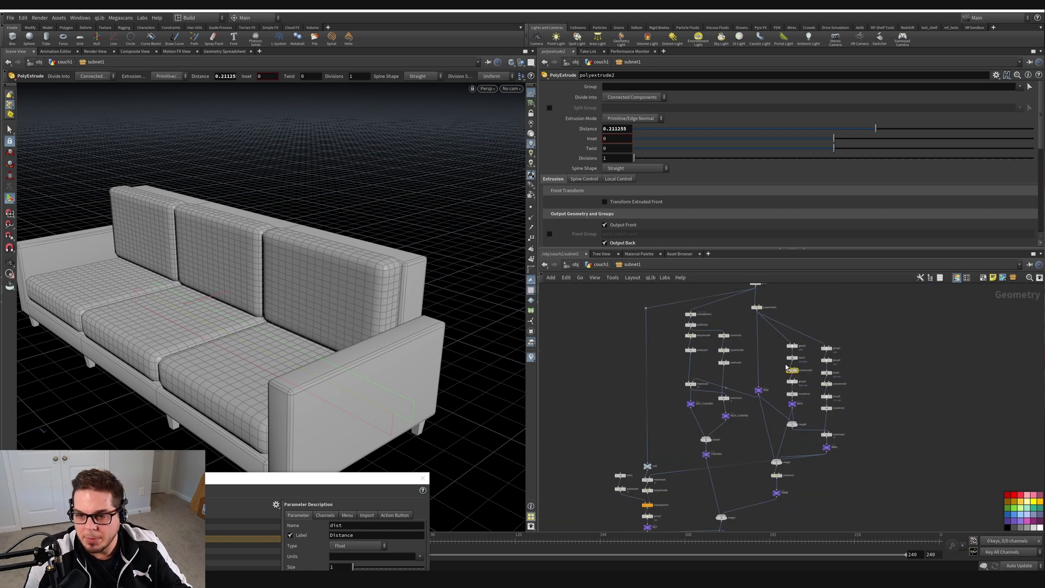
alt+drag(356, 342, 326, 321)
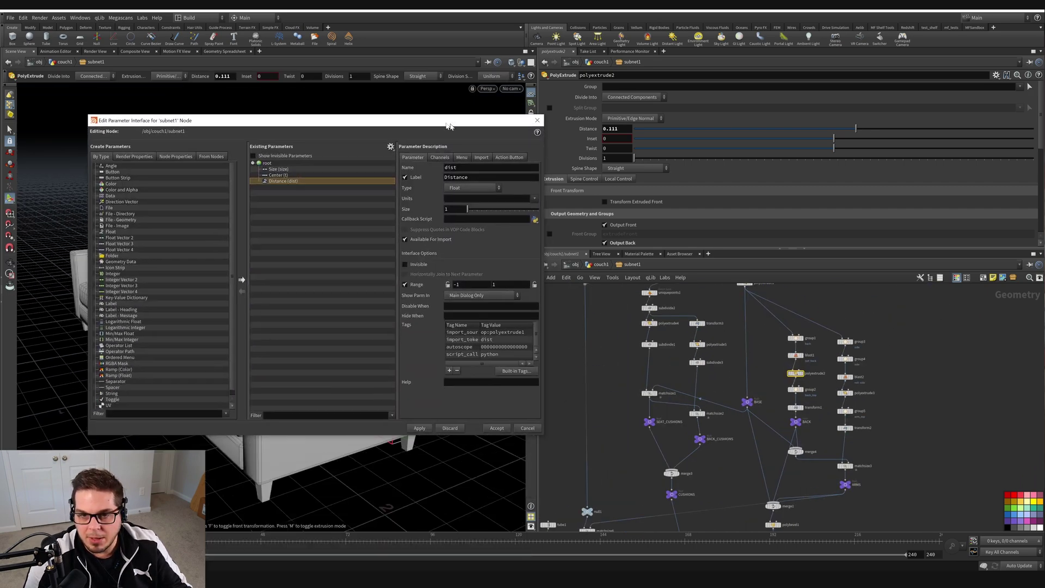
drag(448, 125, 412, 135)
drag(587, 129, 285, 263)
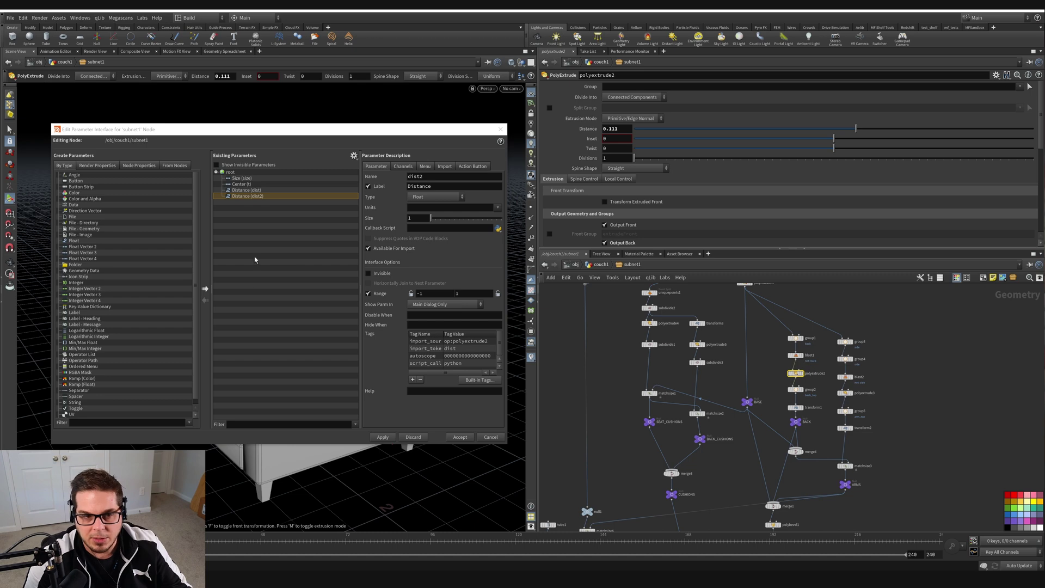
drag(494, 126, 474, 141)
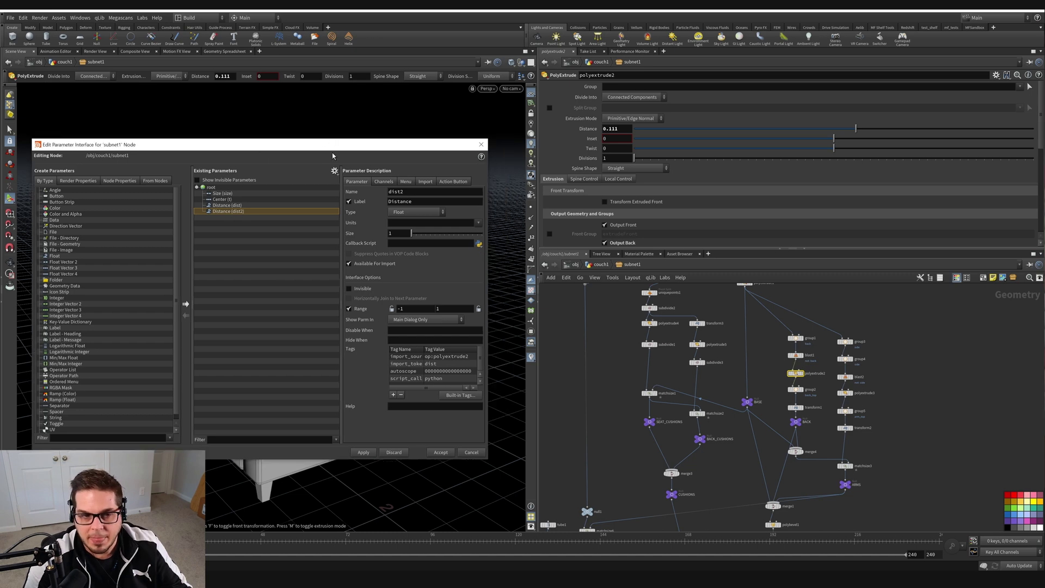
- Return to the couch1 level, select subnet1, and apply the parameter interface changes
click(601, 264)
drag(693, 315, 957, 459)
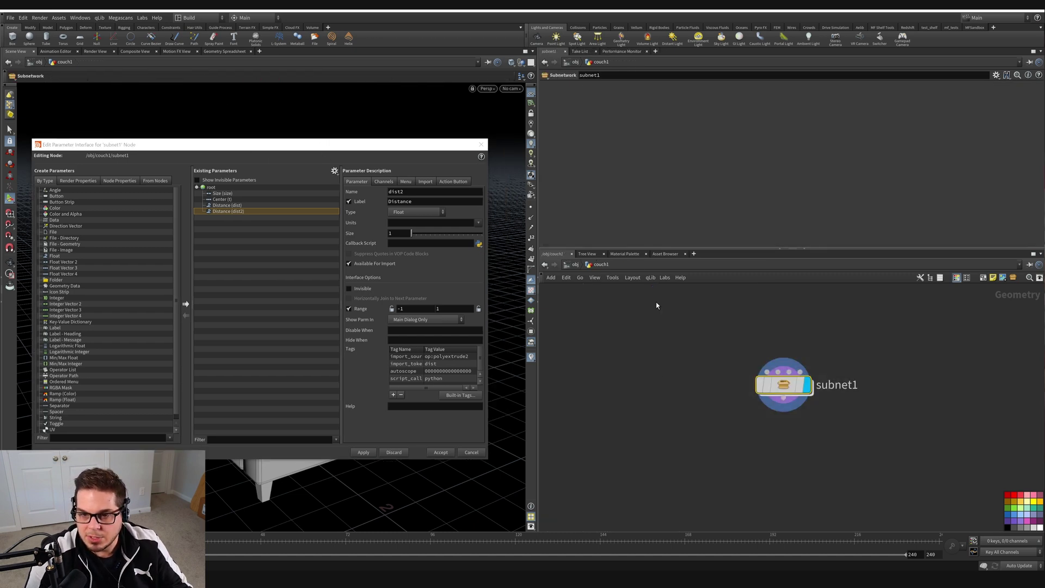
click(363, 452)
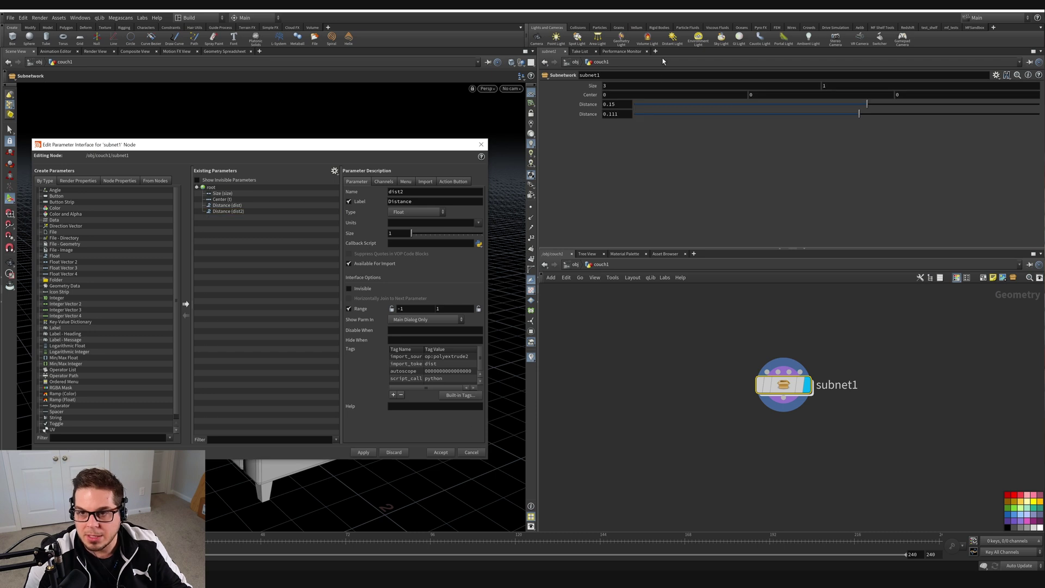
- Set subnet1's first Distance parameter to 0.207 and the second to 0.06, keeping the couch in view
drag(398, 151, 399, 446)
drag(867, 104, 848, 115)
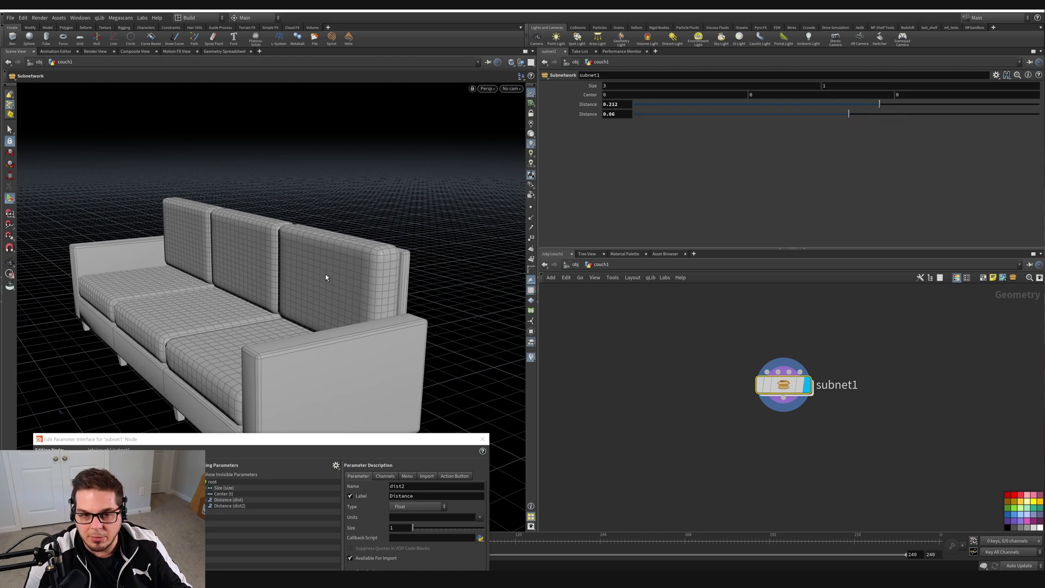
alt+drag(327, 276, 435, 228)
alt+middle_drag(345, 266, 396, 269)
alt+right_drag(397, 269, 364, 272)
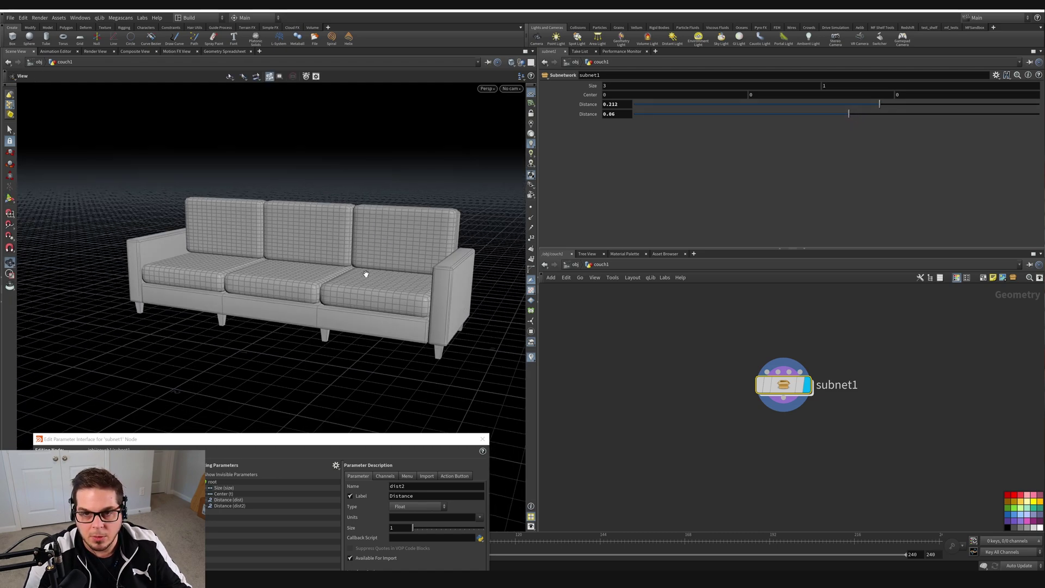
alt+drag(406, 254, 376, 258)
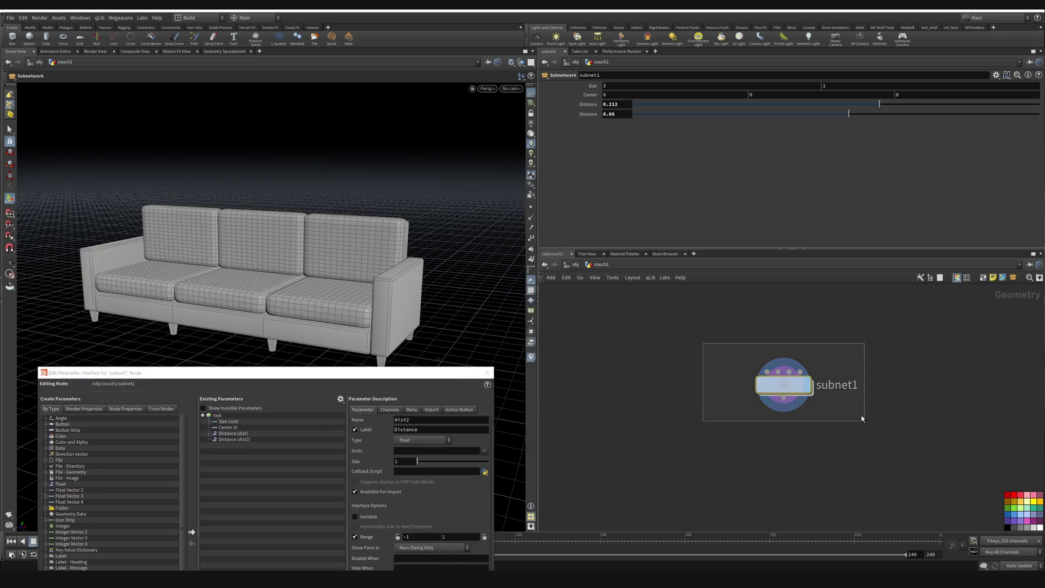
click(226, 433)
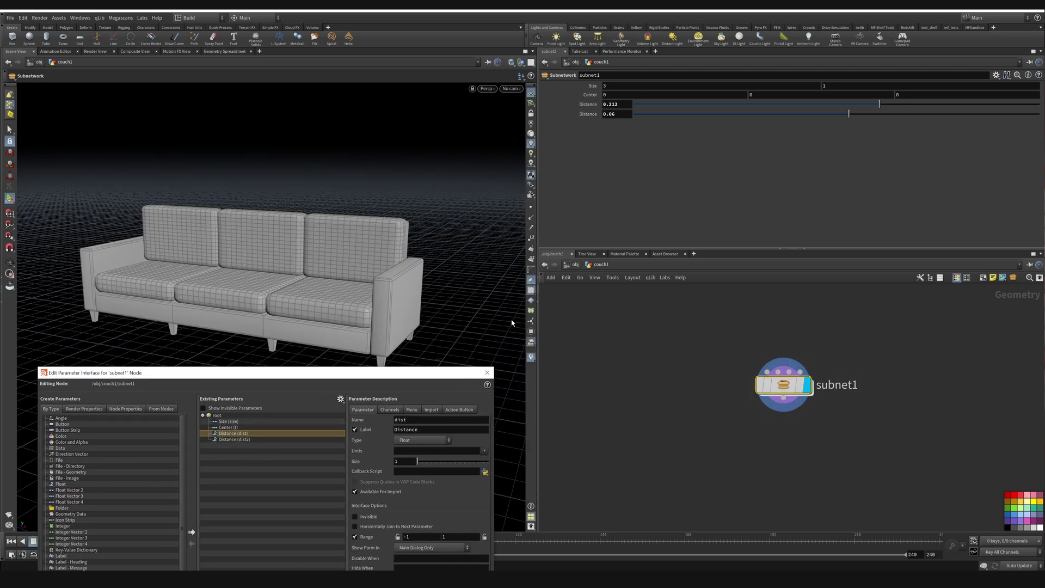
mouse_move(879, 104)
mouse_down()
mouse_move(870, 108)
mouse_move(878, 105)
mouse_up()
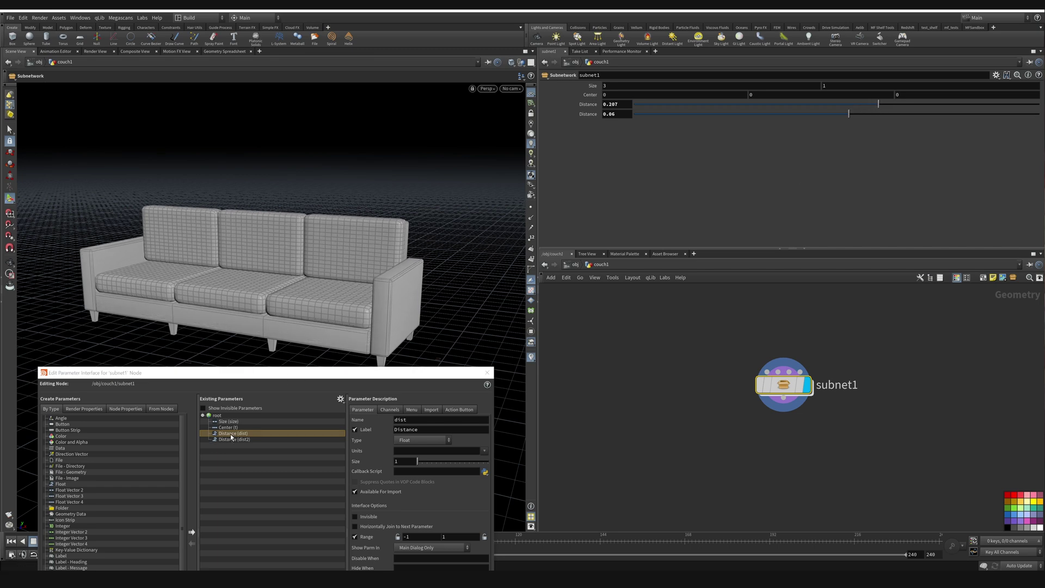
- Relabel the dist parameter as Base Height on subnet1's interface, apply it, and save the scene
double_click(437, 430)
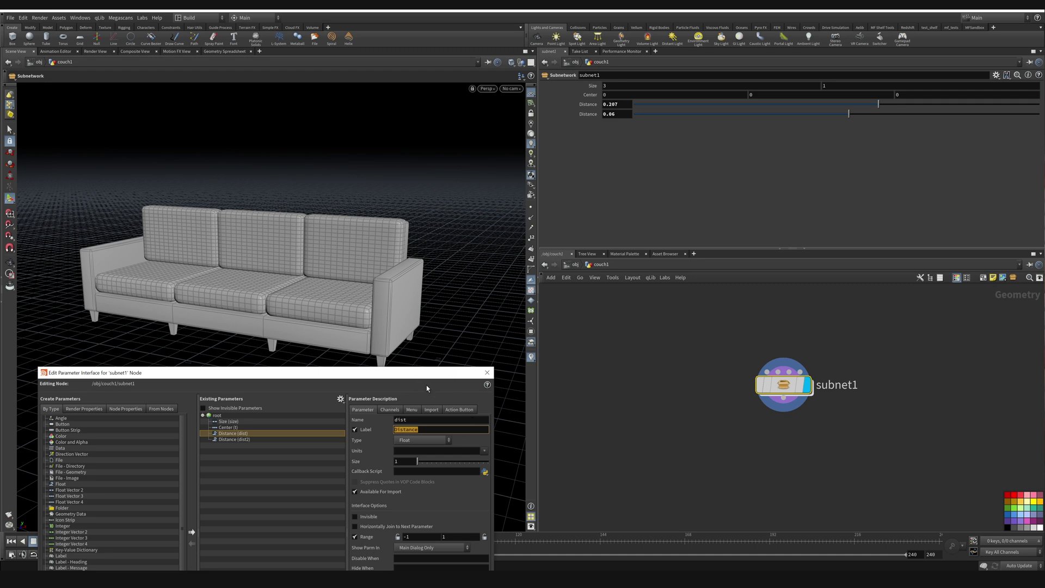
text(Base Height)
drag(411, 375, 421, 231)
key(Return)
click(375, 538)
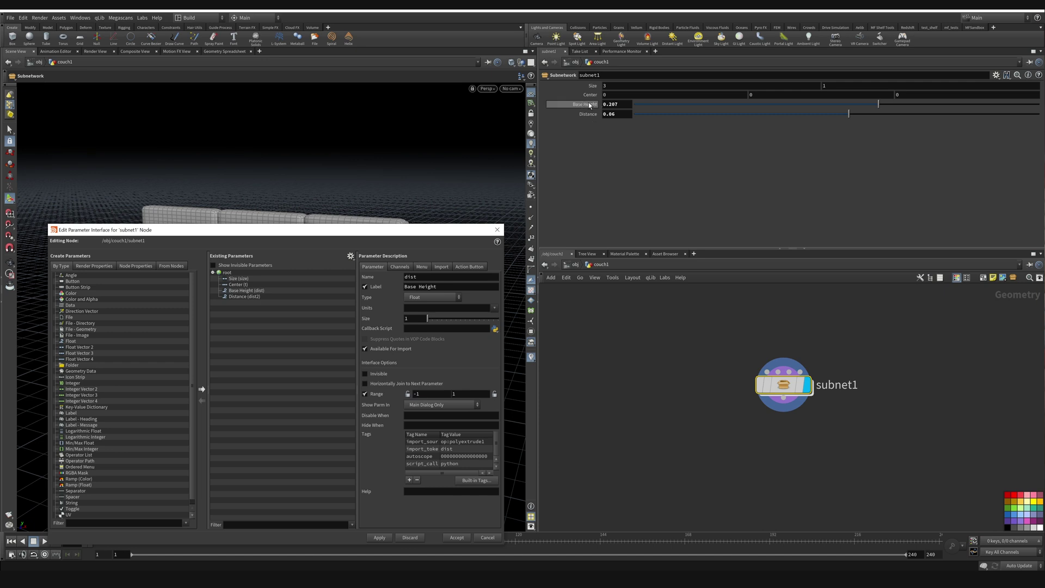
key(ctrl+s)
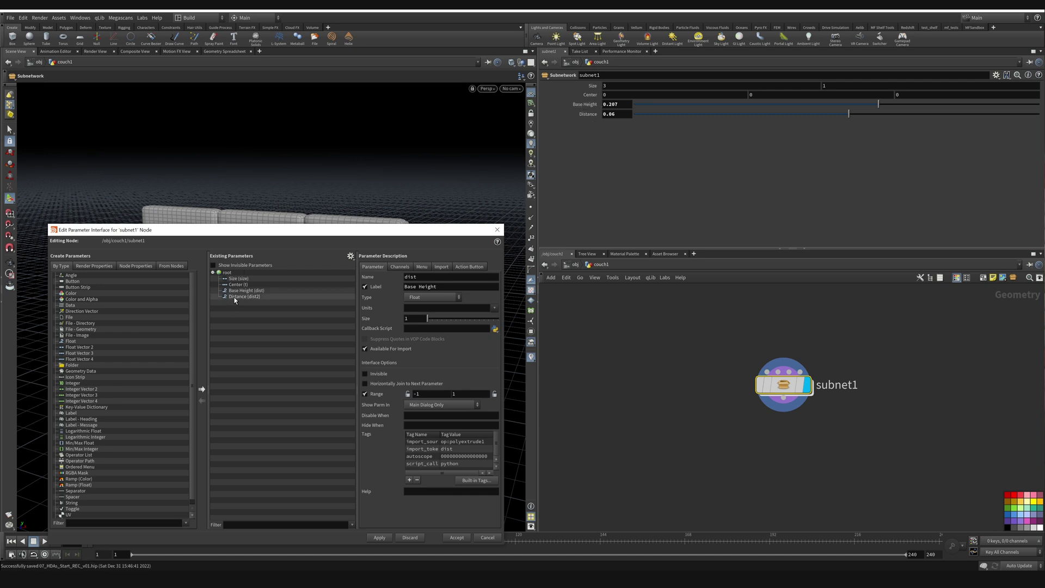
- Relabel the dist2 parameter as Back Thickness on subnet1's interface and apply the change
click(239, 297)
double_click(440, 287)
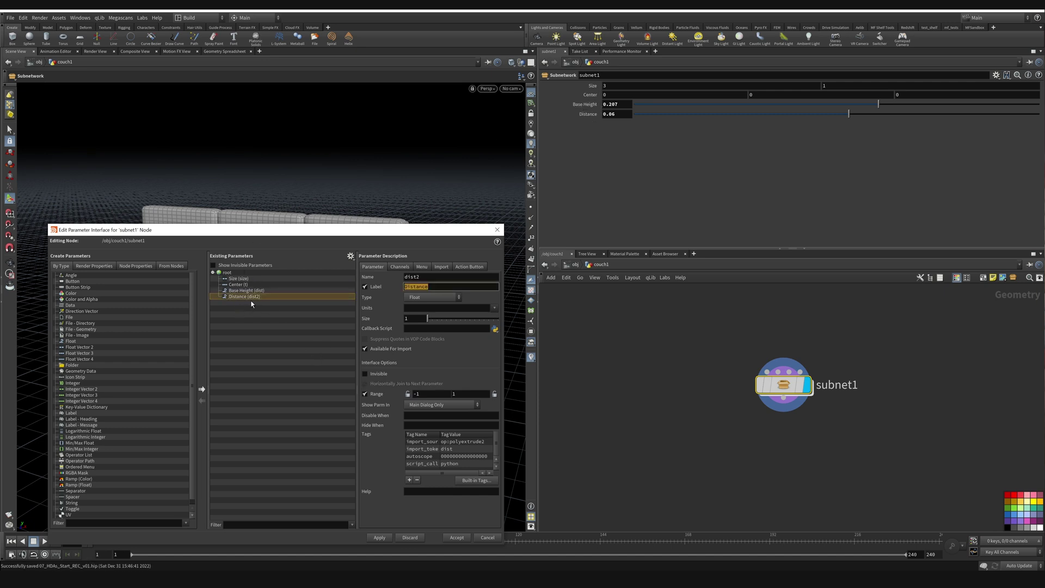
drag(291, 229, 292, 311)
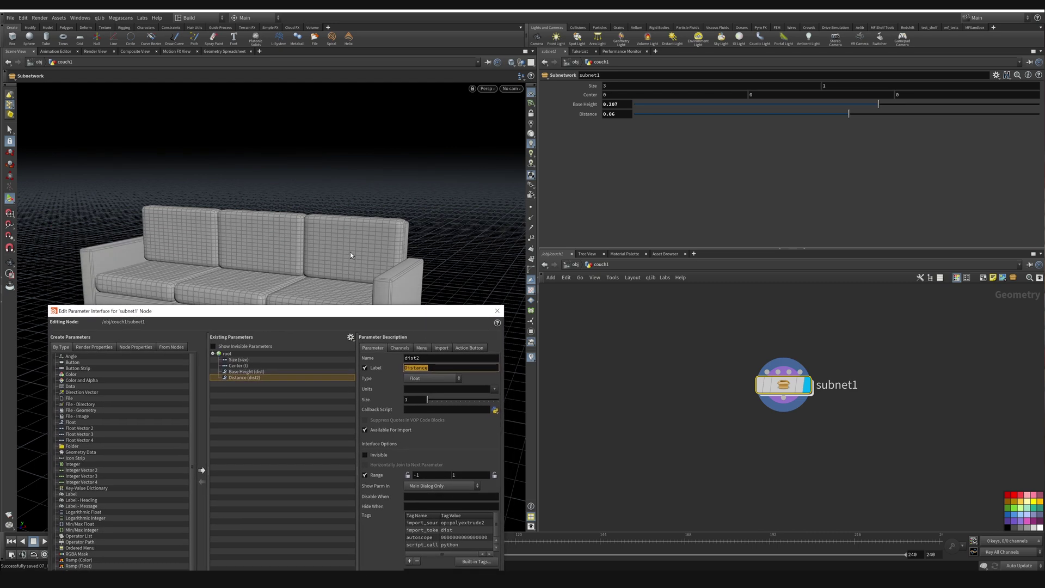
alt+drag(350, 256, 372, 231)
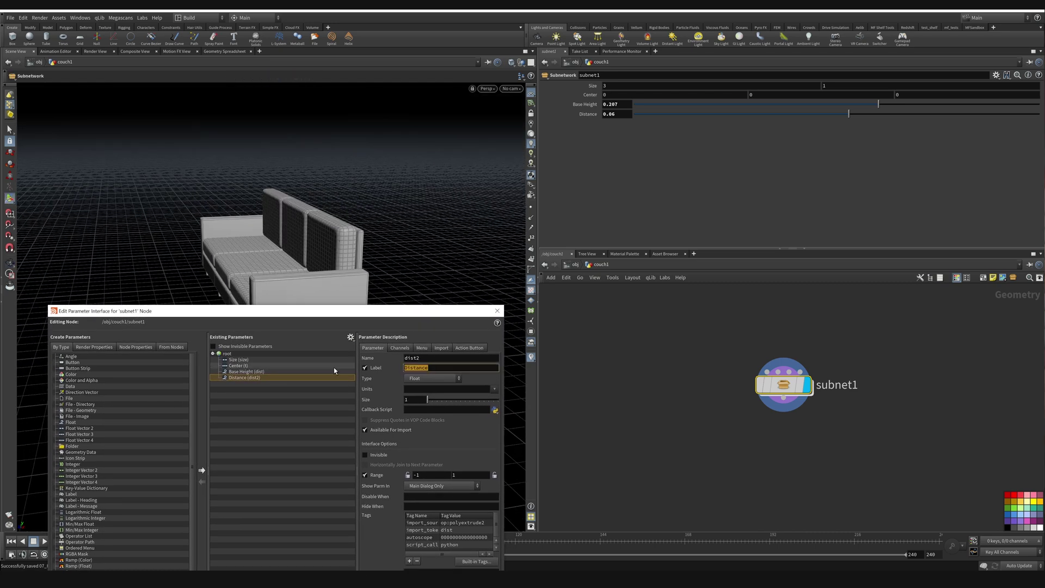
text(Back Thickness)
key(Return)
drag(375, 311, 378, 170)
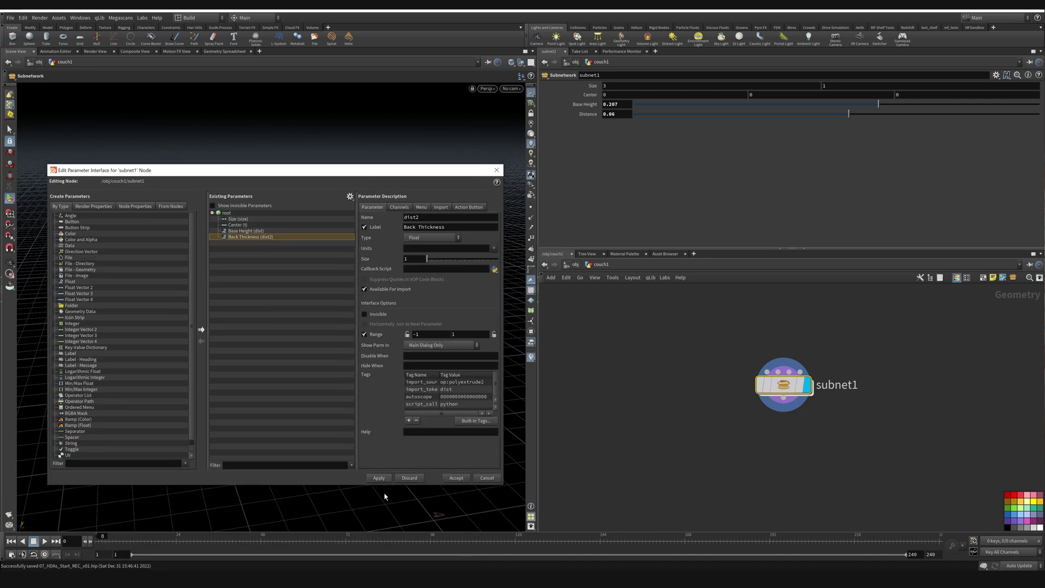
click(379, 477)
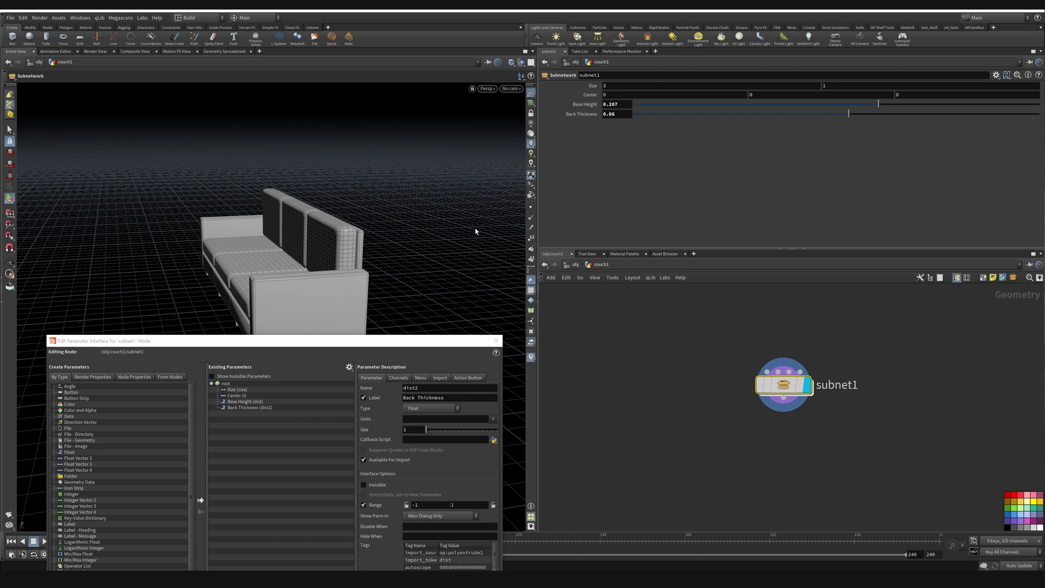
- Go inside subnet1 and set the extrusion distance of polyextrude3 to 0.219
drag(366, 344, 372, 211)
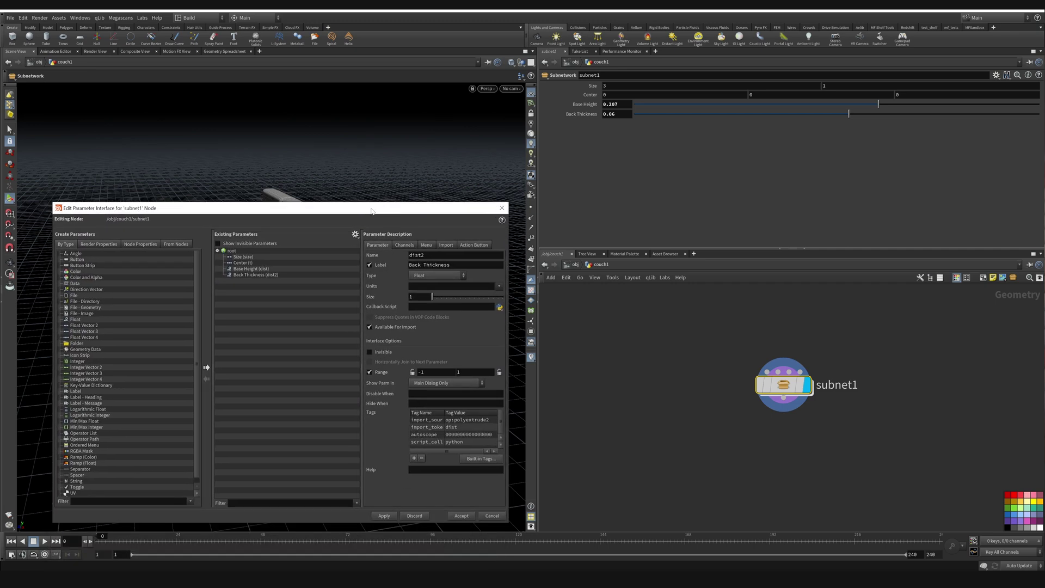
double_click(783, 384)
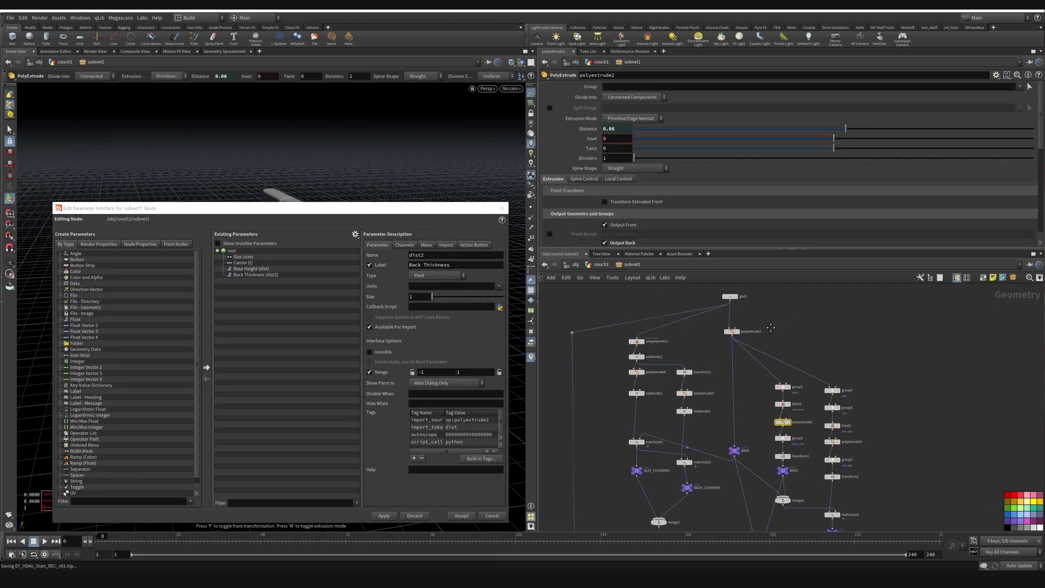
middle_drag(770, 327, 772, 337)
scroll(767, 456, up, 8)
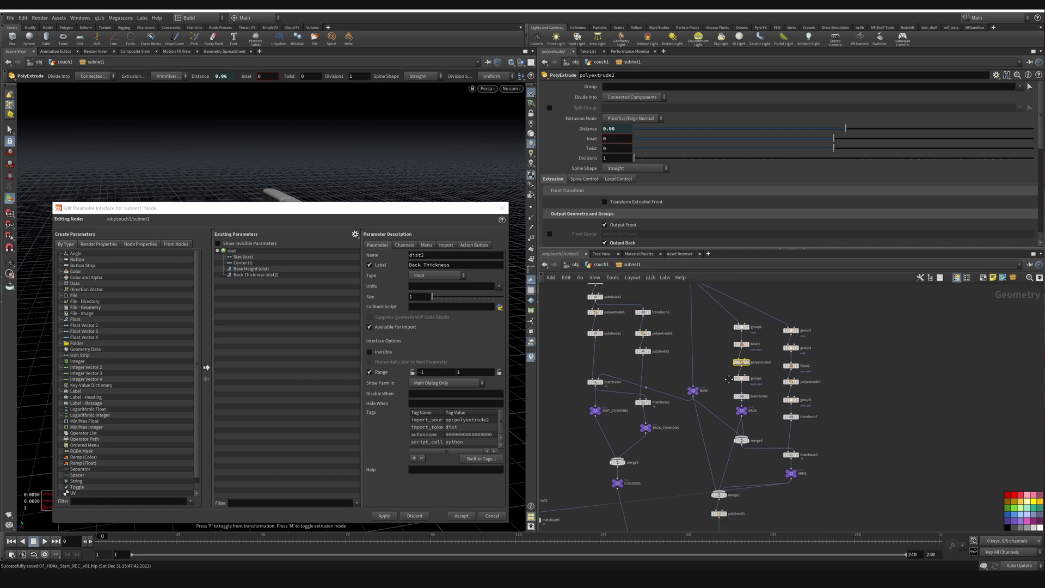
click(807, 391)
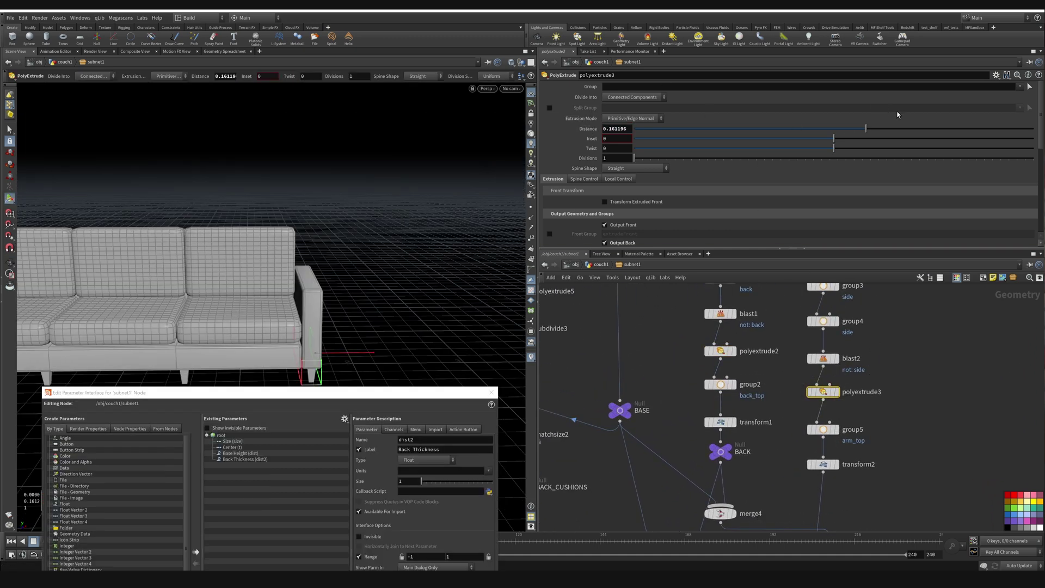
drag(866, 129, 888, 131)
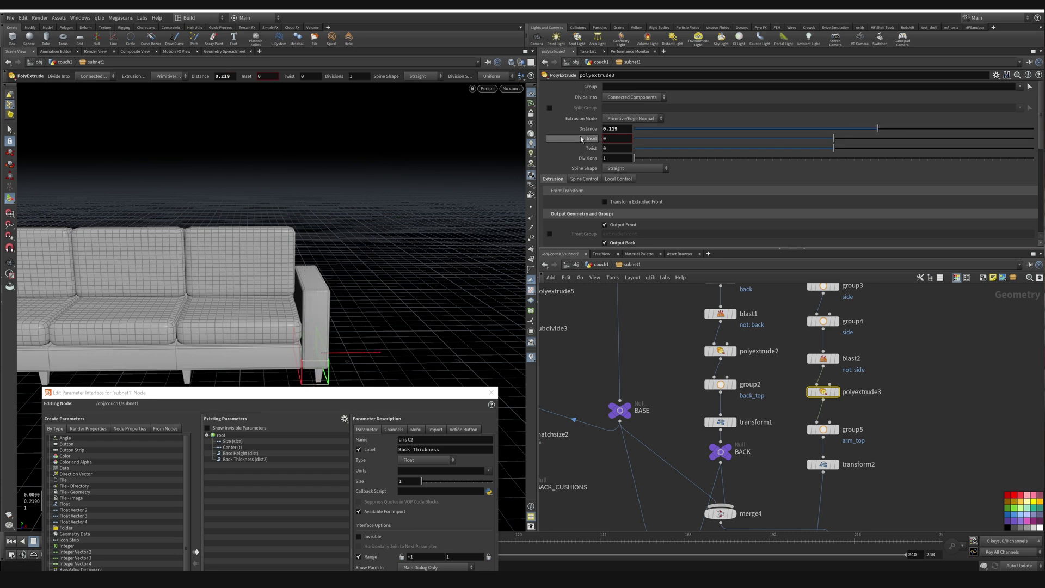
- Add the Distance parameter of polyextrude3 to the subnet's parameter interface and label it Arm Thickness
drag(246, 489, 246, 489)
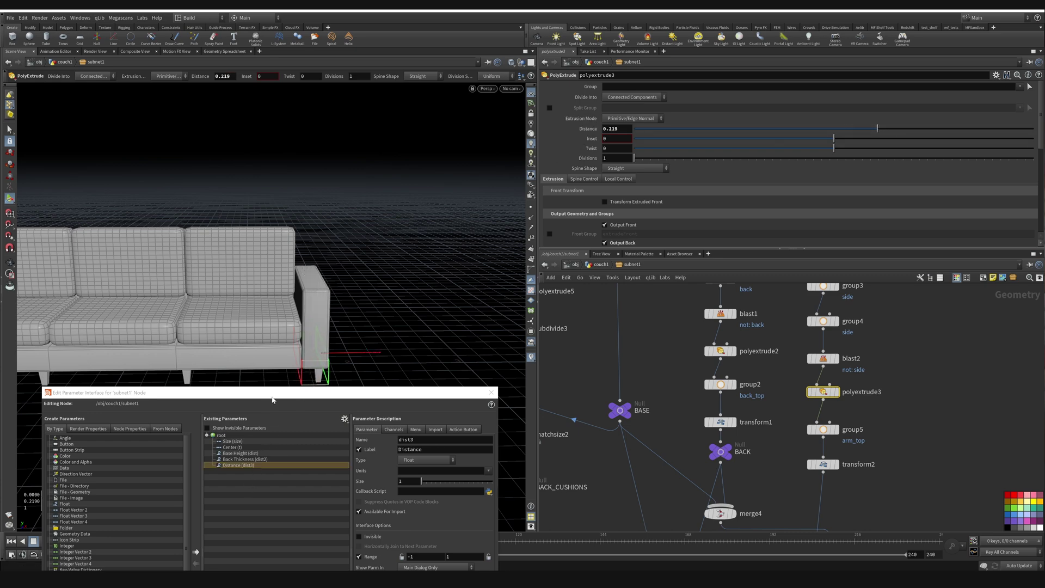
drag(274, 392, 288, 248)
click(315, 321)
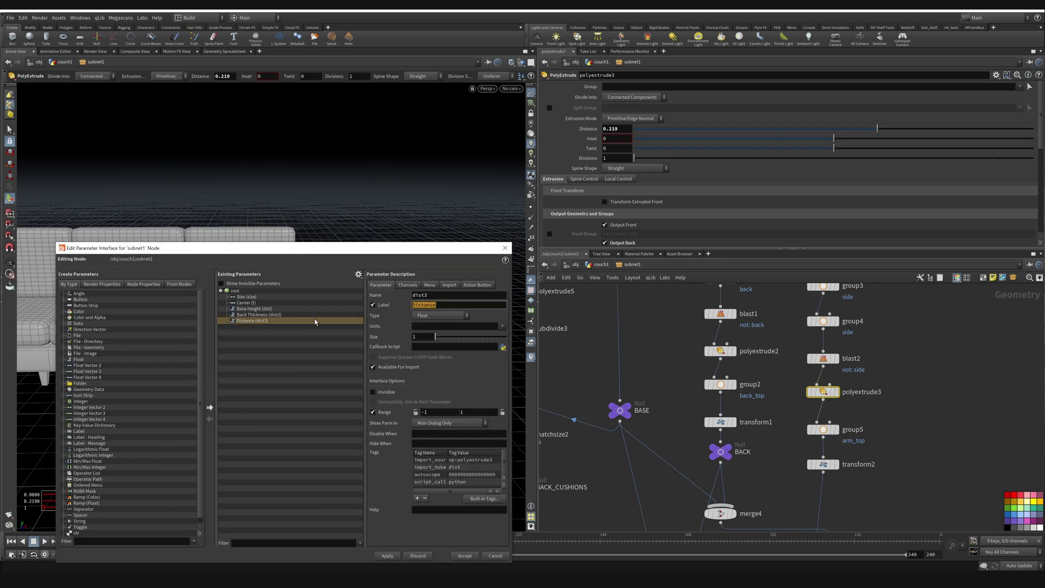
text(Arm Thickness)
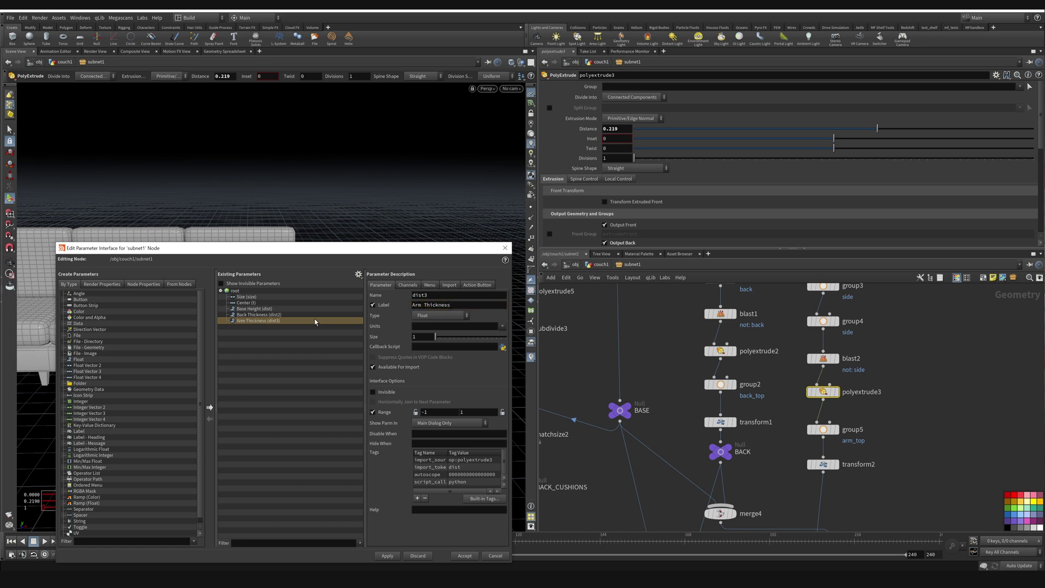
key(Return)
drag(432, 249, 404, 408)
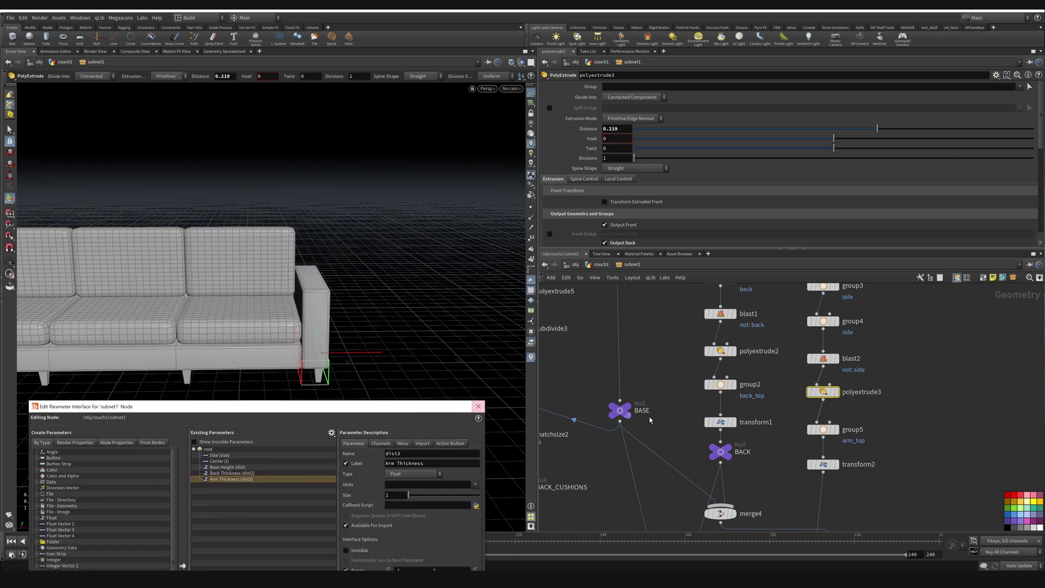
- Try raising the back_top group with transform1's translation, and undo the move
middle_drag(668, 408, 663, 378)
click(742, 393)
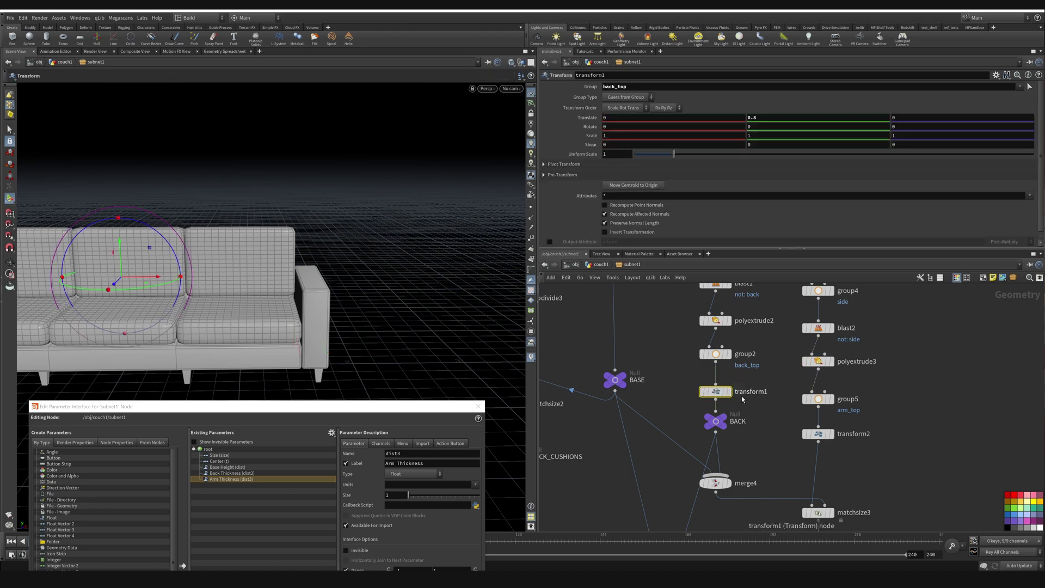
click(818, 434)
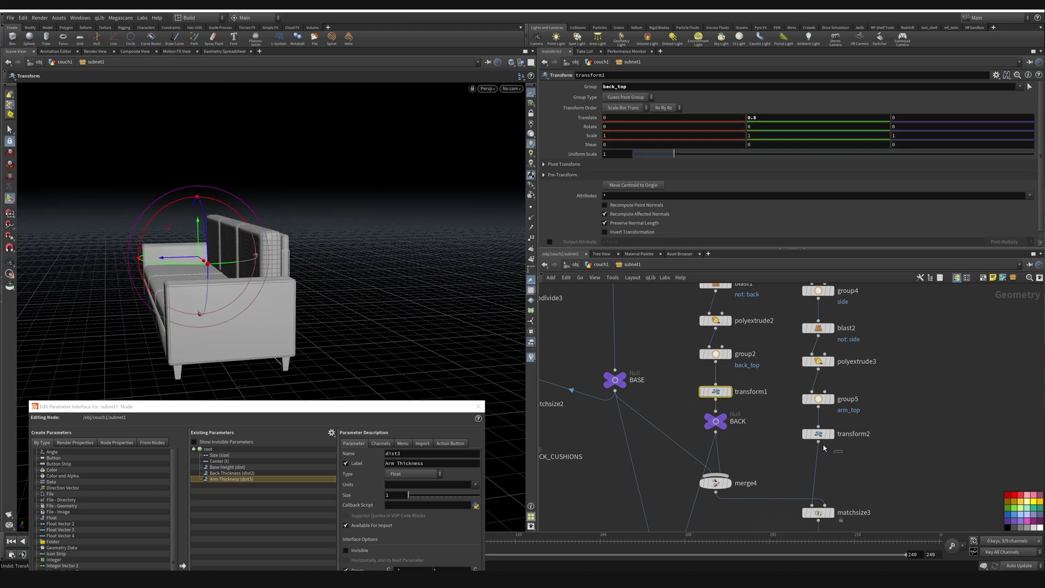
drag(199, 267, 201, 240)
key(ctrl+z)
alt+drag(332, 258, 408, 278)
- Add transform1's Translate parameter to subnet1's parameter interface and label it Back Height
click(717, 392)
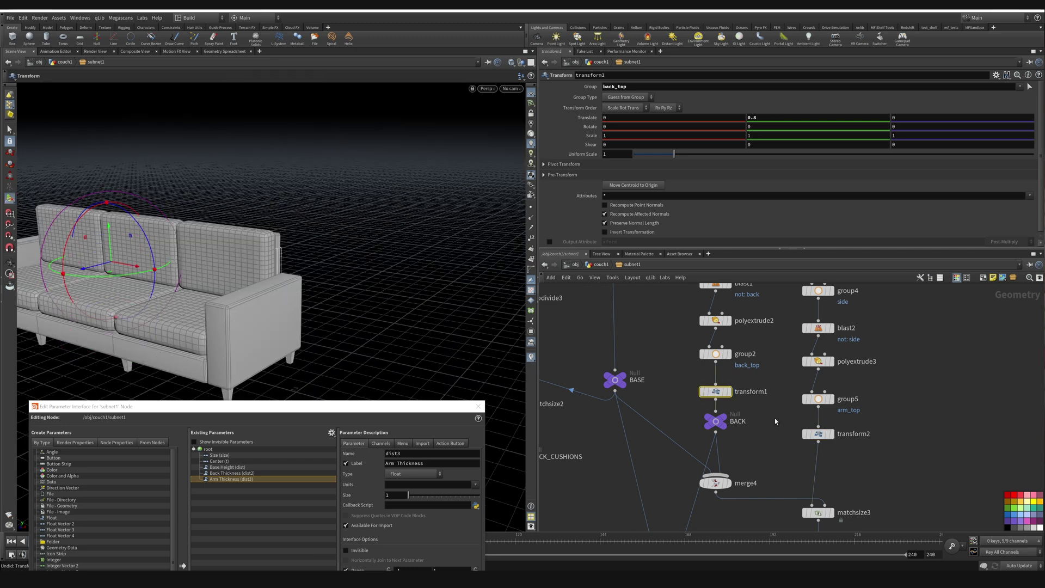
shift+click(818, 435)
click(715, 391)
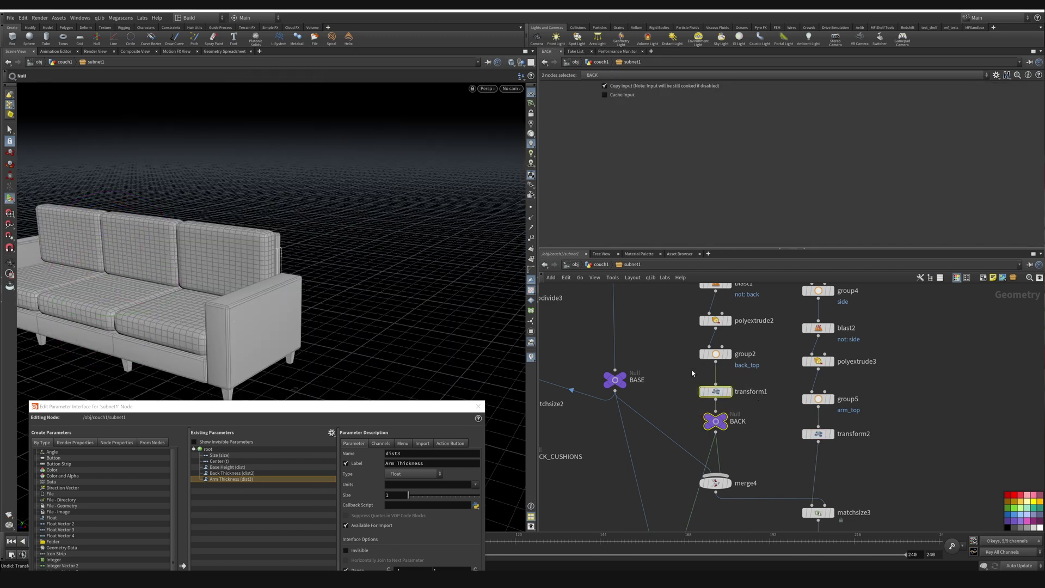
drag(379, 412, 389, 361)
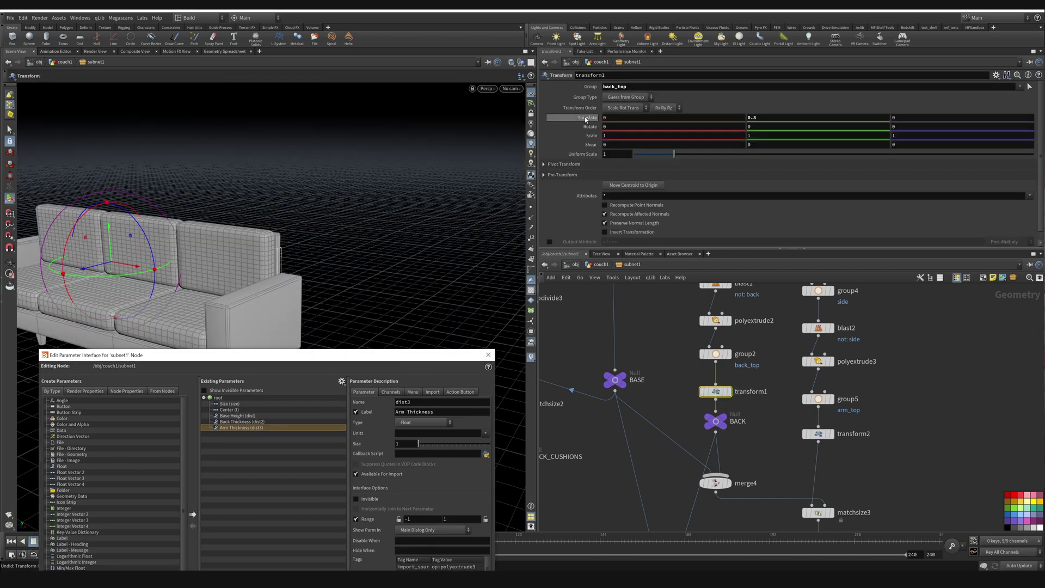
drag(588, 118, 248, 478)
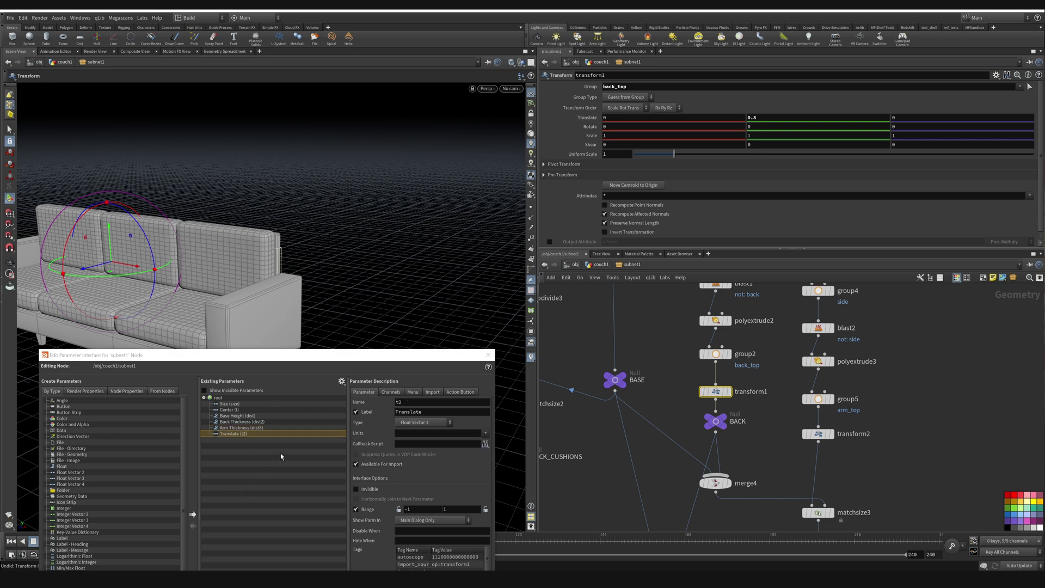
double_click(439, 412)
text(Ba)
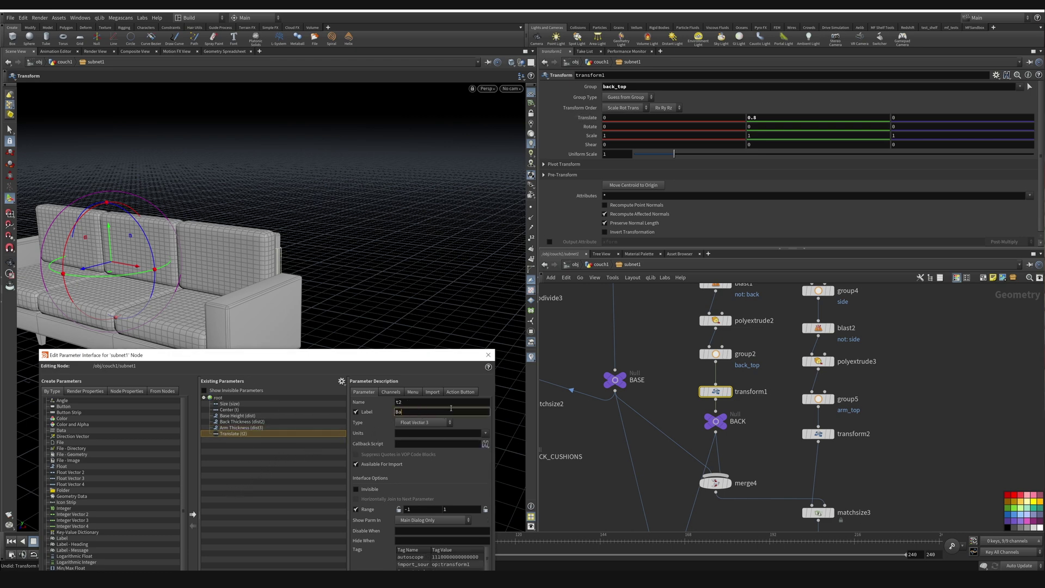
text(ck Height)
key(Return)
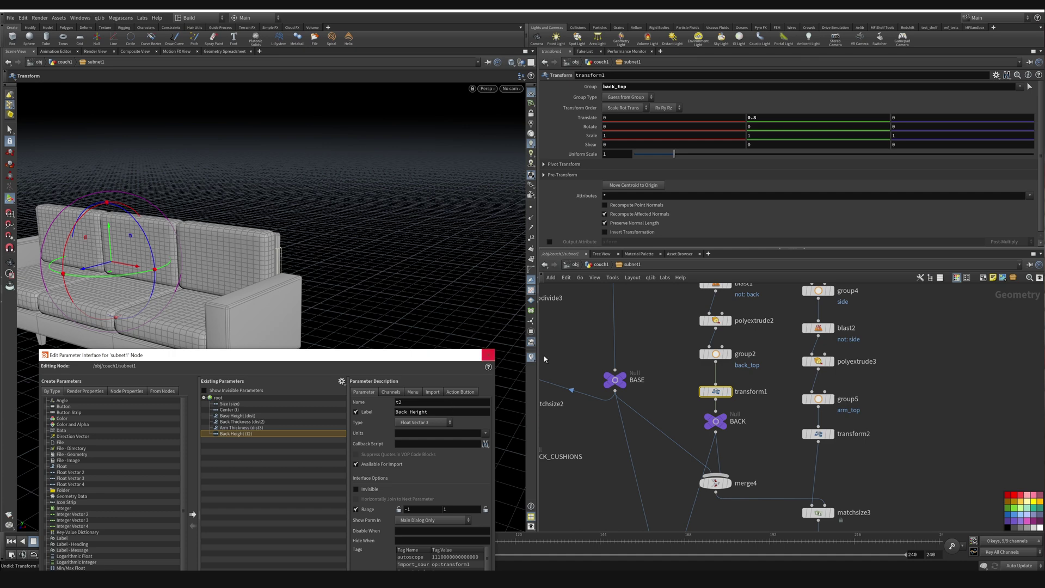
- Add transform2's Translate parameter to subnet1's parameter interface and label it Arm Height
click(820, 430)
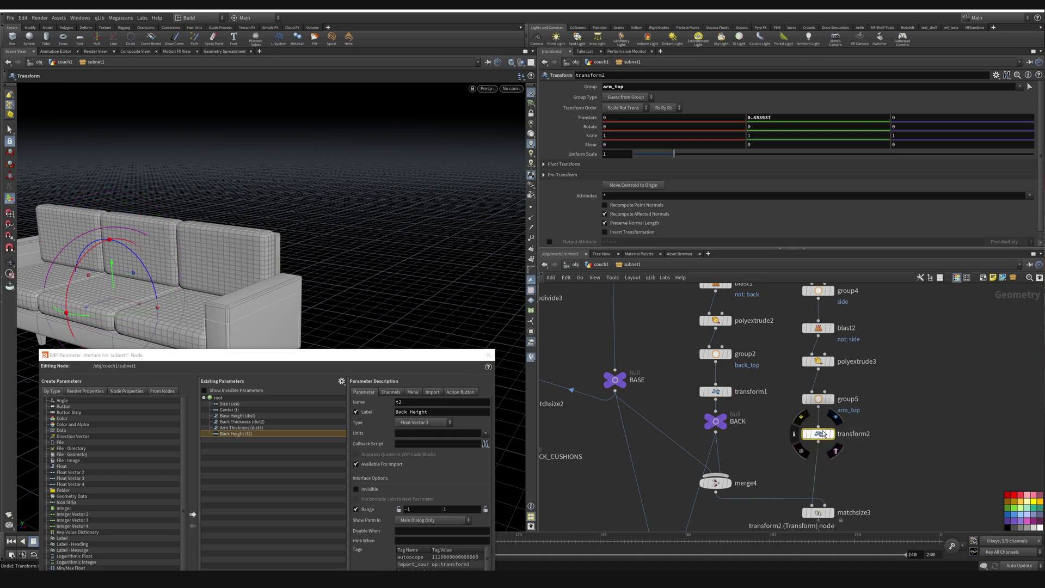
drag(591, 119, 248, 441)
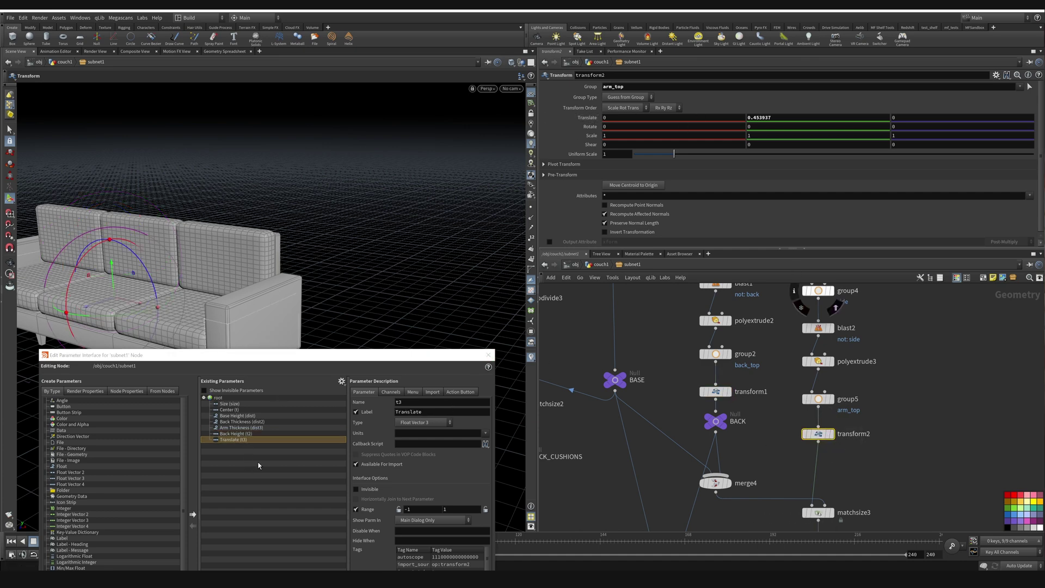
text(Arm Height)
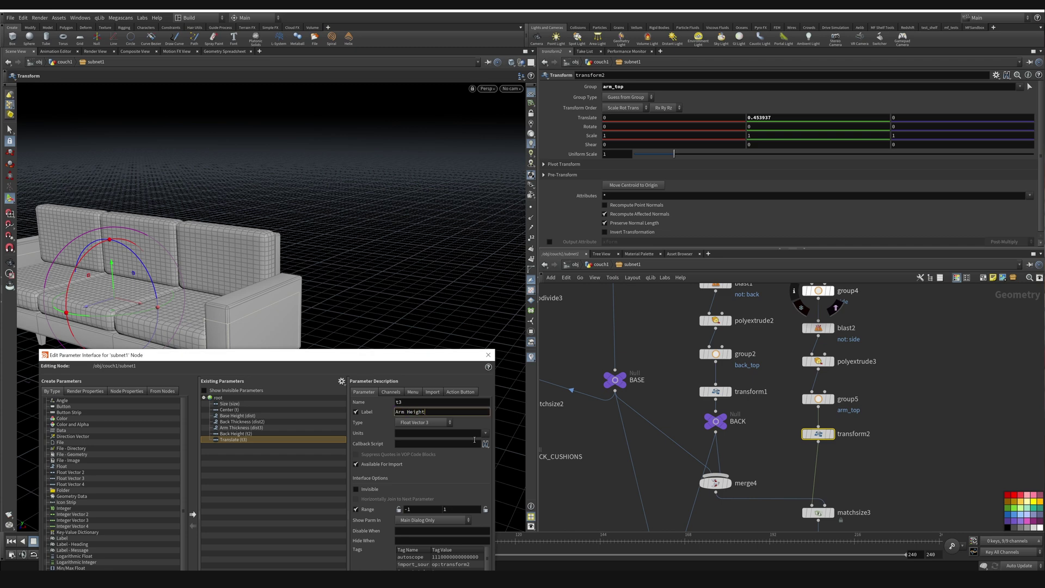
key(Return)
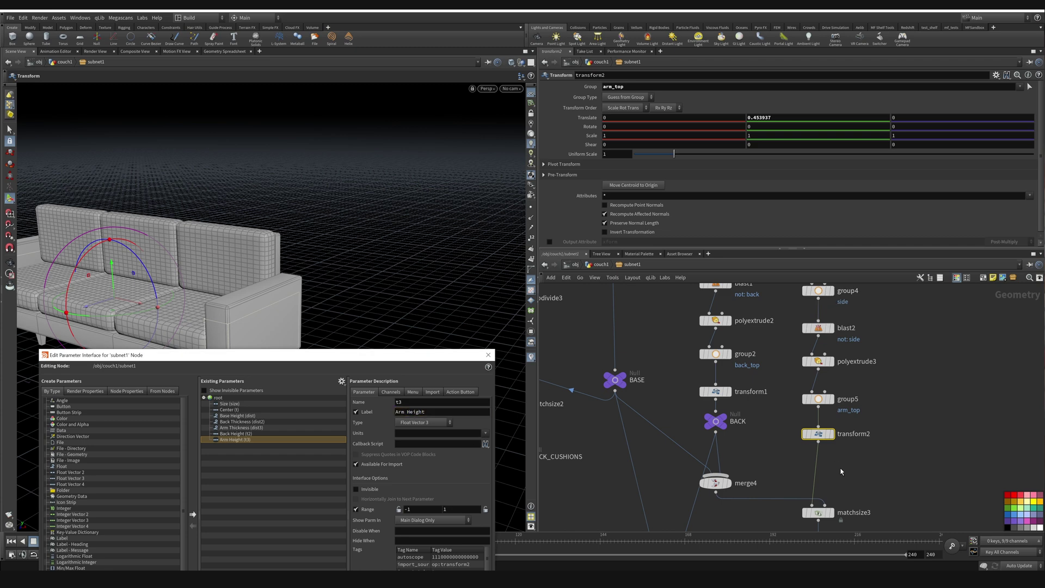
- Try larger bevel distances such as 0.1044 on polybevel1, check the couch's rounded edges, and undo the change
scroll(736, 483, down, 3)
click(734, 464)
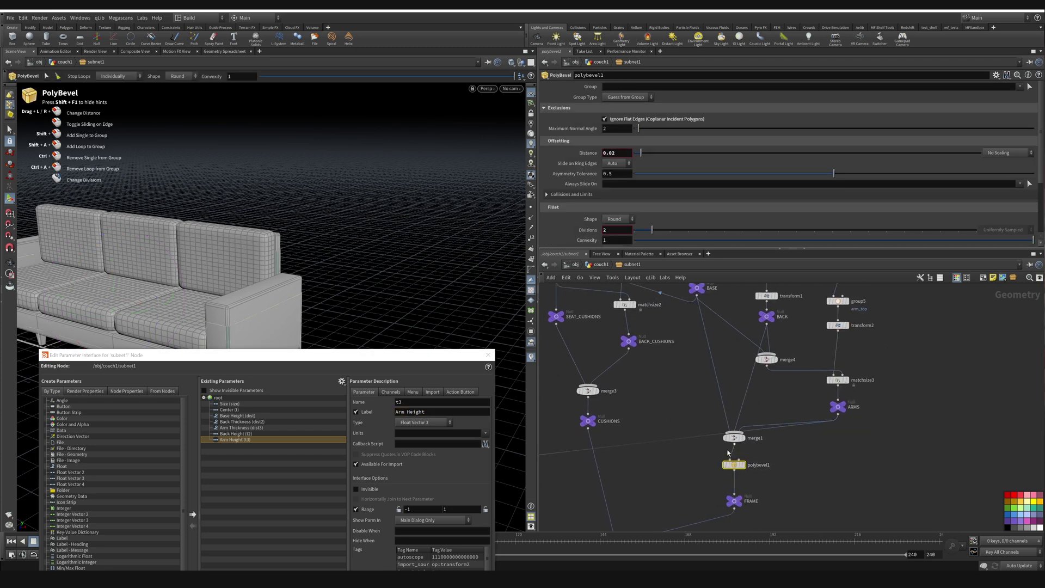
drag(641, 152, 670, 153)
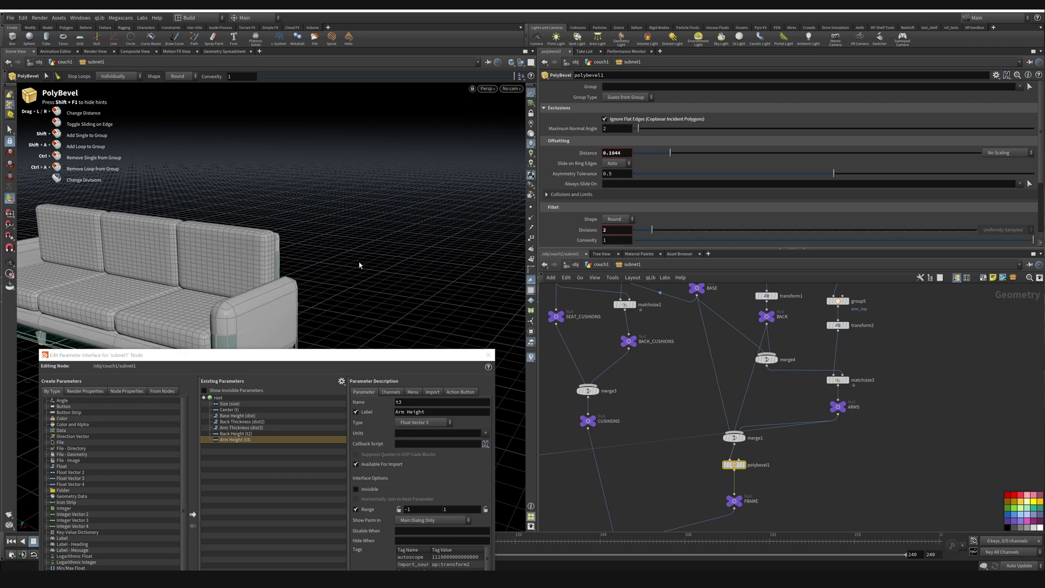
mouse_move(349, 264)
alt+mouse_down()
mouse_move(337, 240)
mouse_move(348, 250)
alt+mouse_up()
alt+middle_drag(348, 250, 429, 217)
alt+drag(387, 231, 345, 246)
drag(668, 154, 653, 157)
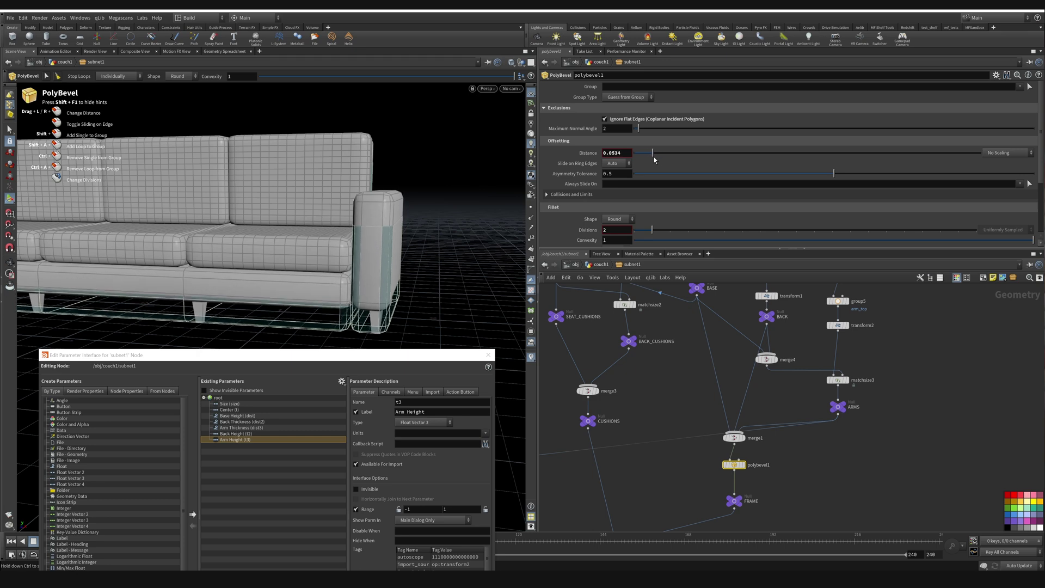
key(ctrl+z)
- Save the scene, then add polybevel1's Distance parameter to the subnet interface with the label Overall Bevel Distance
key(ctrl+s)
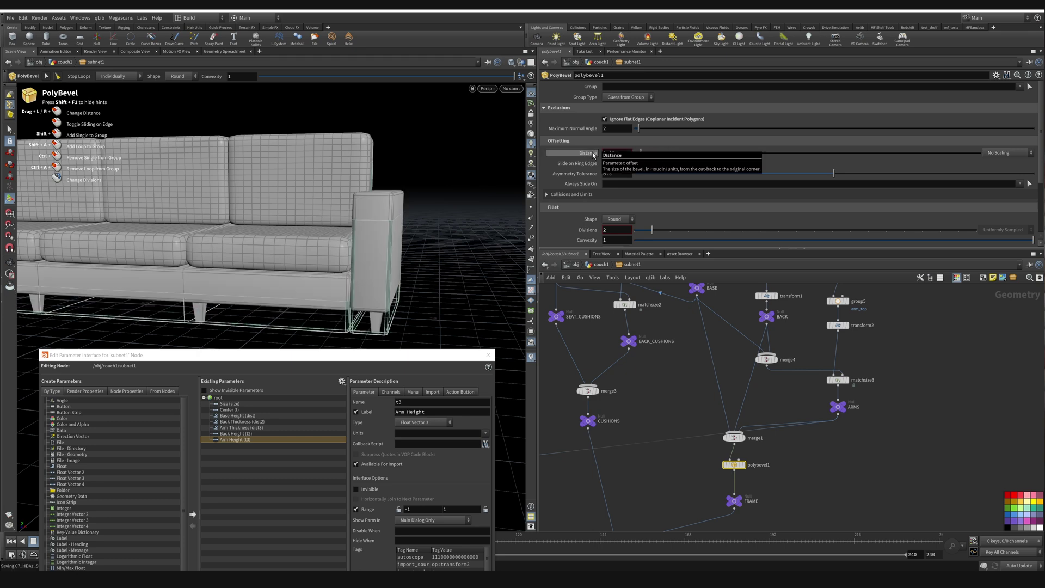
drag(506, 210, 291, 461)
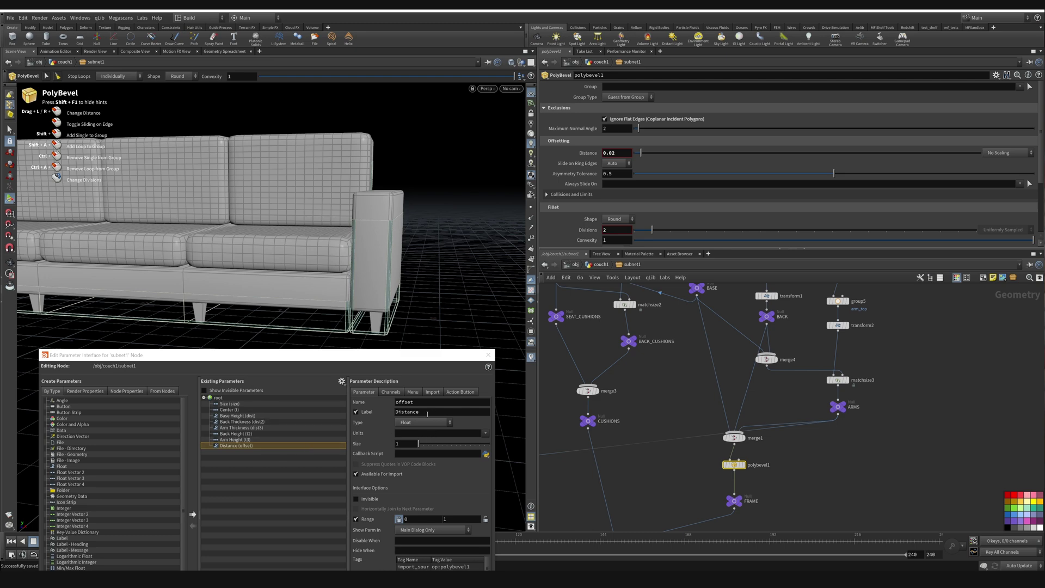
click(398, 412)
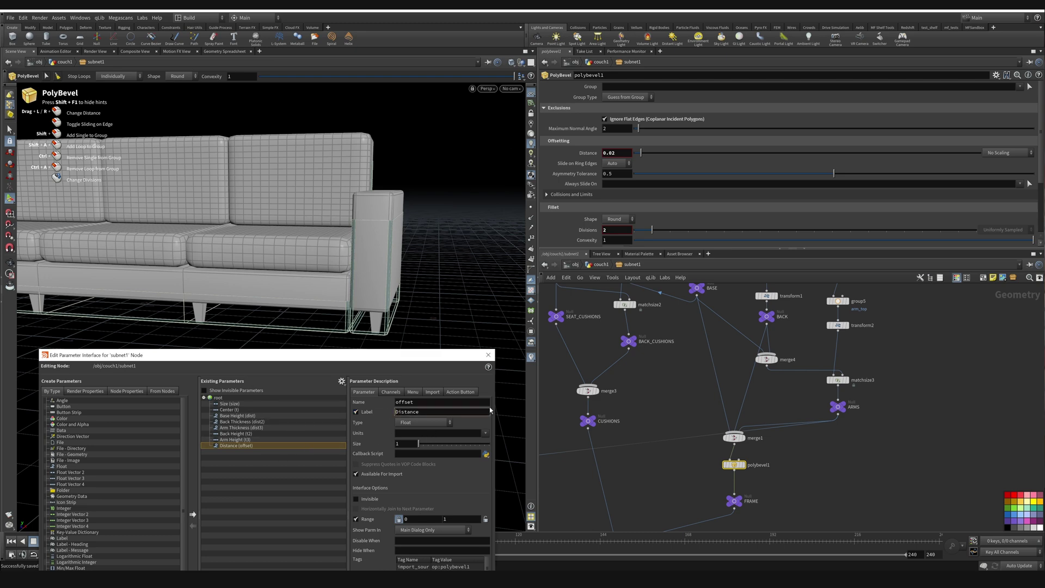
text(Overall Bevel)
key(Return)
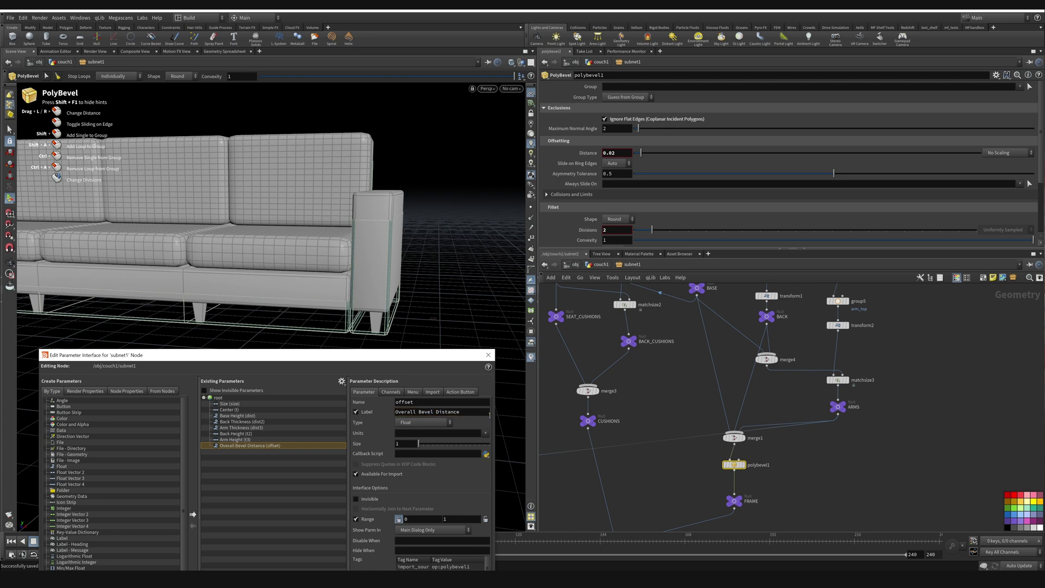
- Try adjusting the extrusion distance of polyextrude4 for the seat cushions, and undo the change
scroll(887, 462, down, 3)
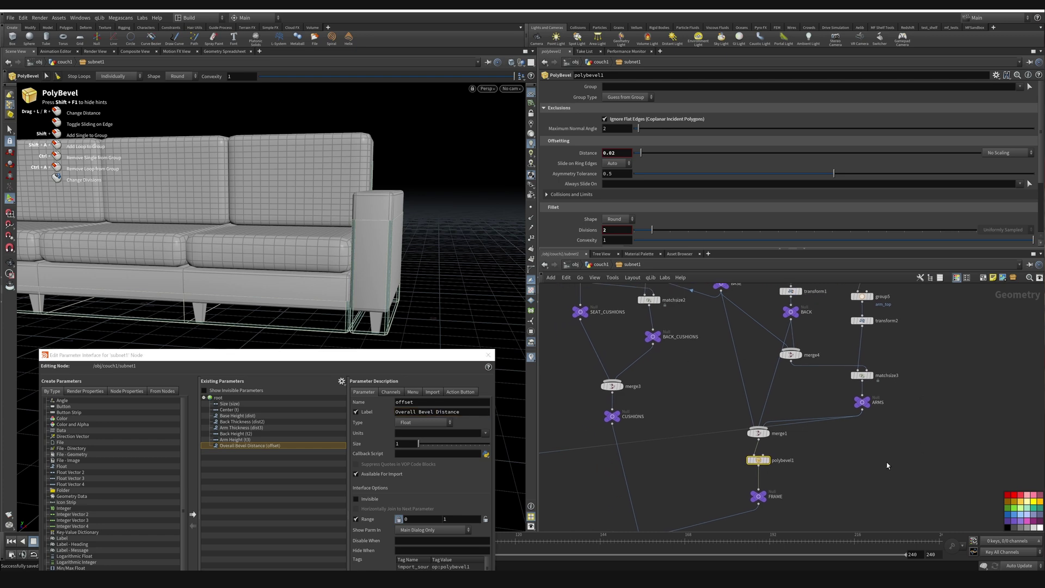
middle_drag(882, 460, 879, 563)
scroll(653, 338, up, 4)
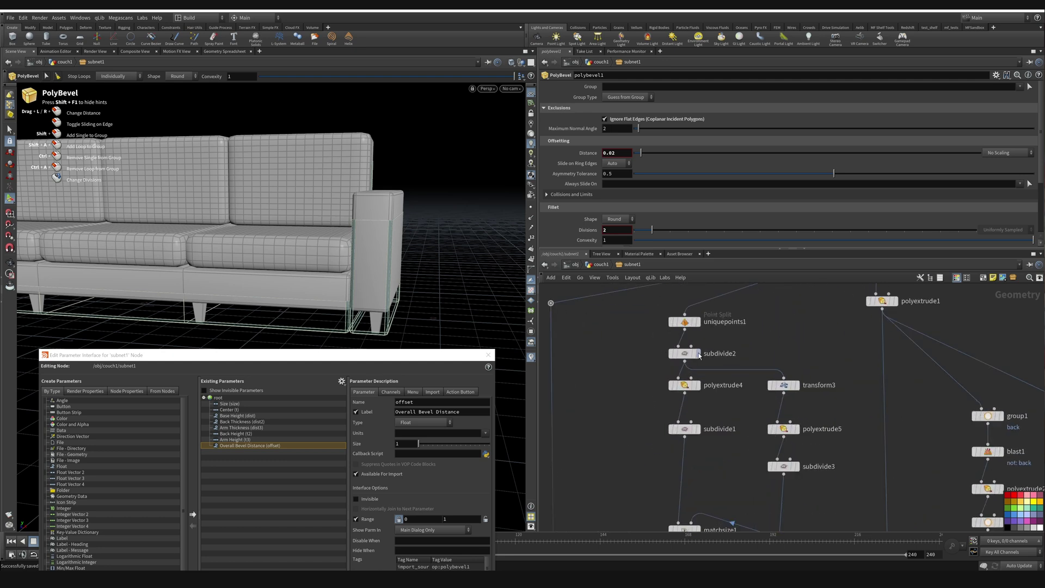
click(685, 384)
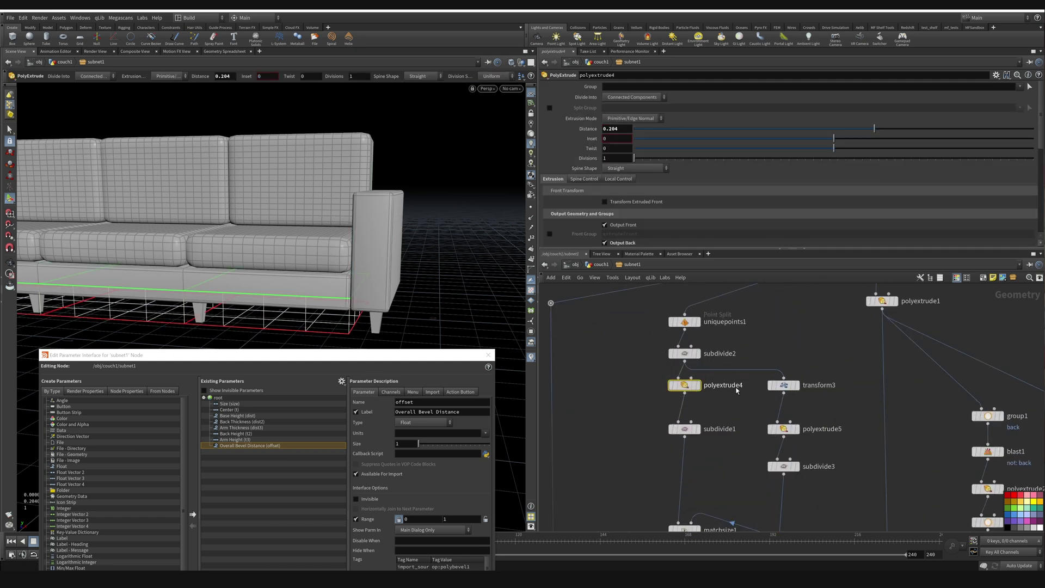
mouse_move(873, 128)
mouse_down()
mouse_move(844, 131)
mouse_move(878, 136)
mouse_up()
key(ctrl+z)
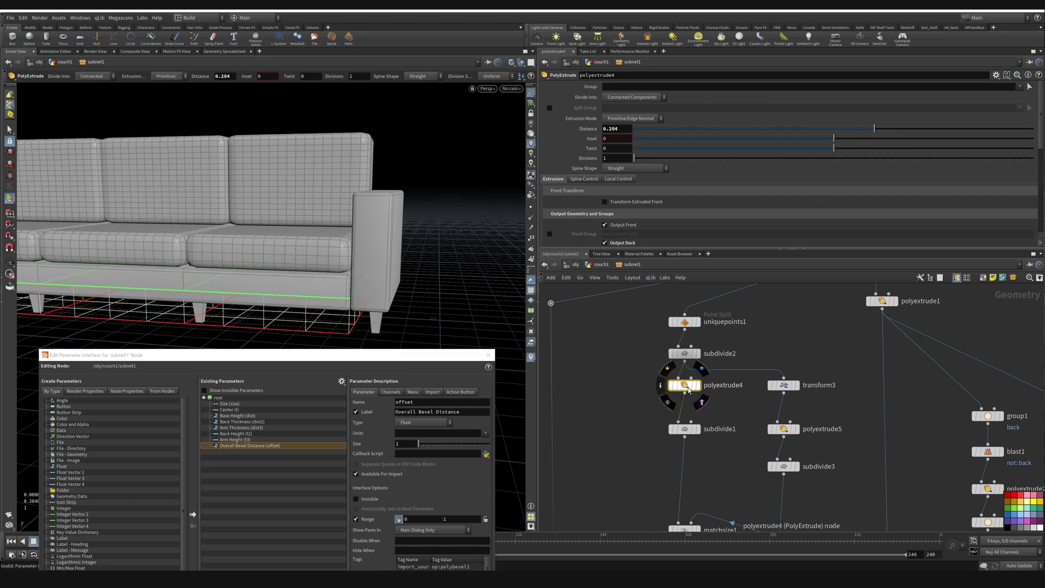
- Add polyextrude4's Distance parameter to the subnet interface and label it Seat Cushion Distance
drag(591, 129, 273, 479)
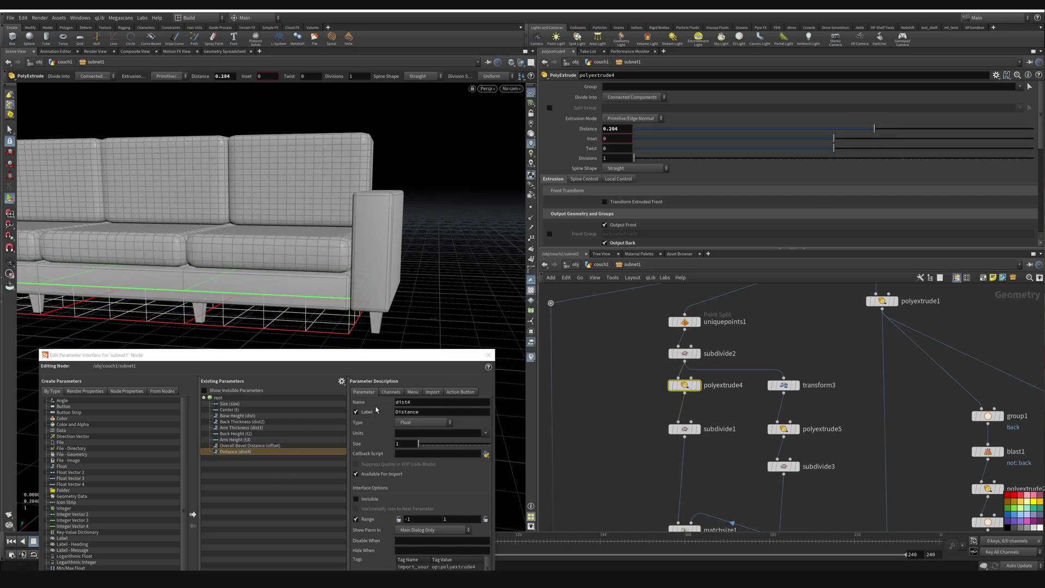
drag(437, 414, 291, 428)
text(Seat Cushion Distance)
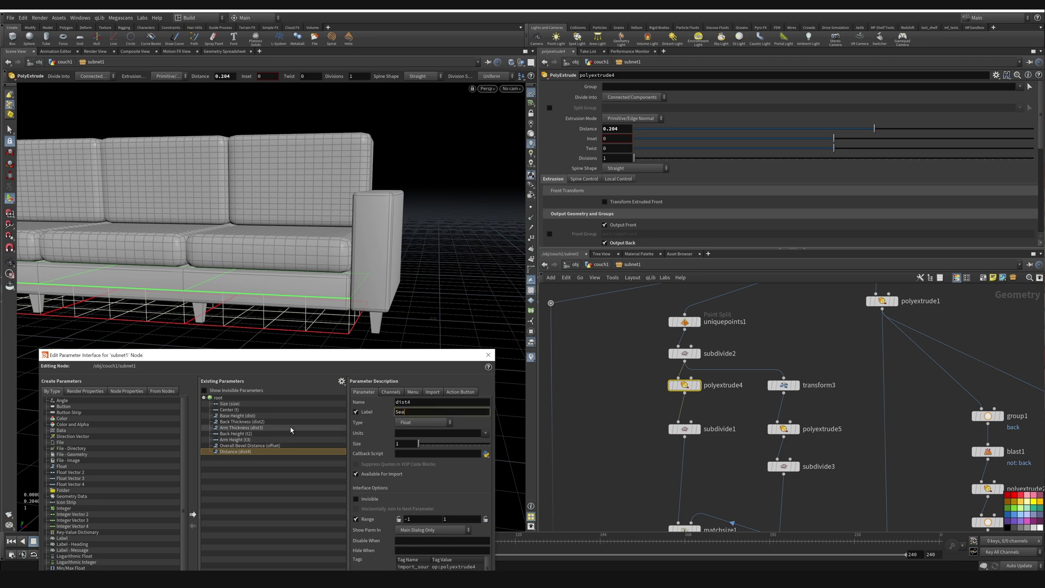
key(Return)
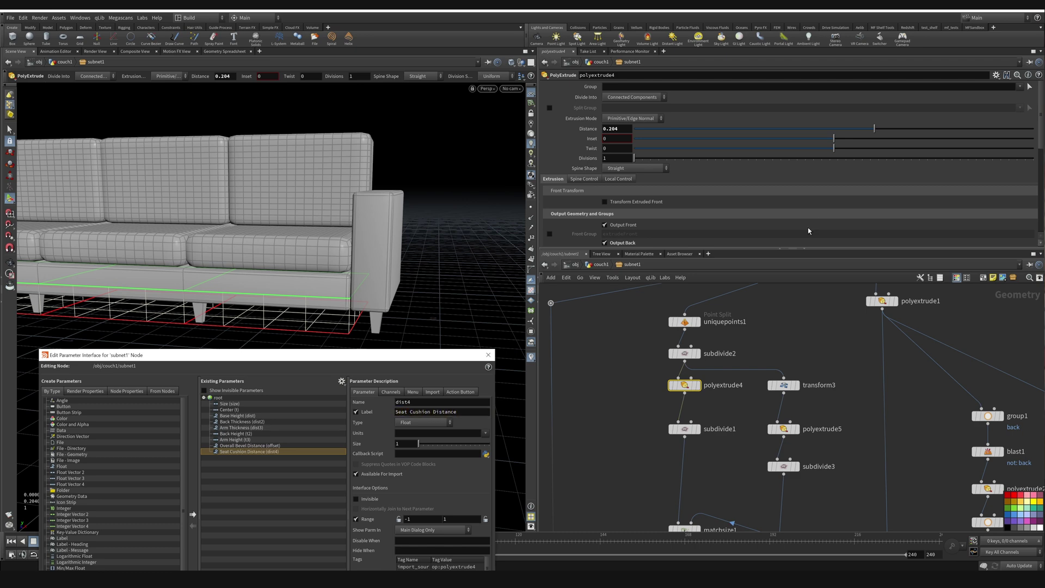
- Try adjusting the extrusion distance of polyextrude5 for the back cushions, and undo the change
click(783, 428)
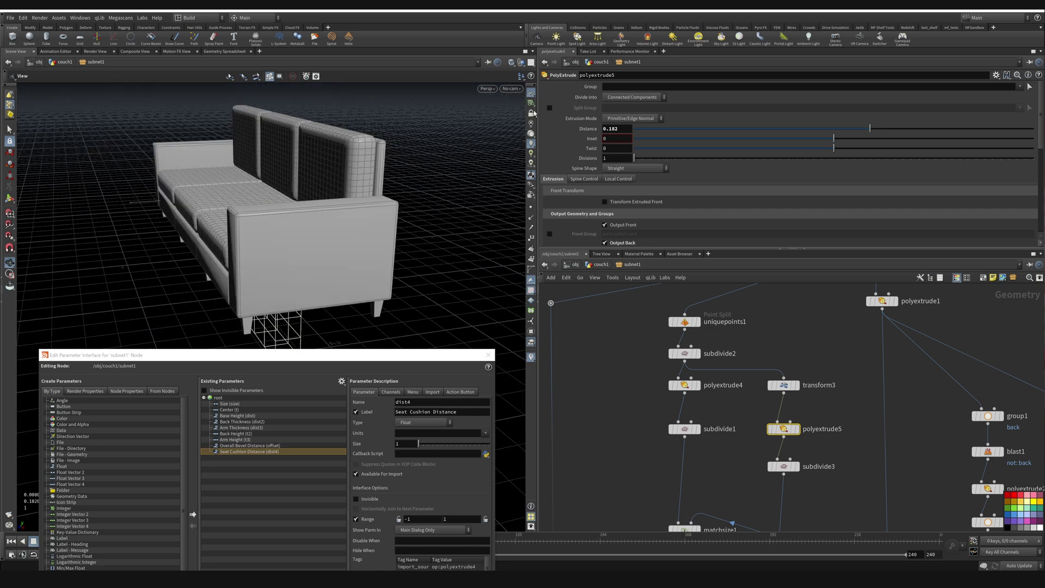
drag(870, 129, 876, 130)
key(ctrl+z)
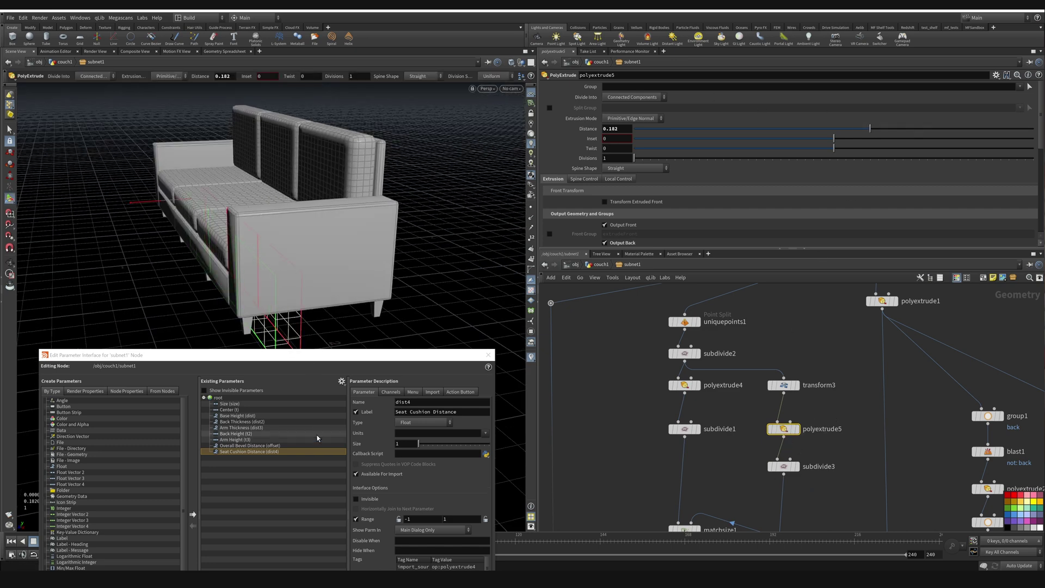
- Add polyextrude5's Distance parameter to the subnet interface and label it Back Cushion Thickness
drag(588, 128, 220, 401)
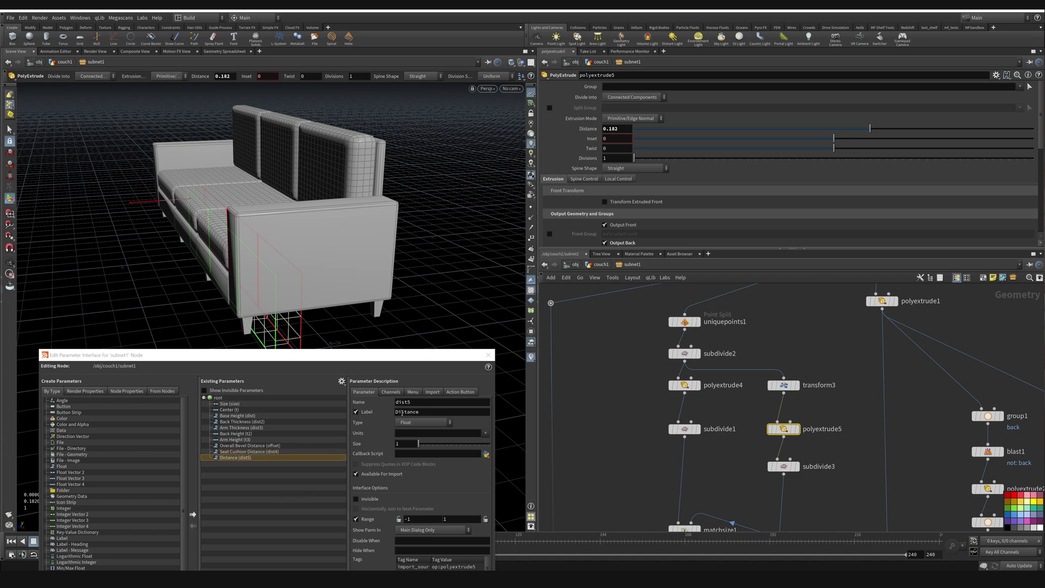
double_click(438, 410)
text(Back Cushion)
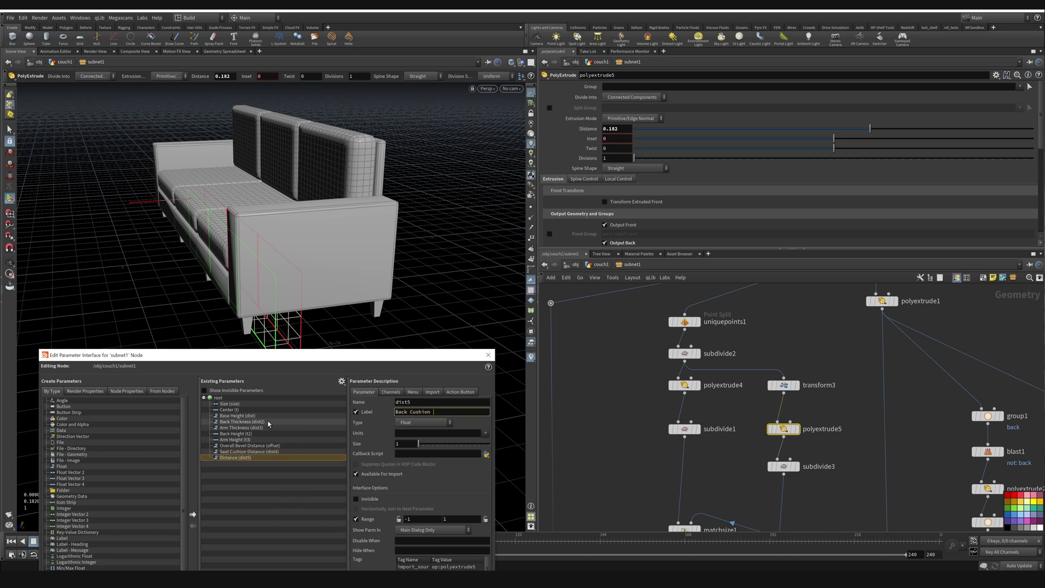
text( Thickness)
key(Return)
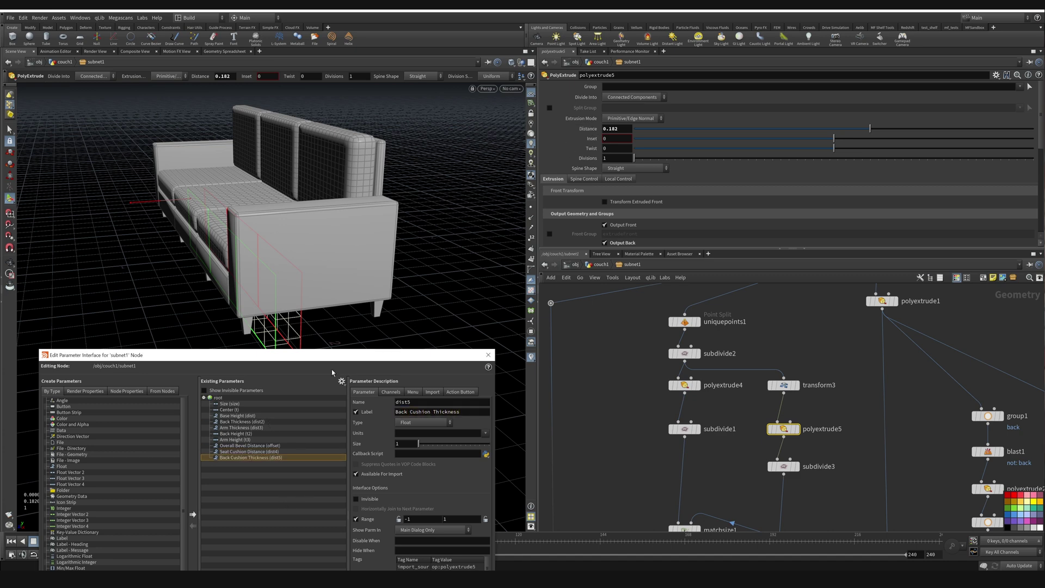
- Relabel the dist4 parameter as Seat Cushion Thickness and save the scene
click(241, 452)
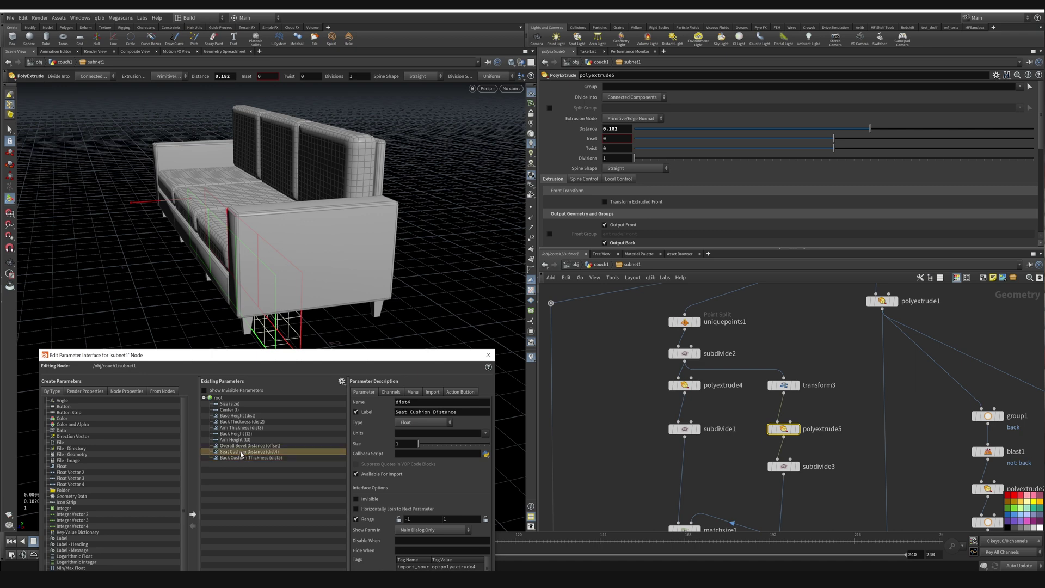
double_click(442, 411)
text(Thickne)
key(Return)
key(ctrl+s)
- Try different Depth and Crease Weight values on subdivide1, checking the seat cushions, and undo the changes
click(717, 354)
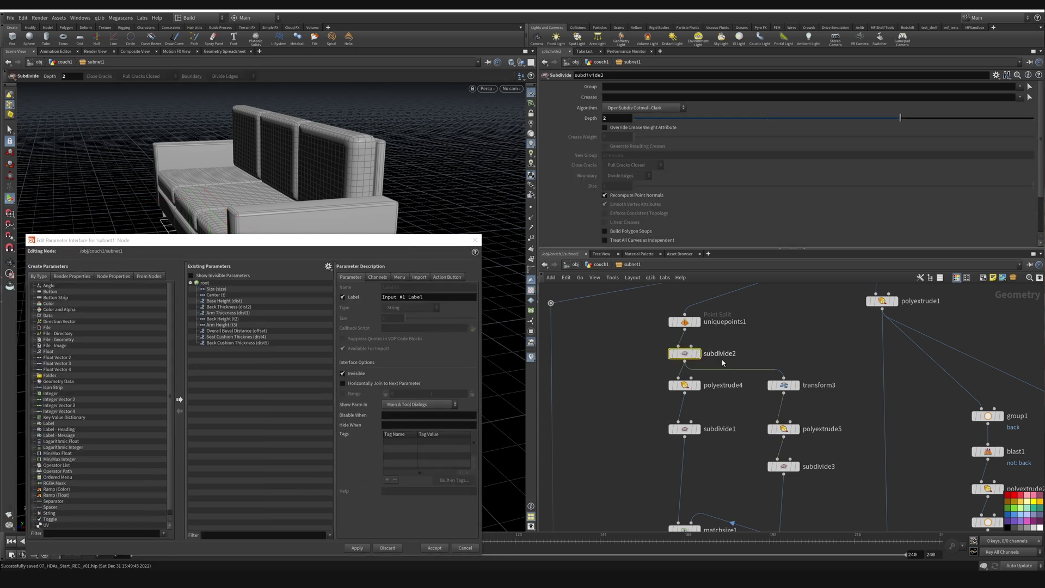
click(680, 430)
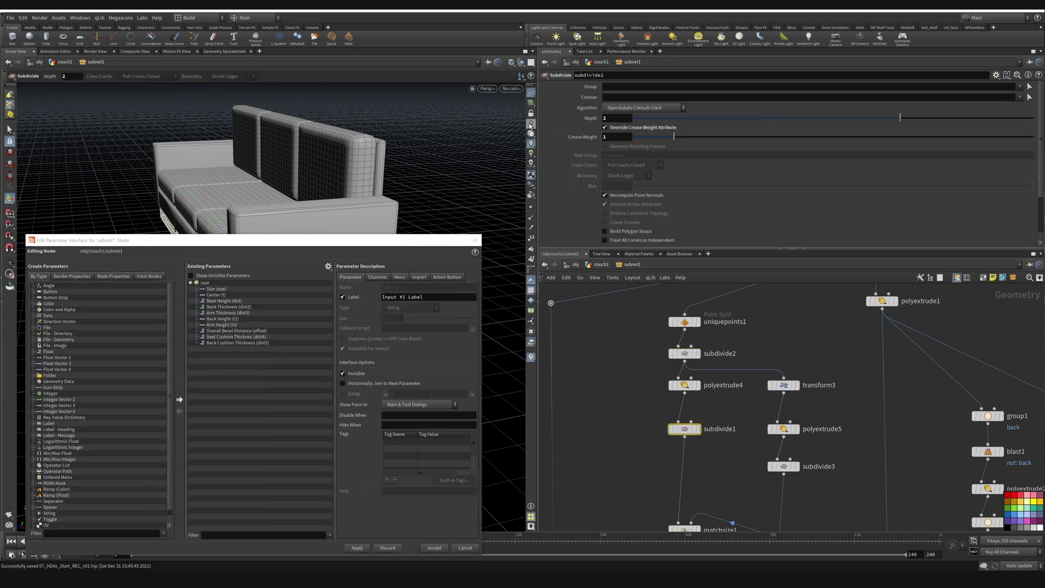
drag(317, 242, 330, 285)
alt+drag(255, 179, 331, 167)
scroll(331, 167, up, 5)
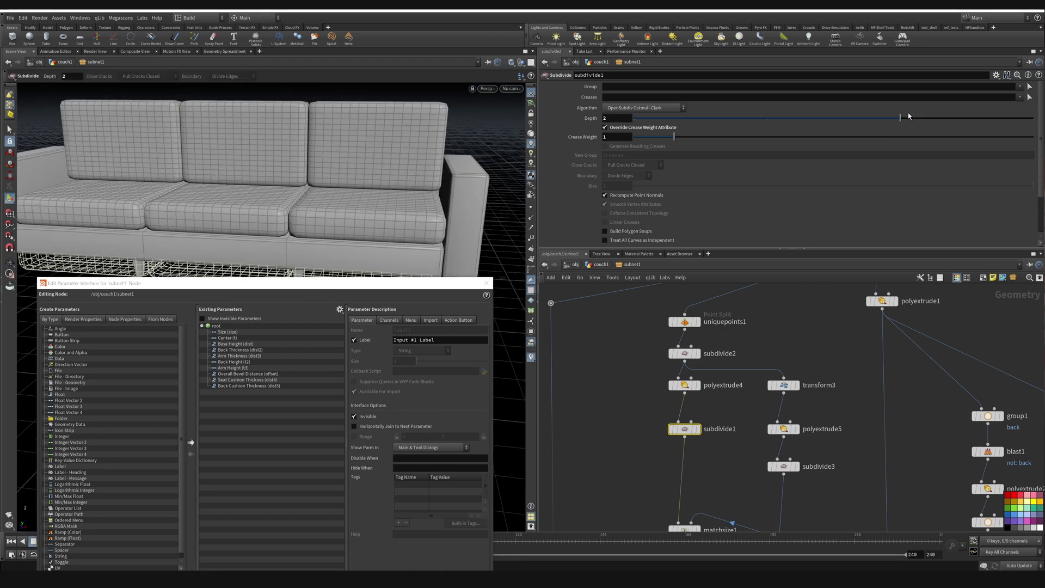
drag(905, 117, 864, 125)
mouse_move(674, 137)
mouse_down()
mouse_move(775, 140)
mouse_move(630, 156)
mouse_move(672, 153)
mouse_up()
key(ctrl+z)
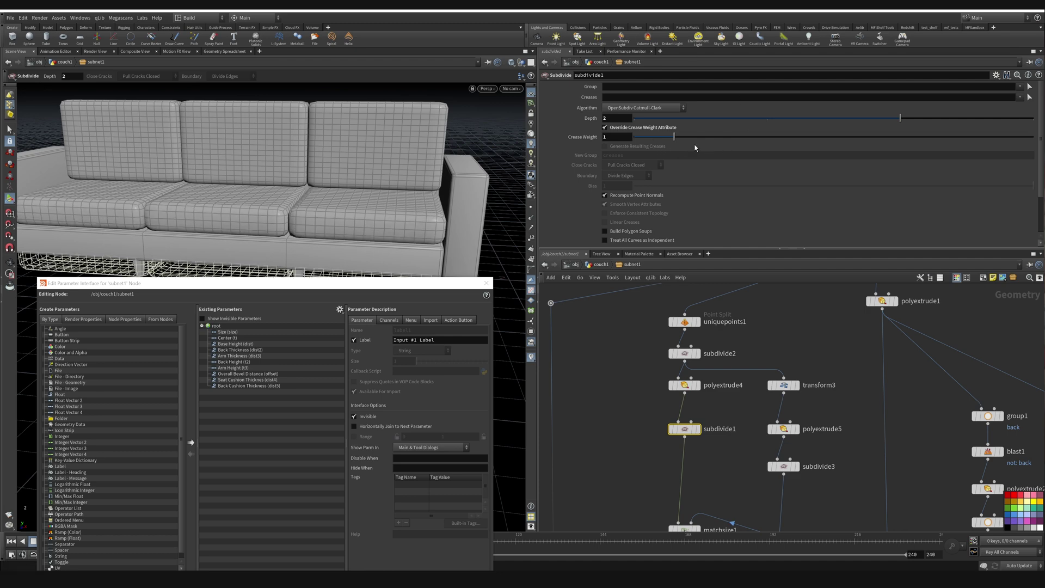
- Add subdivide1's Depth parameter to the subnet interface and label it Cushion Subdivision Depth
drag(592, 121, 285, 484)
click(428, 339)
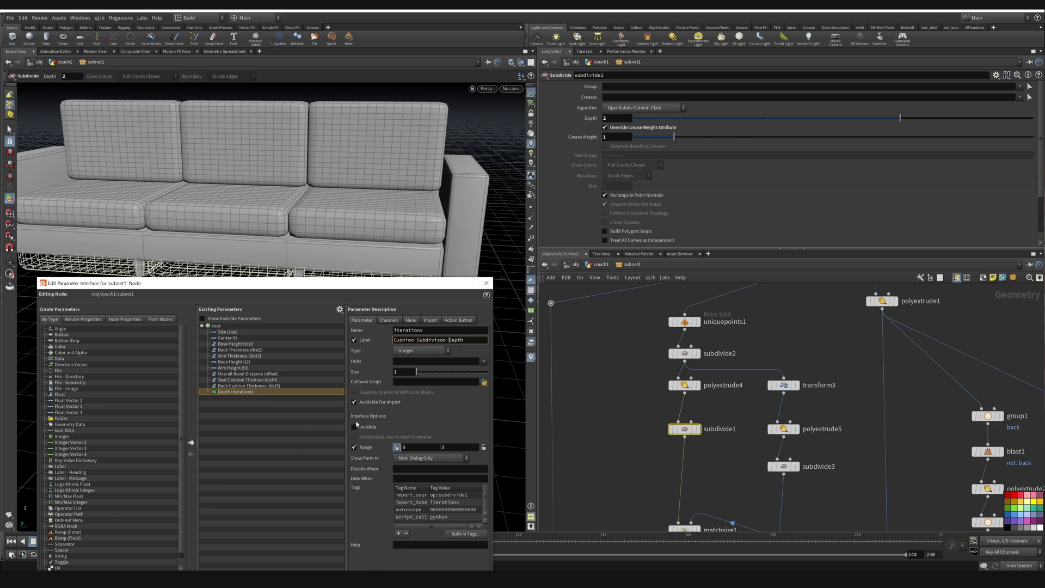
key(Return)
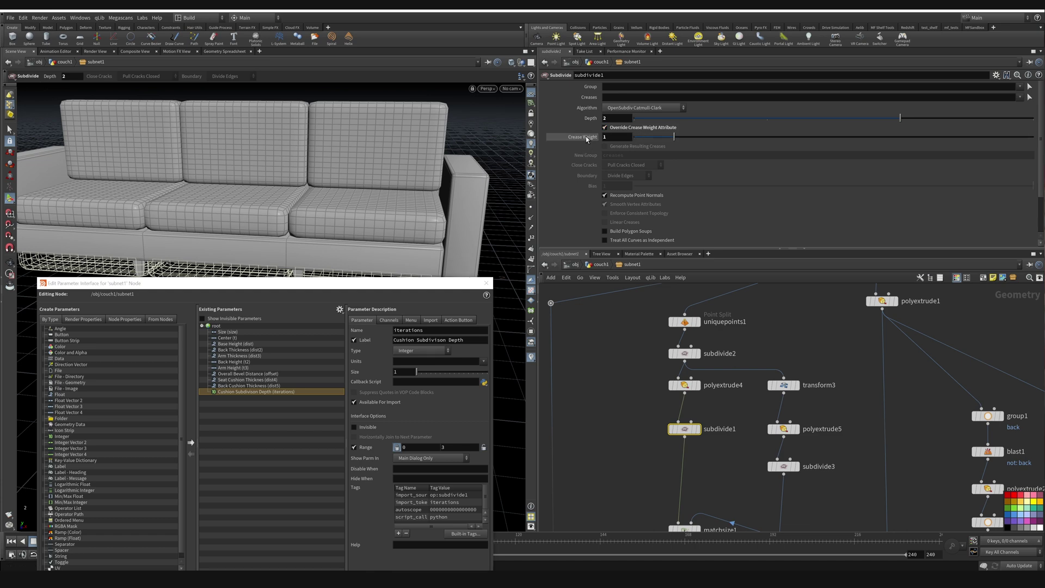
- Add subdivide1's Crease Weight parameter to the subnet interface and open its label for editing
drag(586, 138, 260, 400)
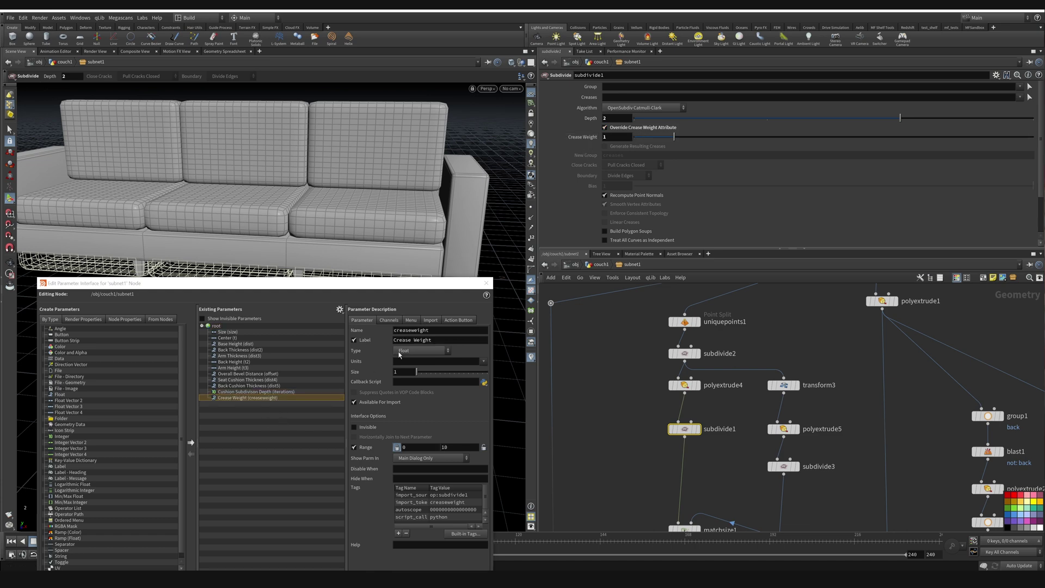
click(425, 340)
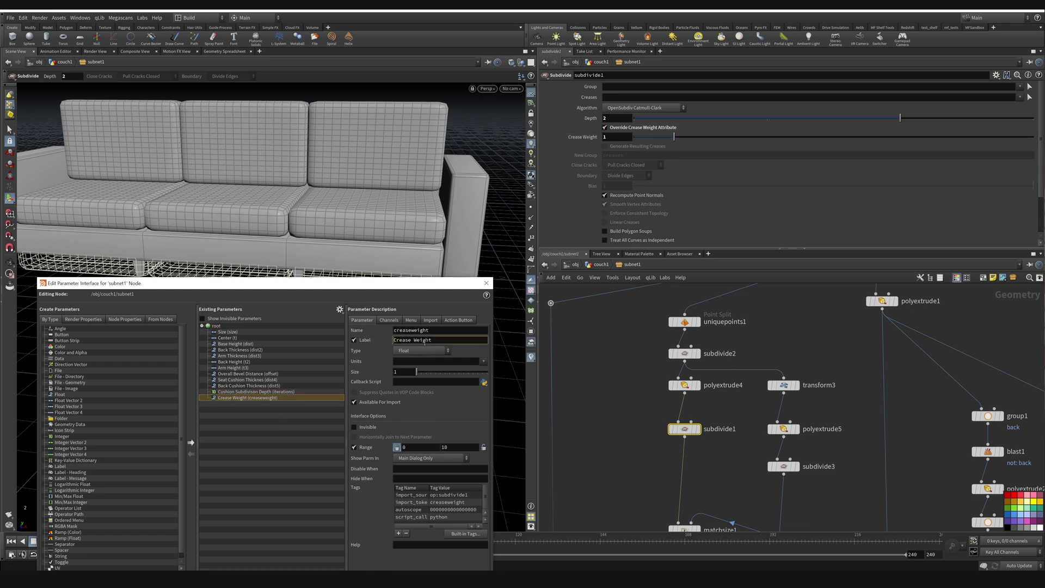
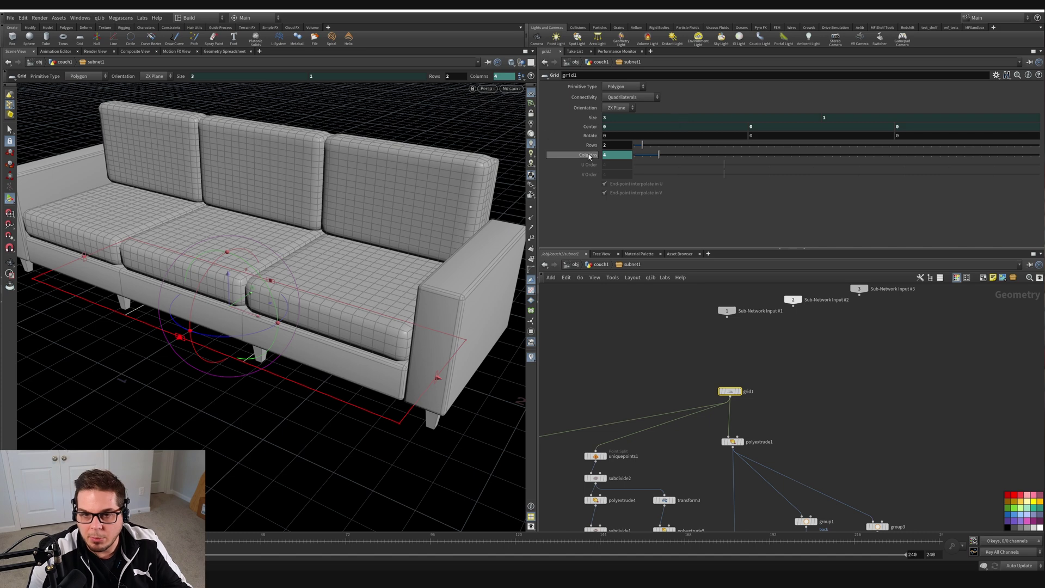
- Check the expression behind grid1's Columns parameter
click(588, 154)
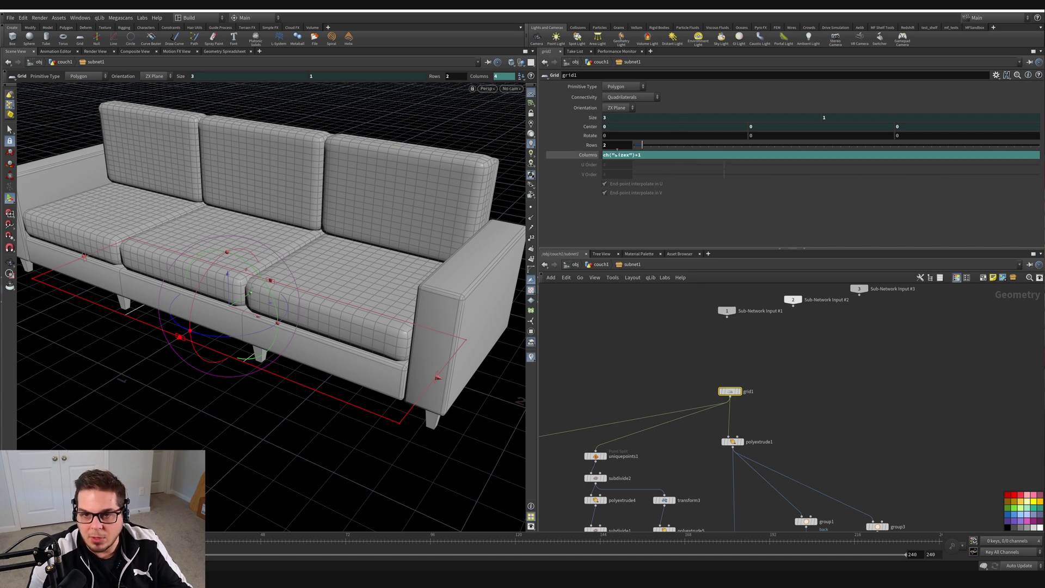
click(588, 154)
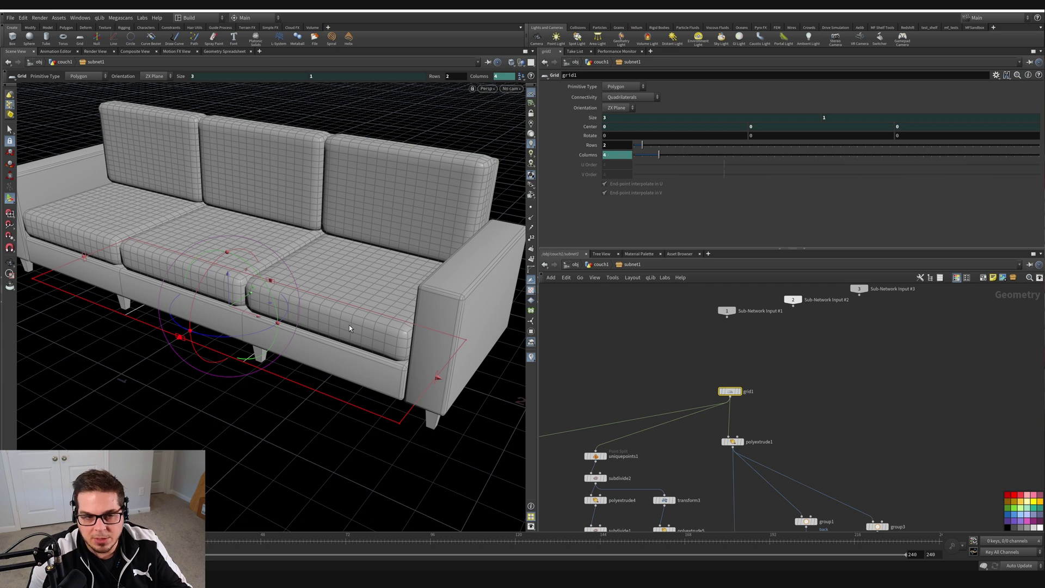
middle_drag(668, 474, 730, 318)
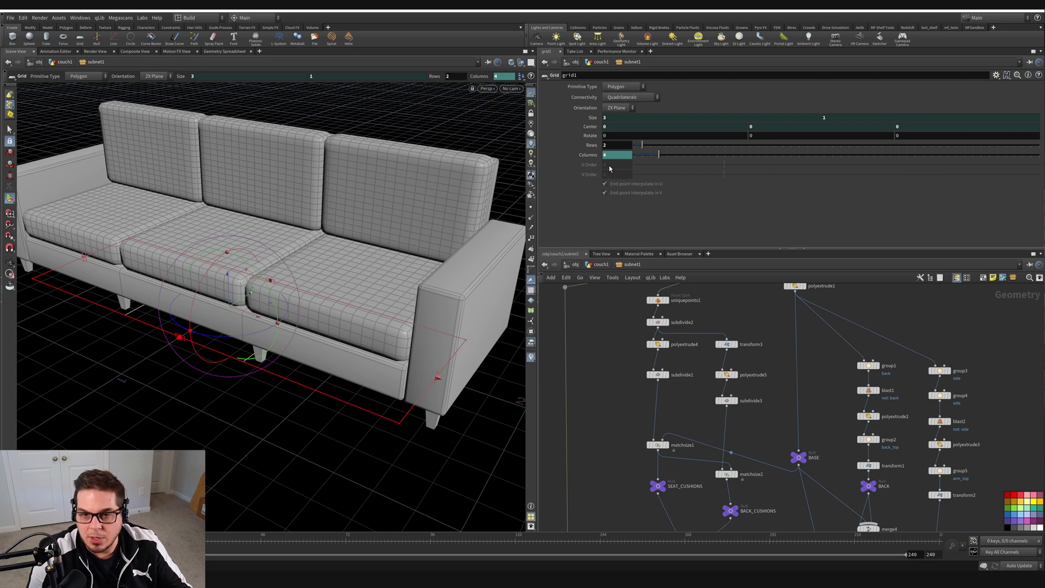
- Link subdivide3's Depth to subdivide1's Depth with a relative reference
drag(629, 360, 679, 396)
click(726, 401)
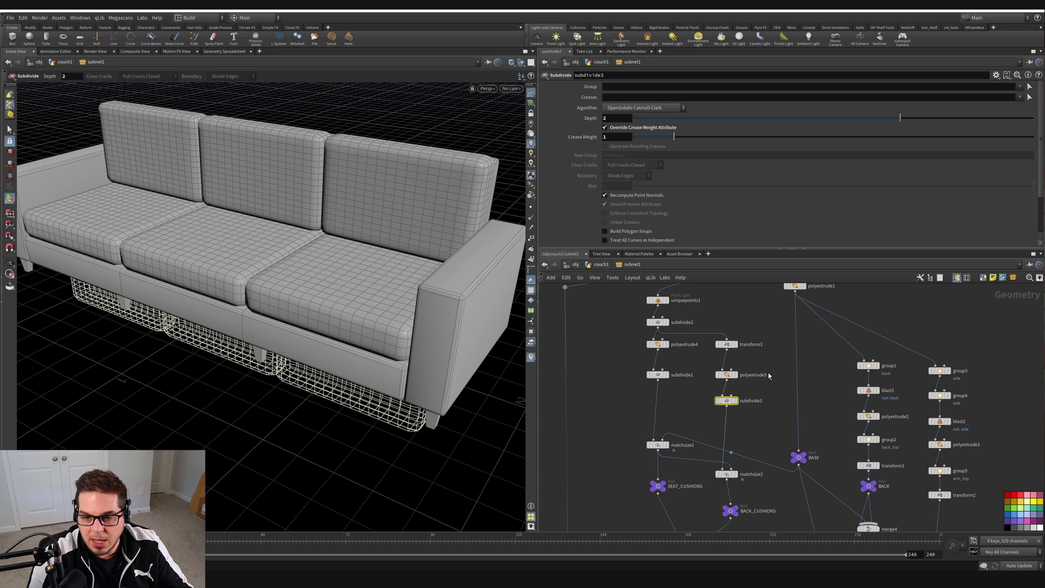
scroll(719, 388, up, 3)
drag(681, 390, 607, 355)
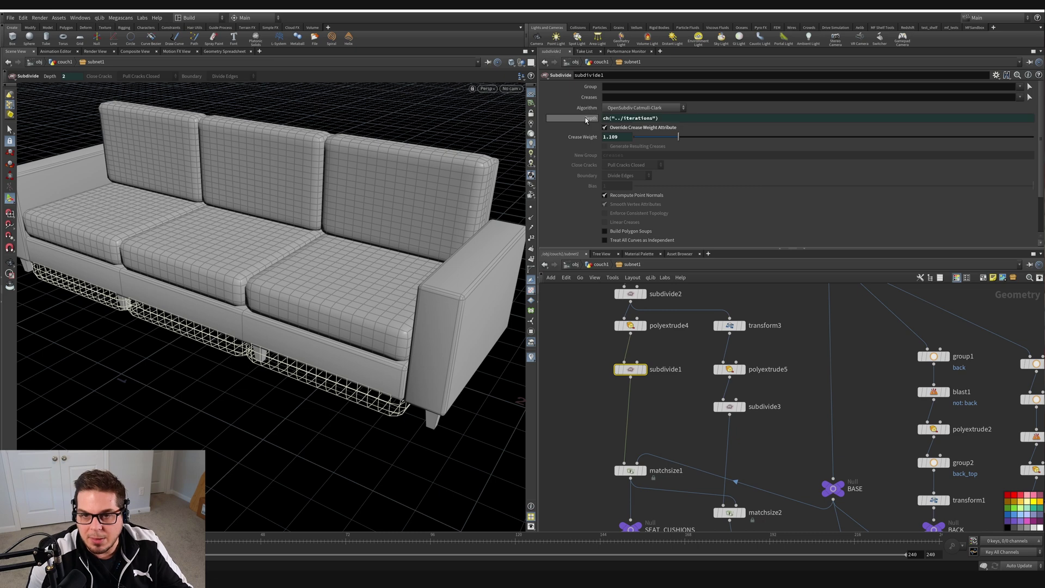
click(585, 120)
double_click(672, 117)
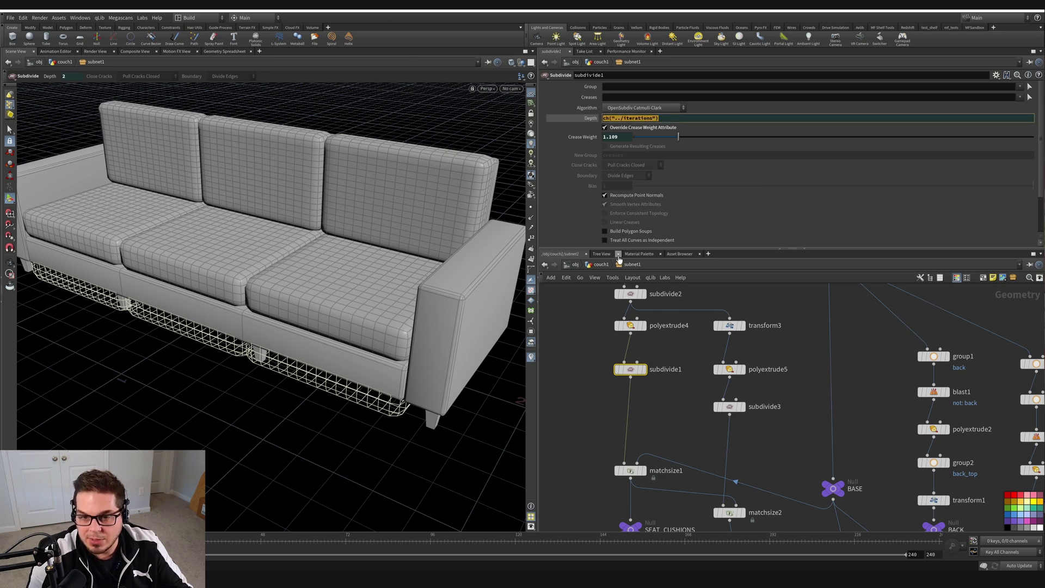
click(590, 118)
right_click(591, 122)
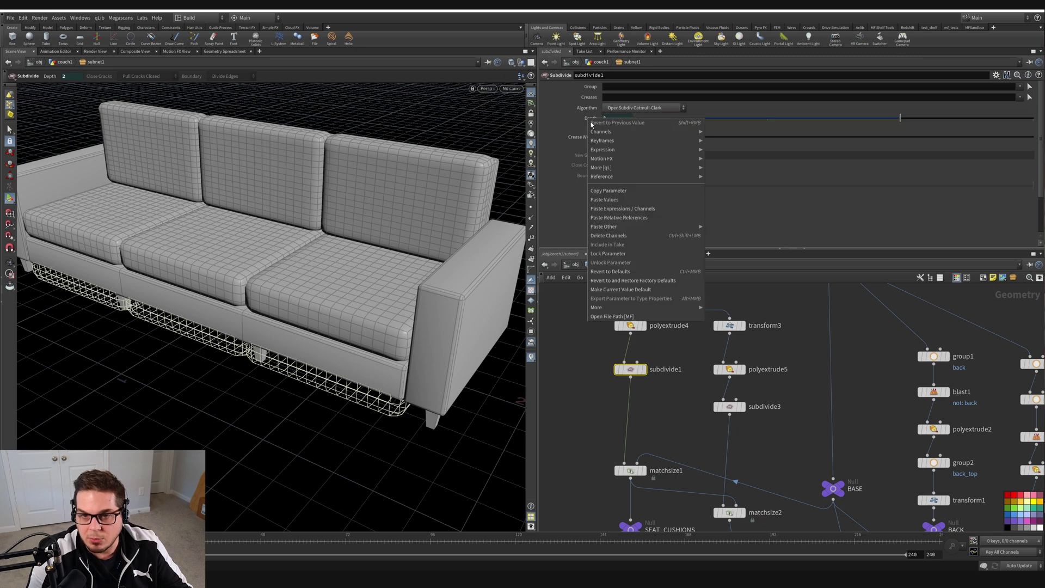
click(603, 192)
click(729, 407)
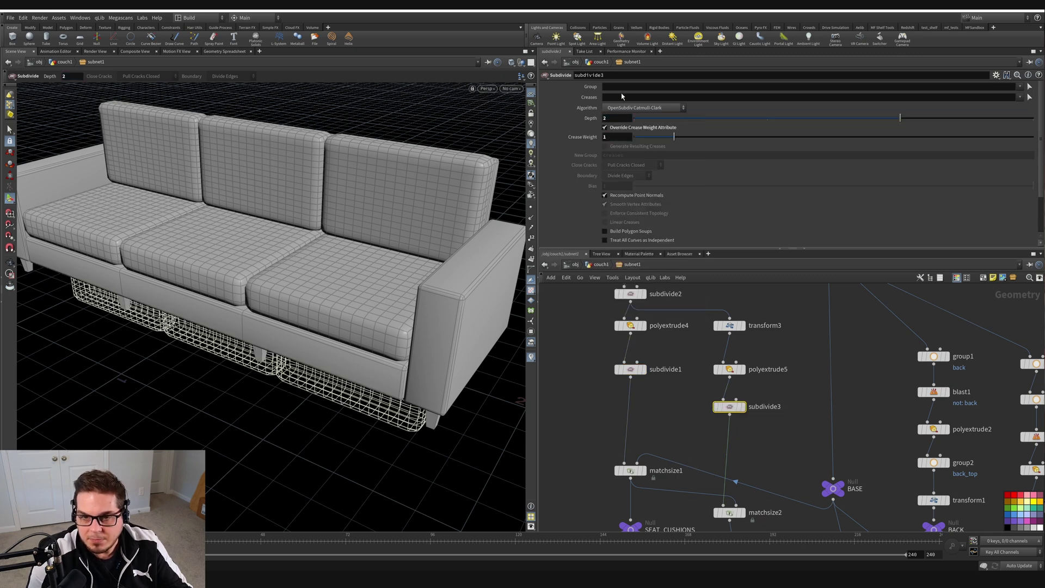
right_click(589, 119)
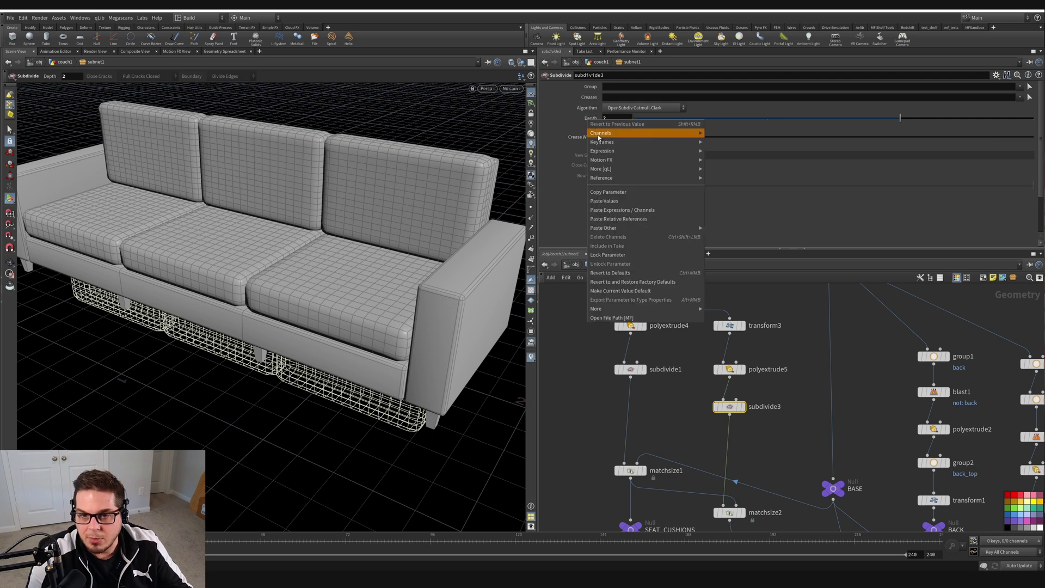
click(616, 218)
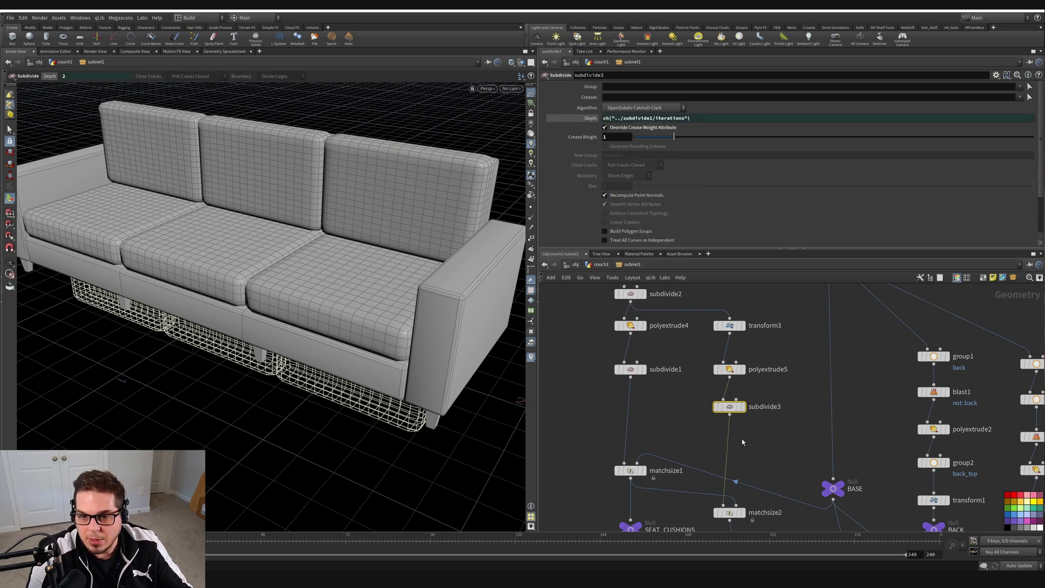
click(589, 118)
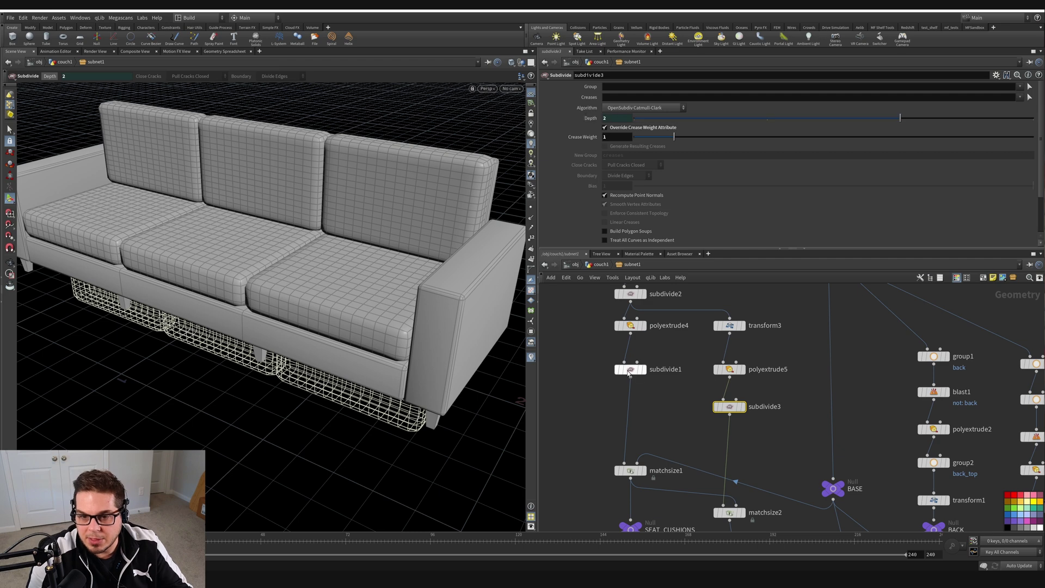
- Link subdivide3's Crease Weight to subdivide1's Crease Weight with a relative reference
click(630, 370)
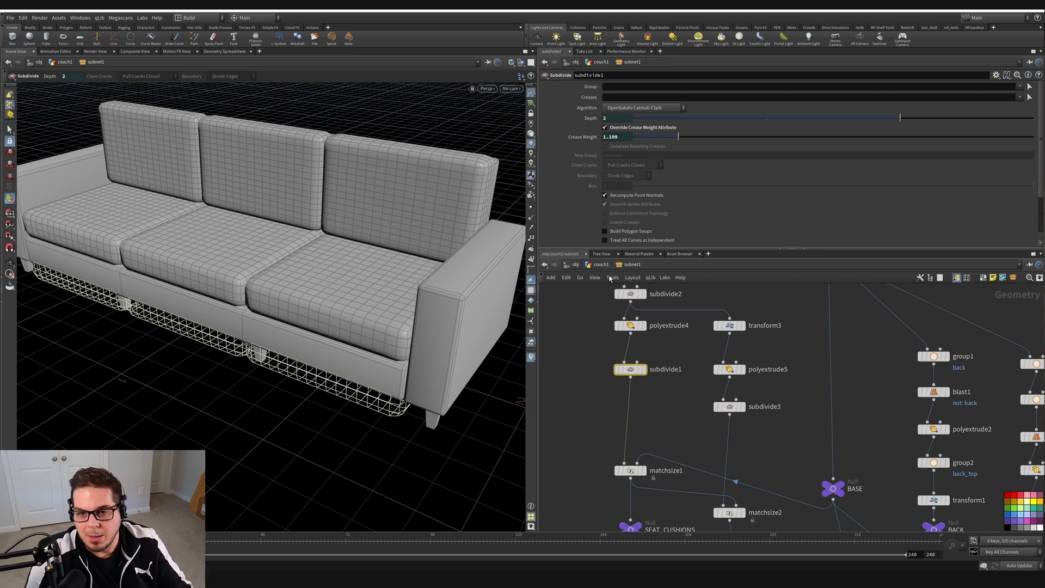
right_click(580, 137)
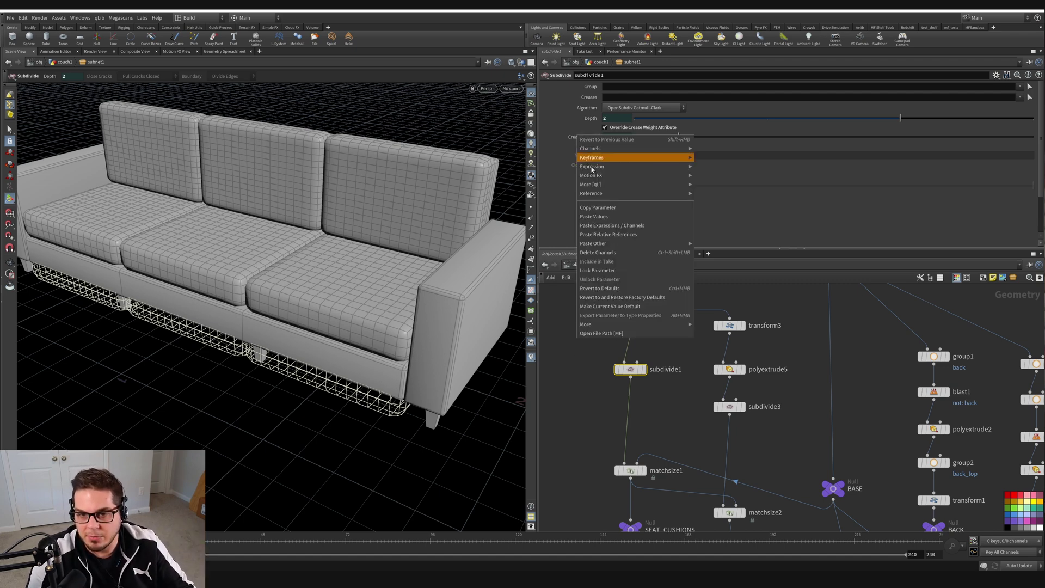
click(599, 209)
drag(687, 402, 770, 431)
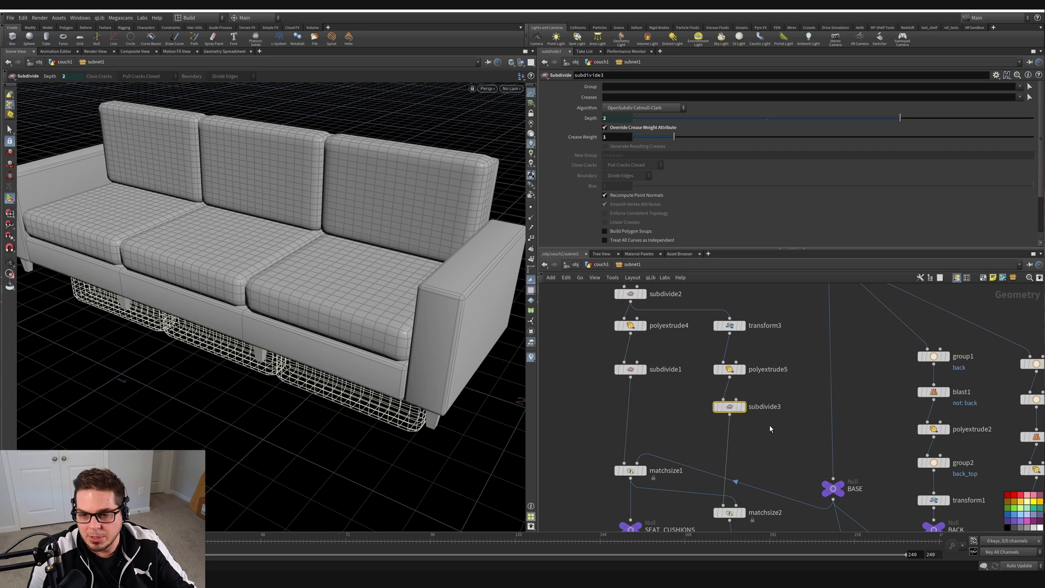
right_click(580, 136)
click(609, 242)
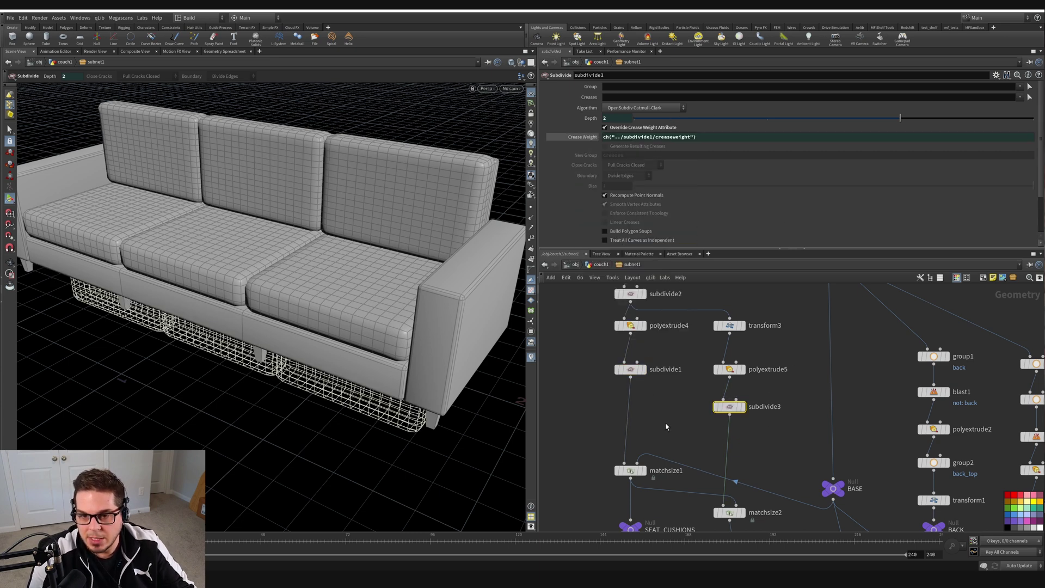
- Return to couch1 and try subnet1's cushion controls, ending with Cushion Subdivision Depth at 2 and Cushion Crease Weight at 1.257
click(694, 325)
click(599, 265)
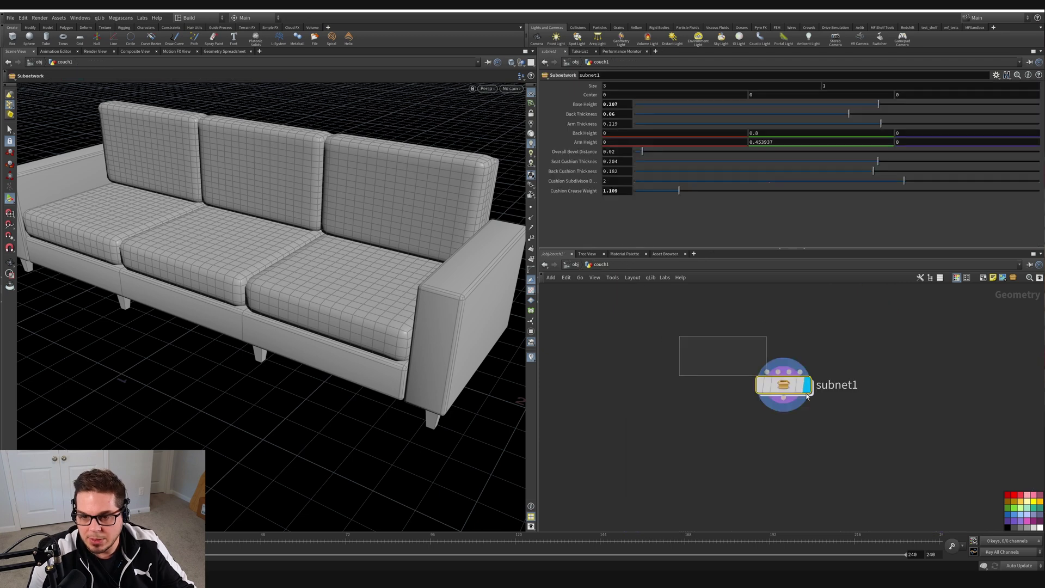
mouse_move(669, 193)
mouse_down()
mouse_move(653, 196)
mouse_move(686, 200)
mouse_up()
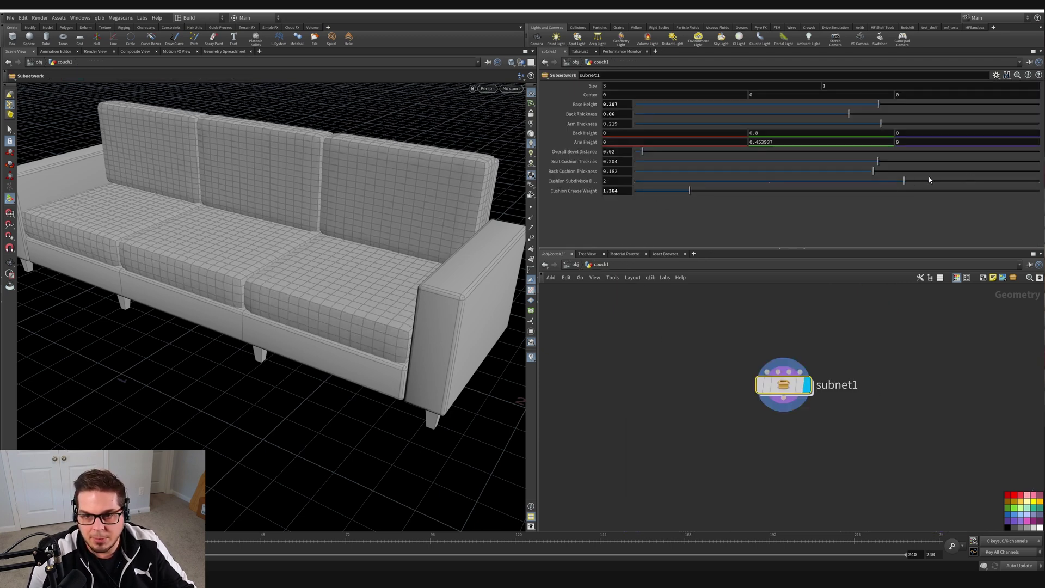
drag(913, 183, 1023, 181)
mouse_move(690, 193)
mouse_down()
mouse_move(746, 191)
mouse_move(671, 201)
mouse_move(718, 202)
mouse_up()
drag(914, 181, 904, 181)
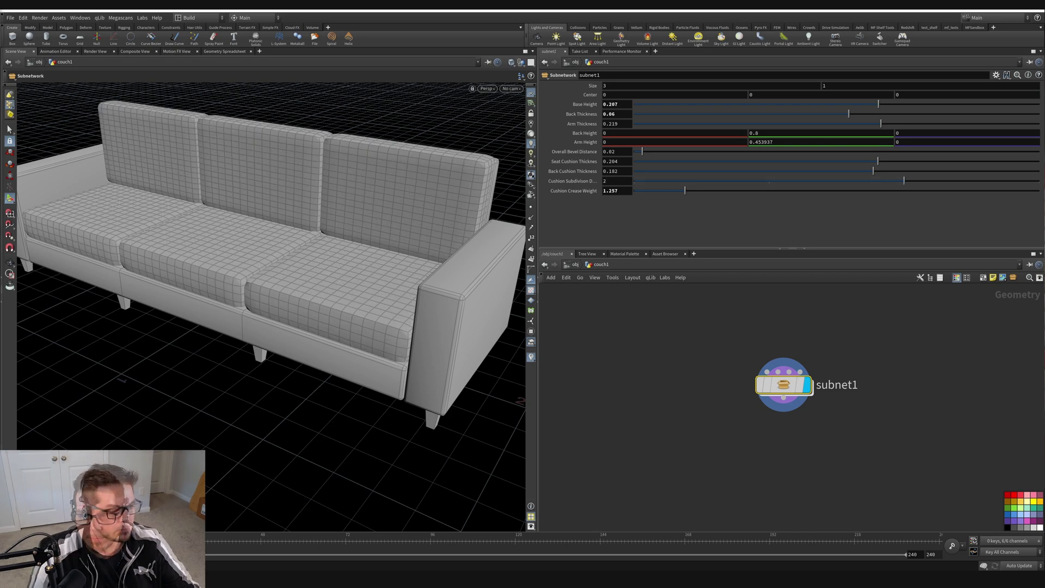
- Inspect the couch feet from a low angle and find their node chain inside subnet1
alt+drag(489, 343, 490, 305)
alt+middle_drag(450, 389, 456, 344)
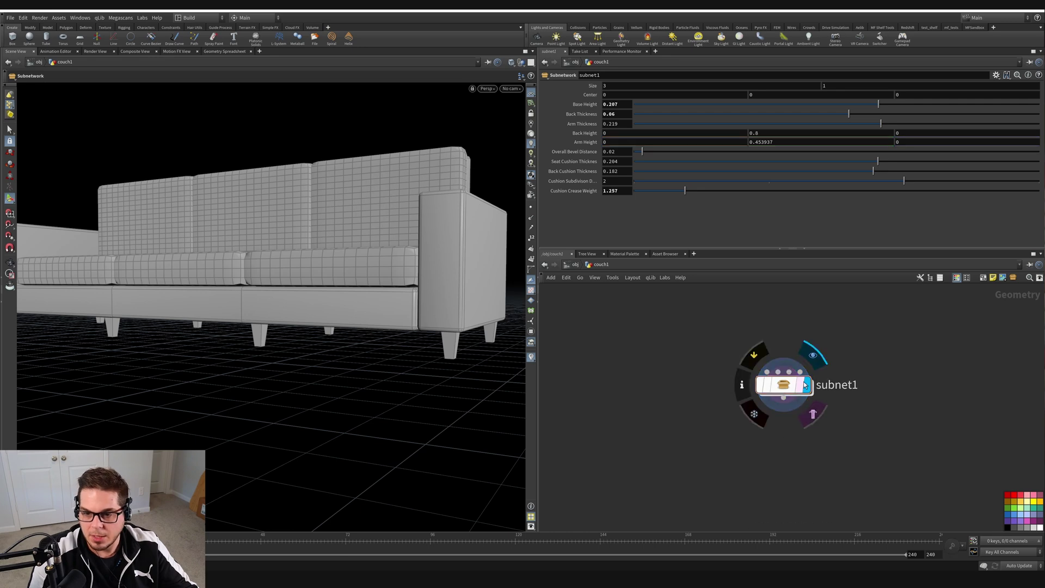
double_click(784, 387)
scroll(774, 428, down, 6)
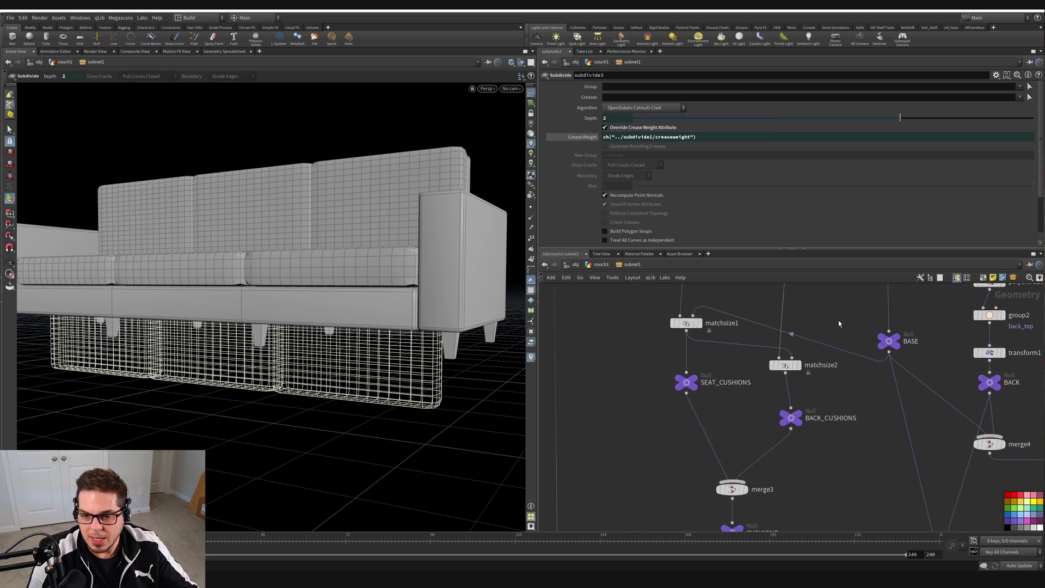
middle_drag(649, 487, 653, 464)
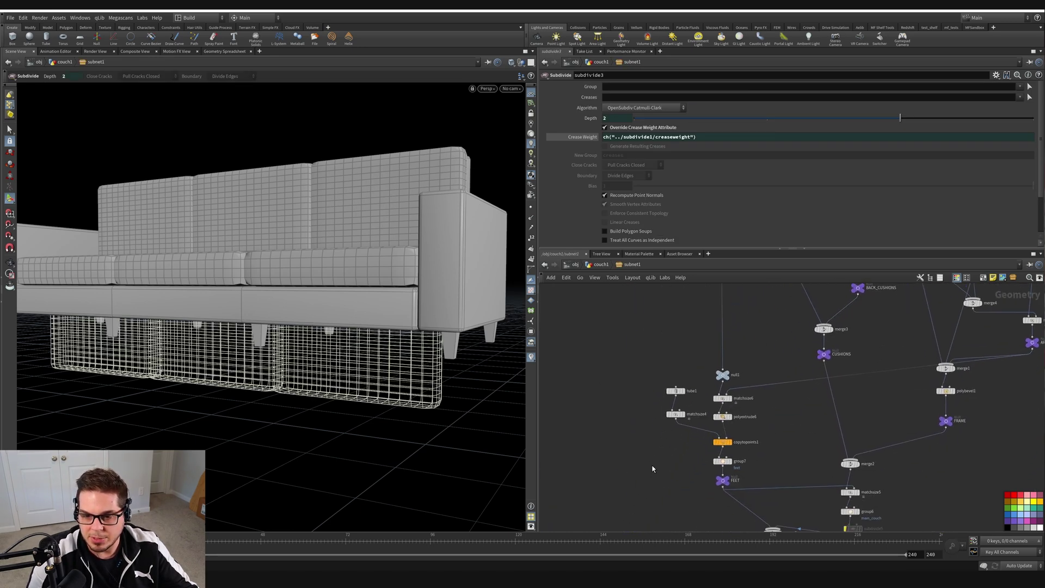
click(635, 424)
key(u)
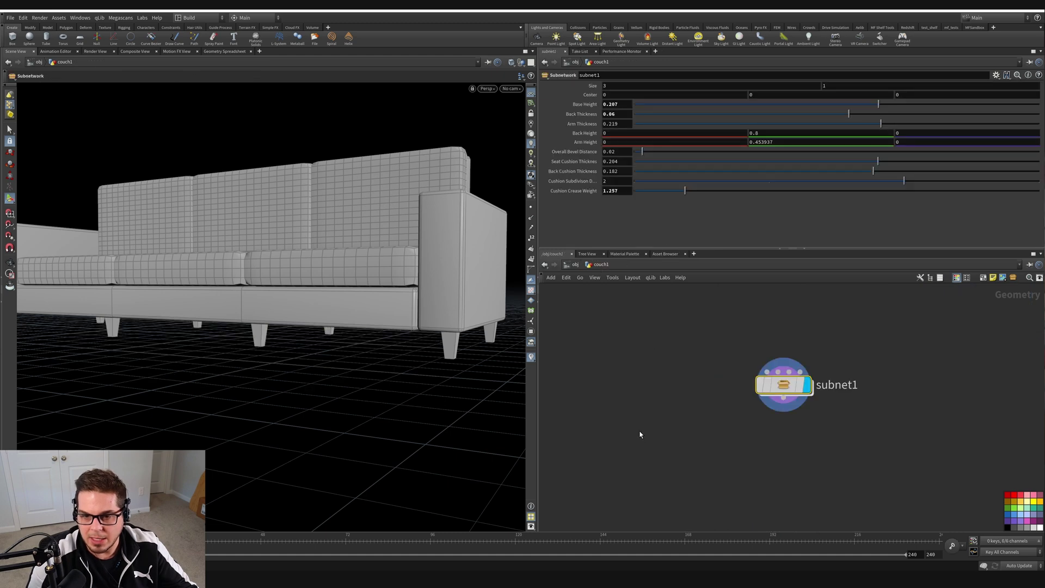
- Open subnet1's parameter interface editor and select the feet's tube1 node inside the subnetwork
click(996, 74)
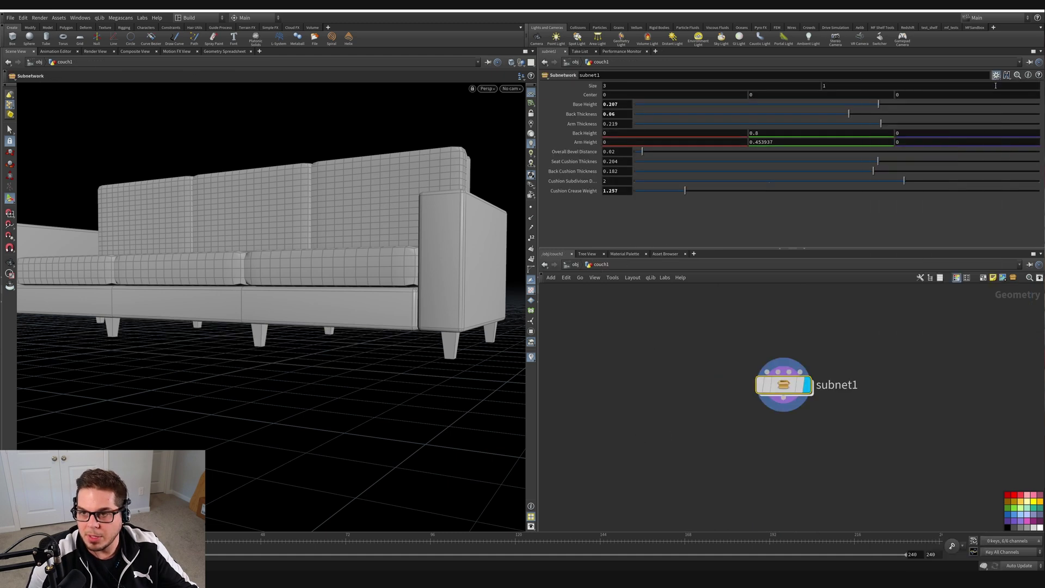
click(936, 84)
drag(438, 246, 420, 152)
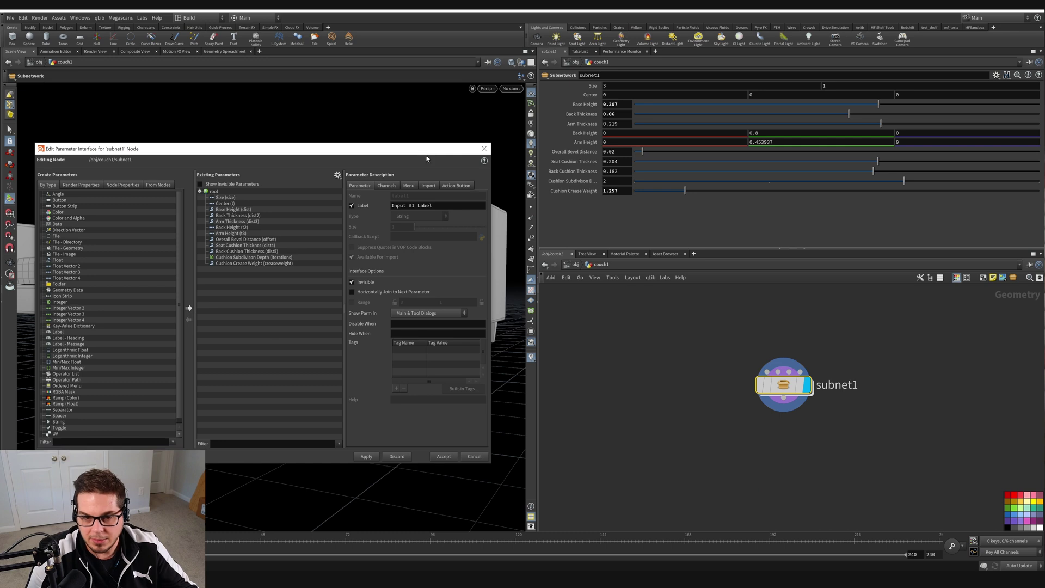
double_click(787, 387)
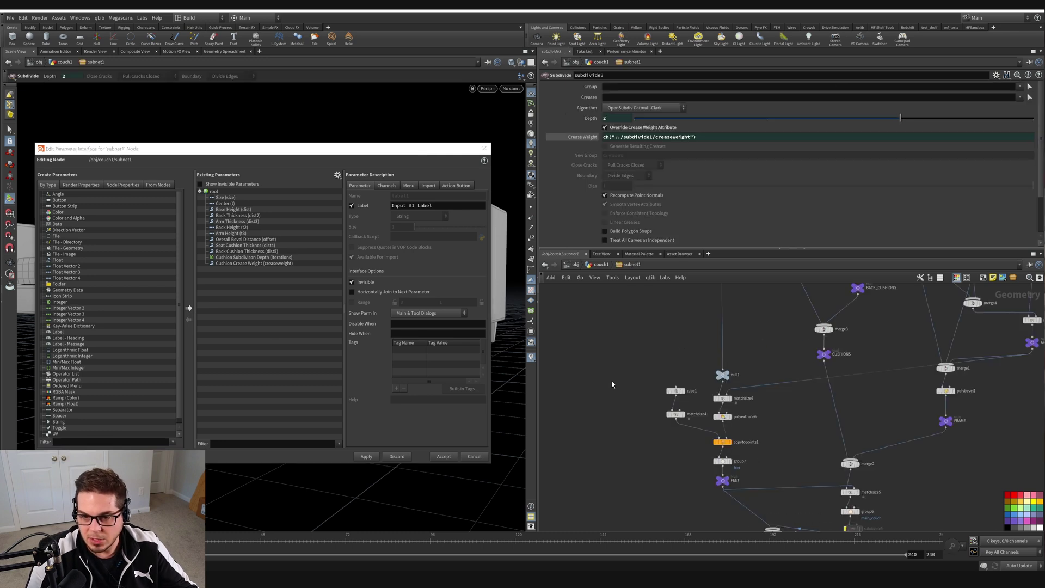
click(676, 390)
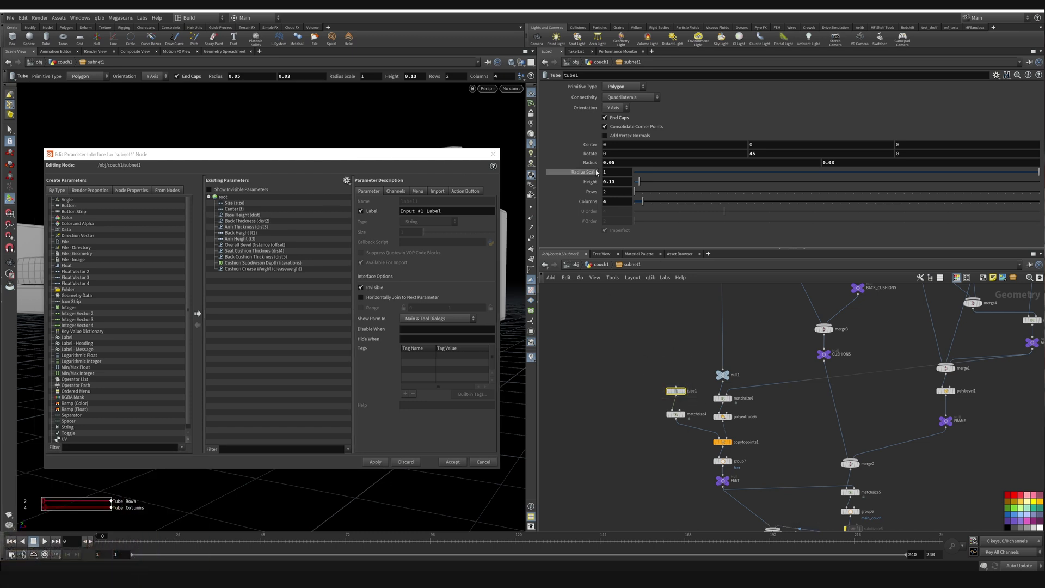
- Add tube1's Rotate, Radius, Radius Scale, Height, Rows and Columns parameters to the subnet interface and apply the changes
drag(588, 156, 297, 305)
drag(600, 165, 277, 289)
drag(583, 172, 224, 197)
drag(393, 314, 288, 341)
drag(590, 192, 269, 390)
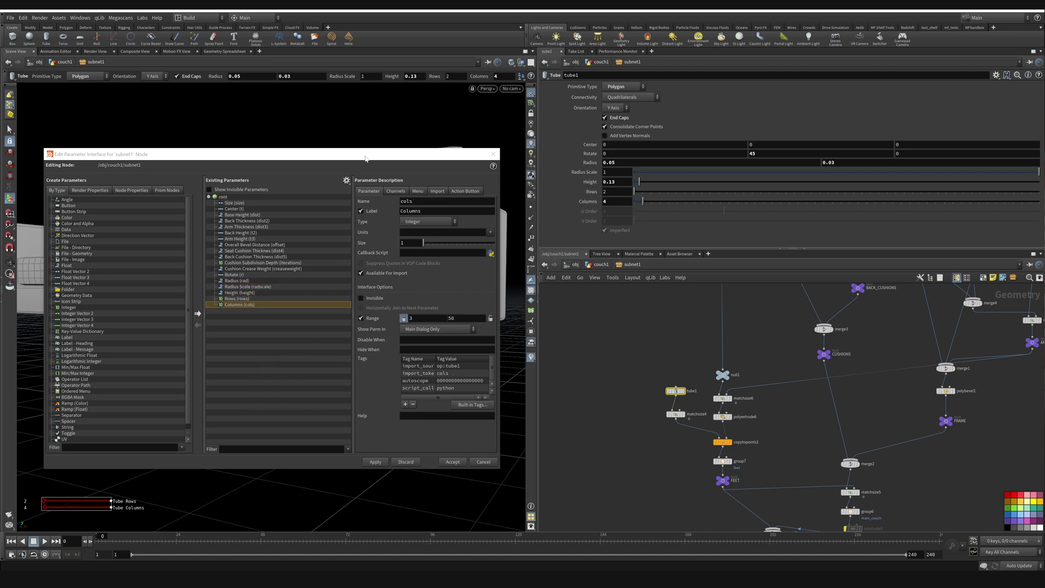
drag(365, 159, 411, 161)
click(420, 463)
drag(327, 156, 270, 421)
- Return to couch1 and test the new feet controls, setting the Y Rotate to 5.5 and the second Radius value to 0
click(598, 264)
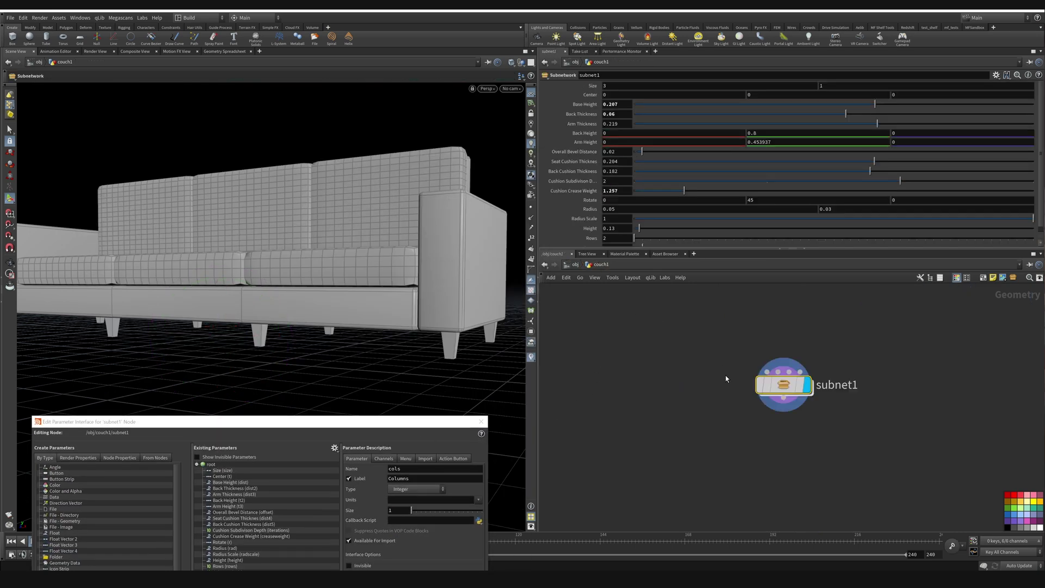
scroll(591, 214, down, 1)
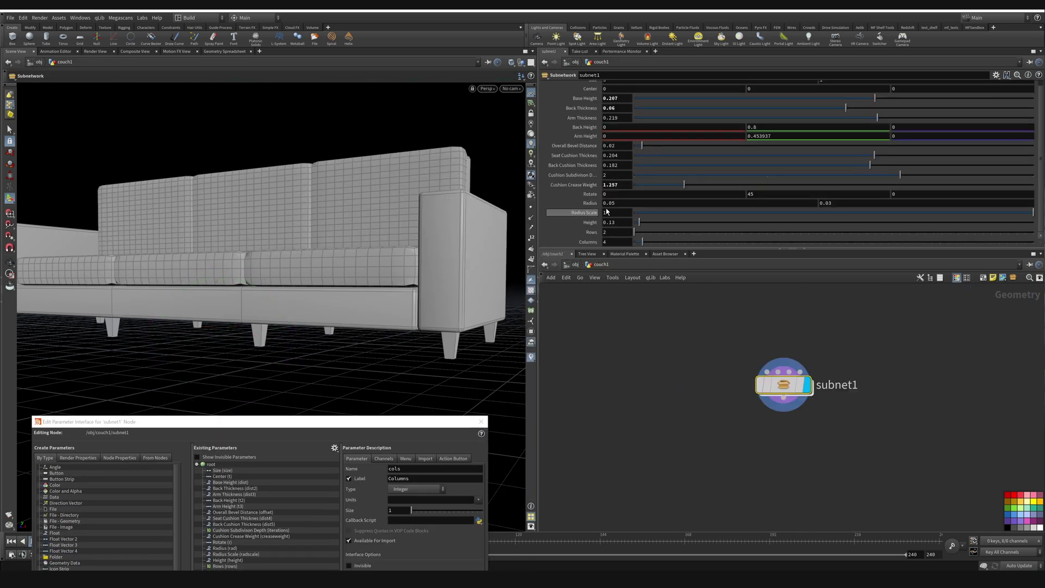
middle_drag(786, 194, 555, 204)
mouse_move(634, 202)
middle_down()
mouse_move(635, 214)
mouse_move(677, 218)
mouse_move(633, 218)
middle_up()
middle_drag(826, 203, 624, 218)
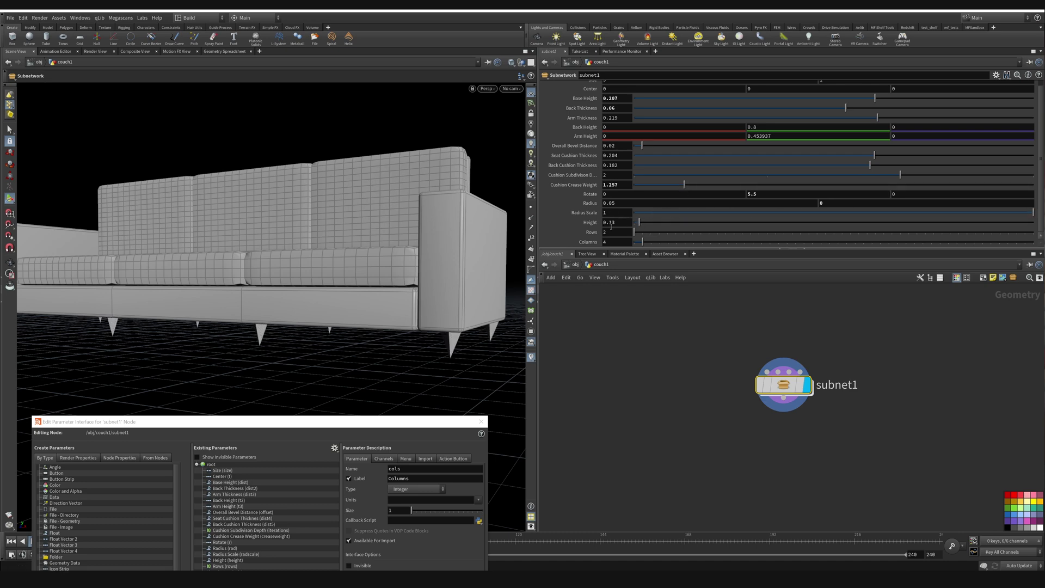
- Set the feet's Height to 0.354 and the second Radius value to 0.03
drag(638, 222, 648, 224)
mouse_move(834, 202)
middle_down()
mouse_move(871, 218)
mouse_move(843, 227)
mouse_move(894, 221)
mouse_move(829, 203)
middle_up()
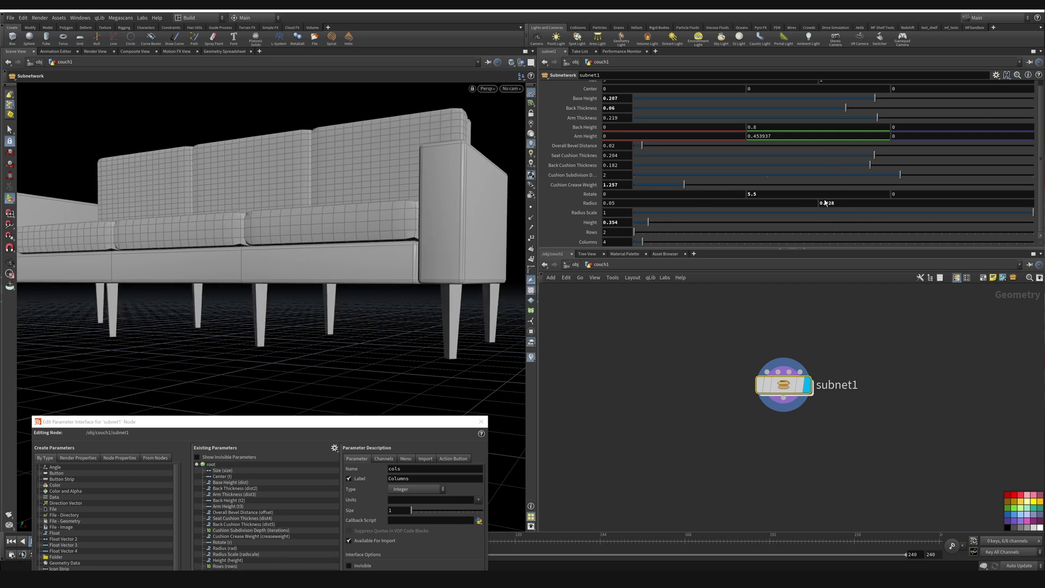
double_click(832, 203)
text(.03)
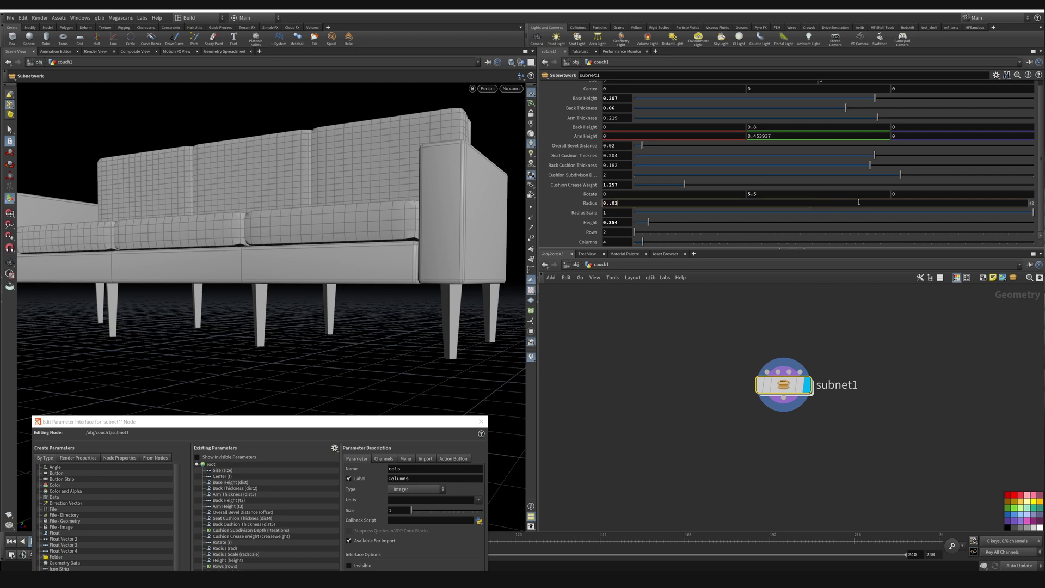
key(Return)
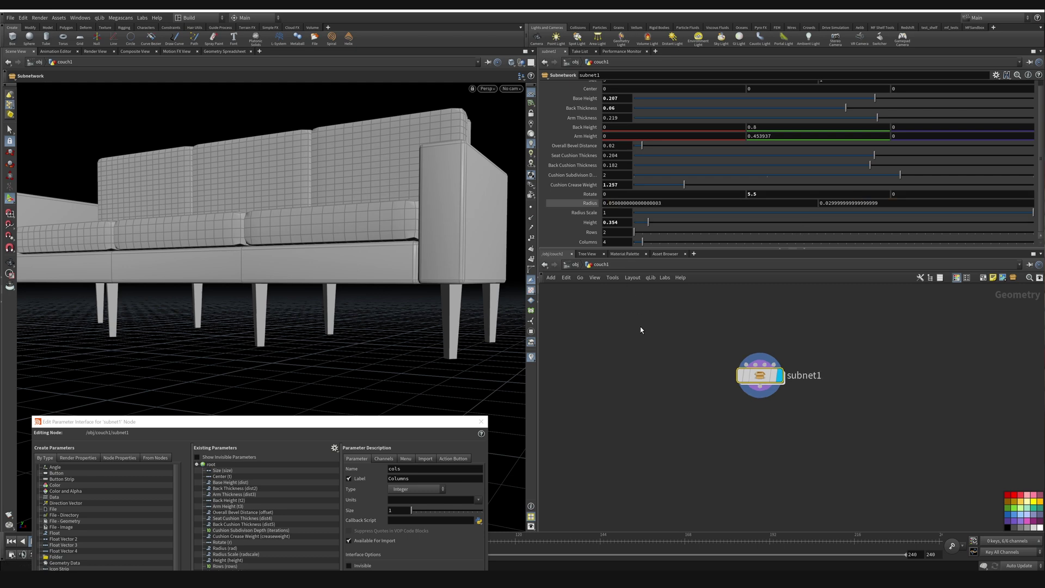
- Try 13 Columns on the feet and set their Y Rotate to 45
drag(648, 241, 722, 242)
alt+drag(374, 249, 398, 257)
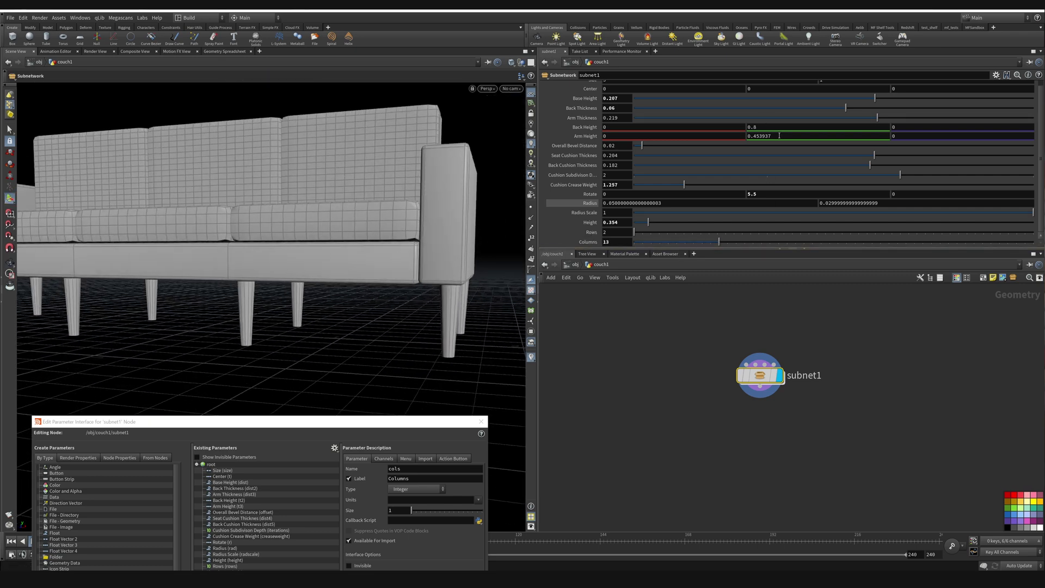
scroll(771, 131, up, 1)
double_click(766, 200)
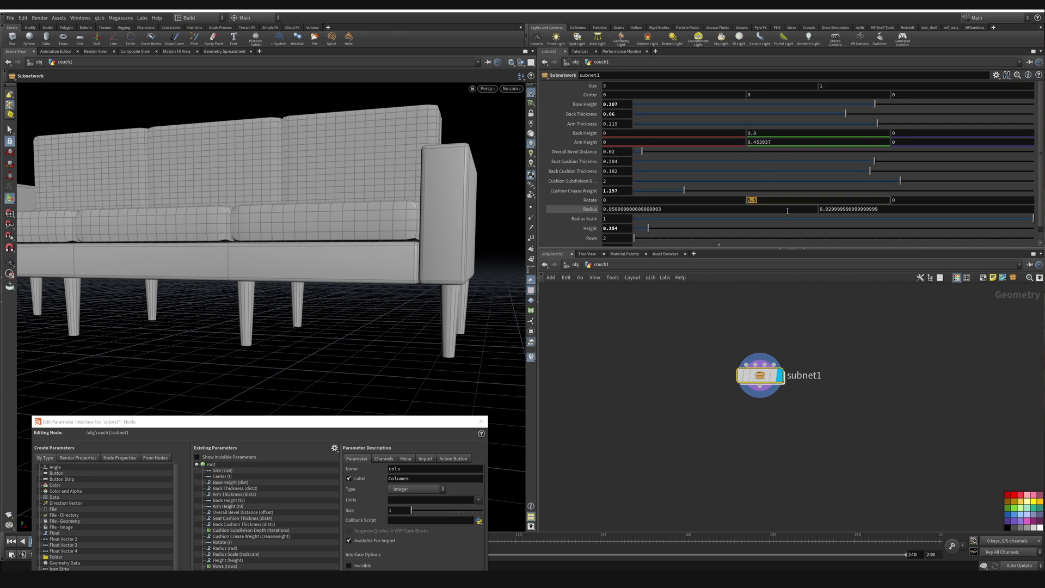
text(45)
key(Return)
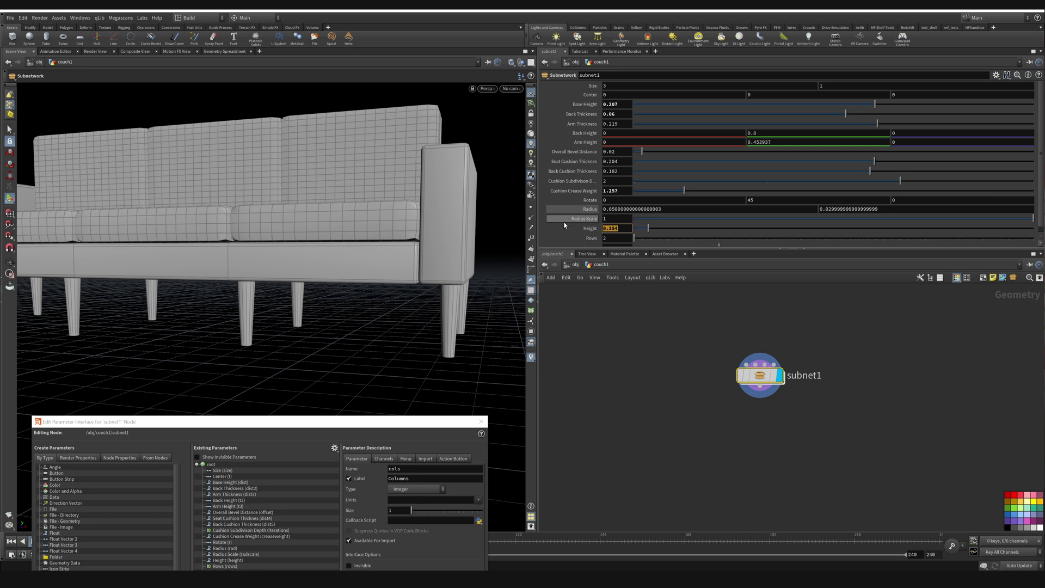
- Set the feet's Height to 0.1 and Columns to 4
drag(648, 228, 635, 227)
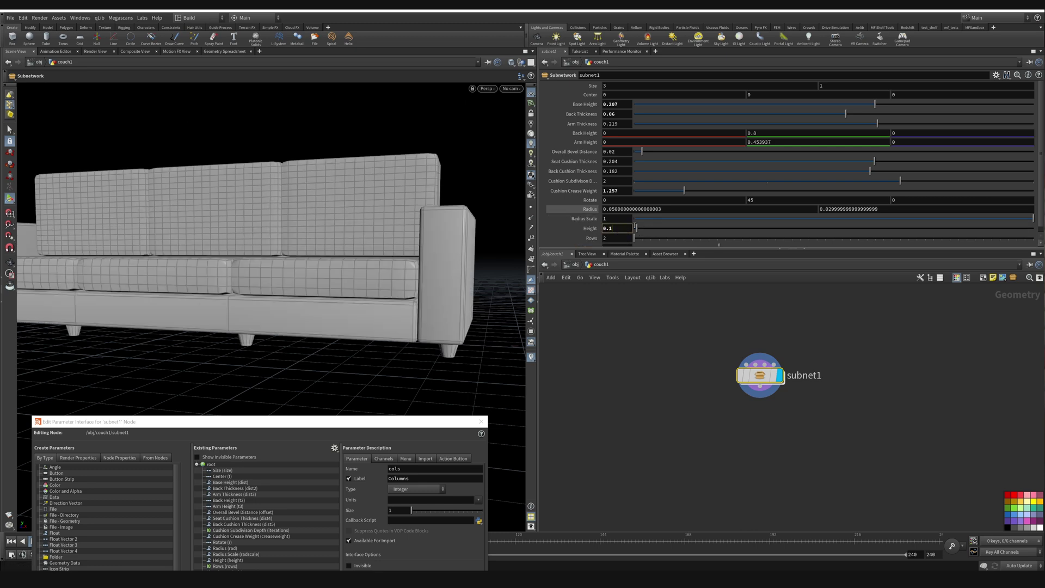
key(Return)
scroll(623, 200, down, 1)
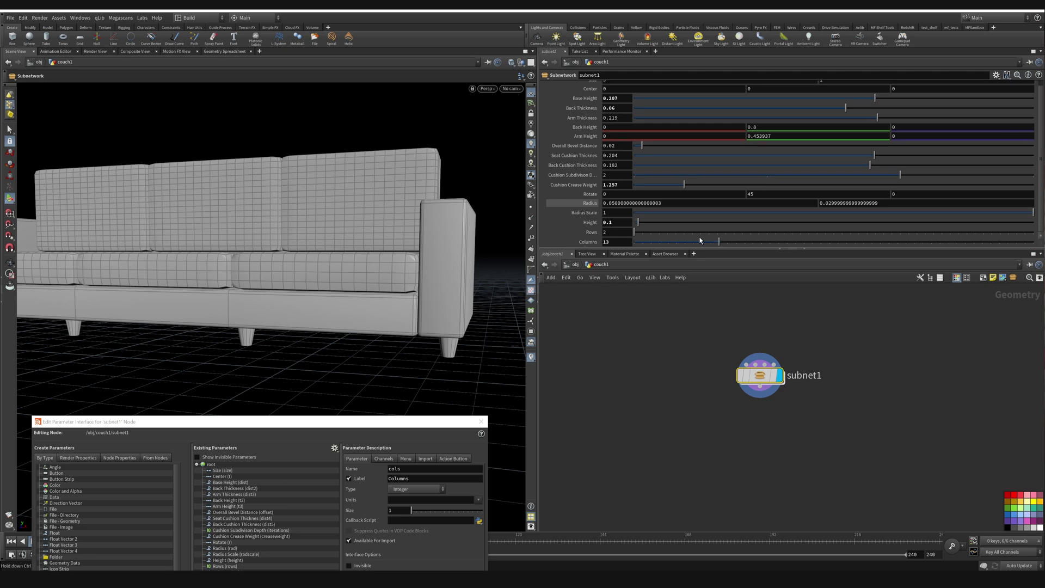
drag(658, 245, 646, 247)
key(Escape)
drag(322, 292, 263, 303)
right_drag(263, 303, 322, 264)
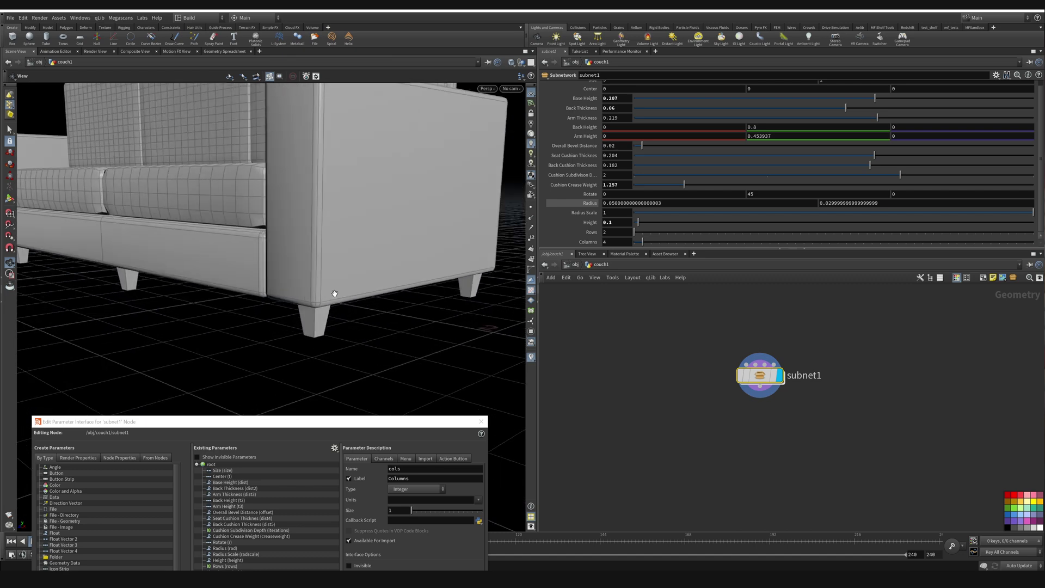
middle_drag(322, 263, 356, 322)
right_drag(356, 322, 308, 268)
drag(308, 269, 404, 287)
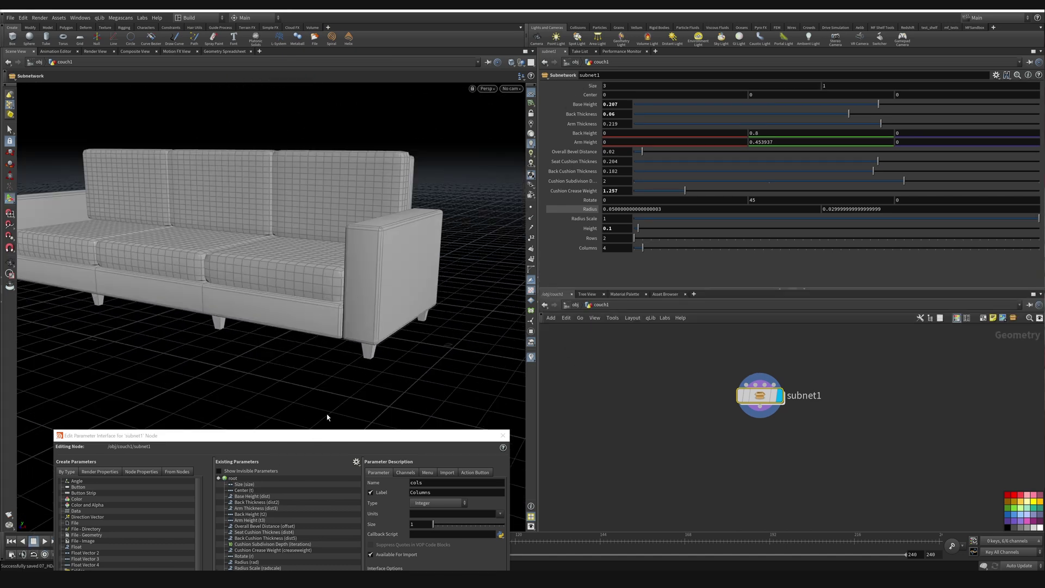
- Add a folder labelled Back at the end of subnet1's existing parameters
drag(350, 439, 341, 197)
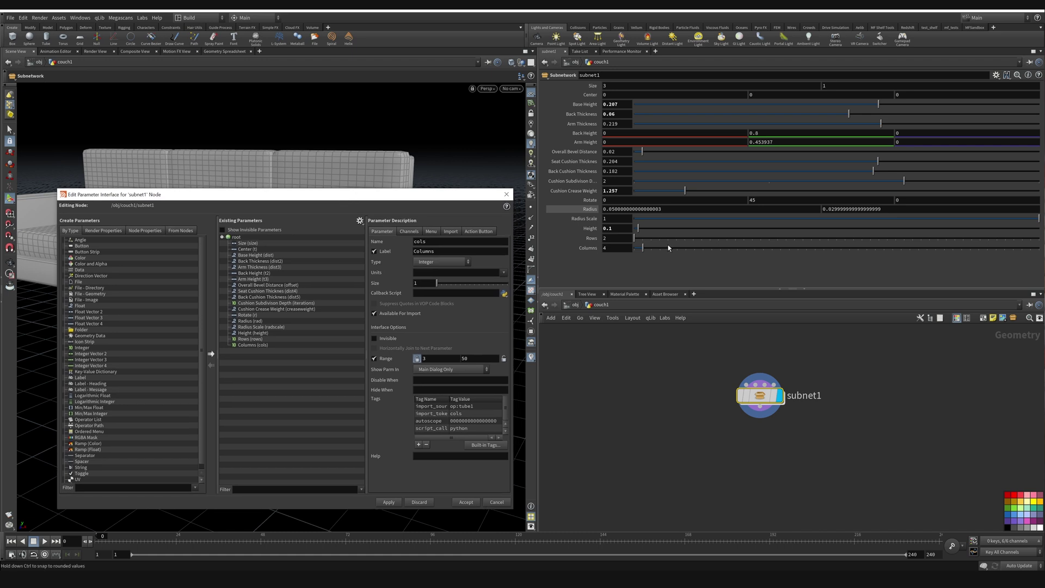
click(84, 330)
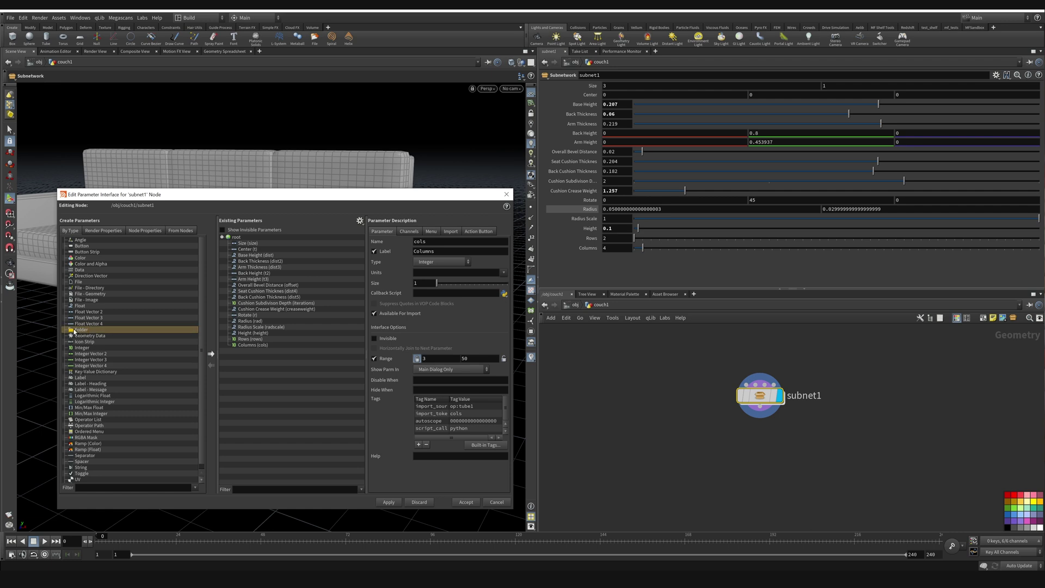
drag(74, 330, 260, 388)
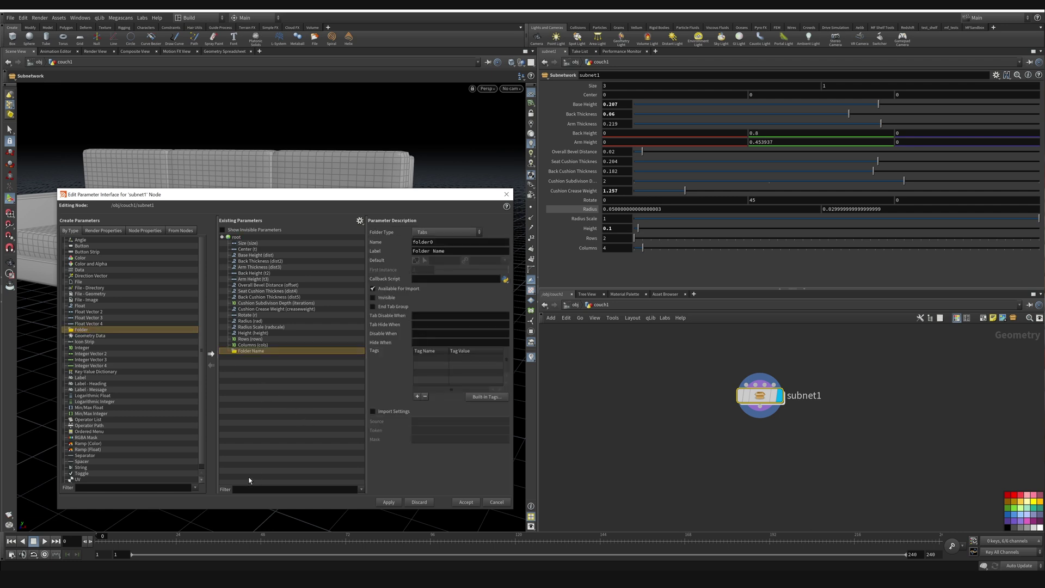
double_click(257, 351)
text(BAc)
key(Return)
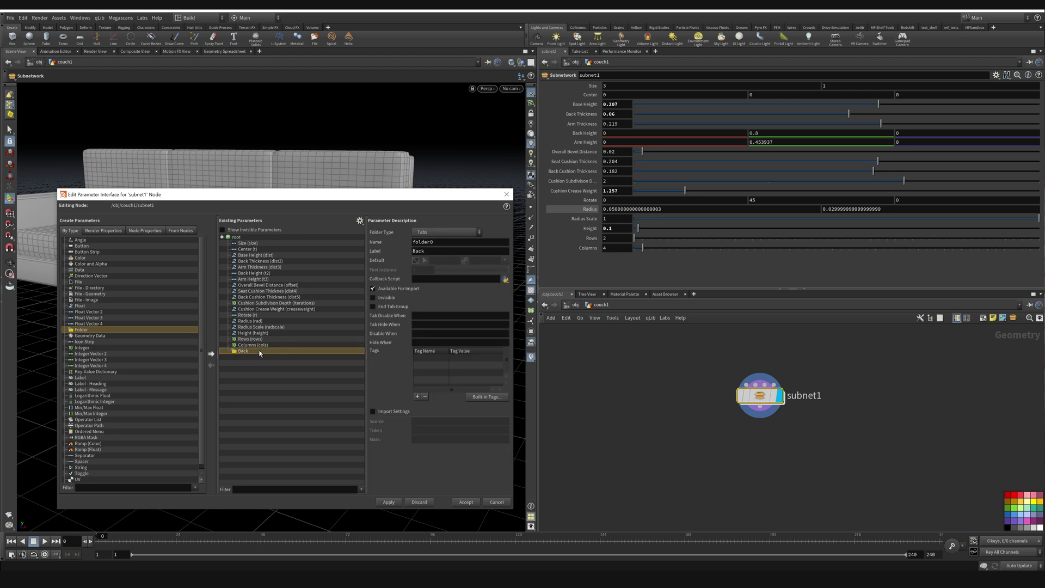
- Move the Back Thickness and Back Height parameters into the Back folder and apply the changes
click(259, 262)
ctrl+click(265, 273)
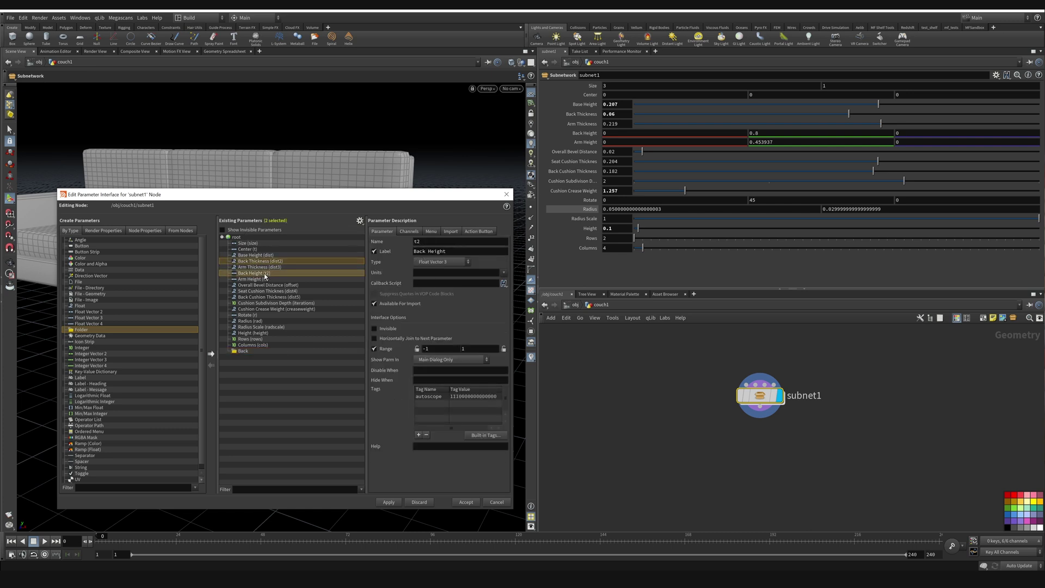
drag(262, 275, 245, 352)
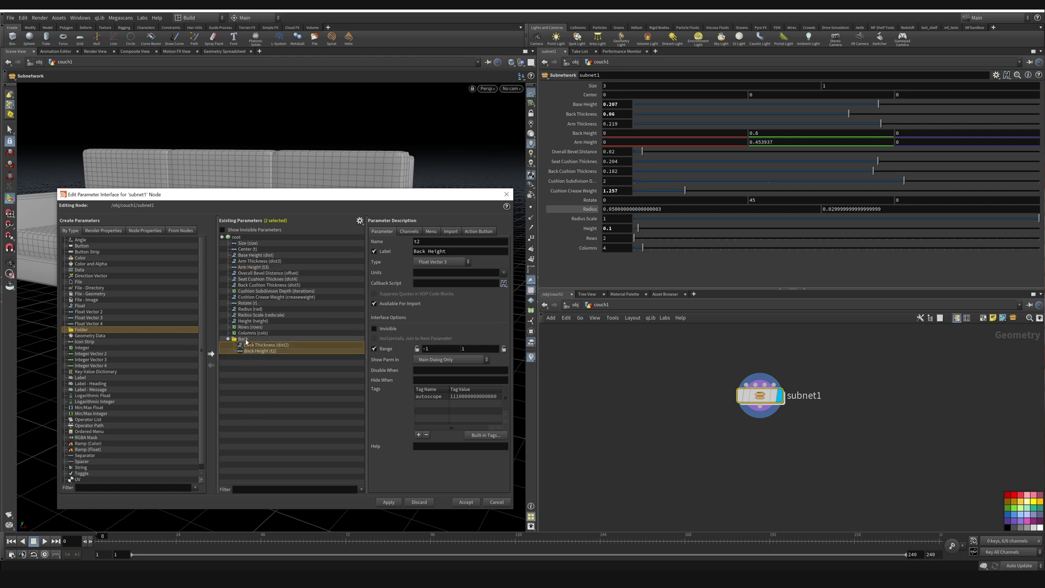
click(389, 501)
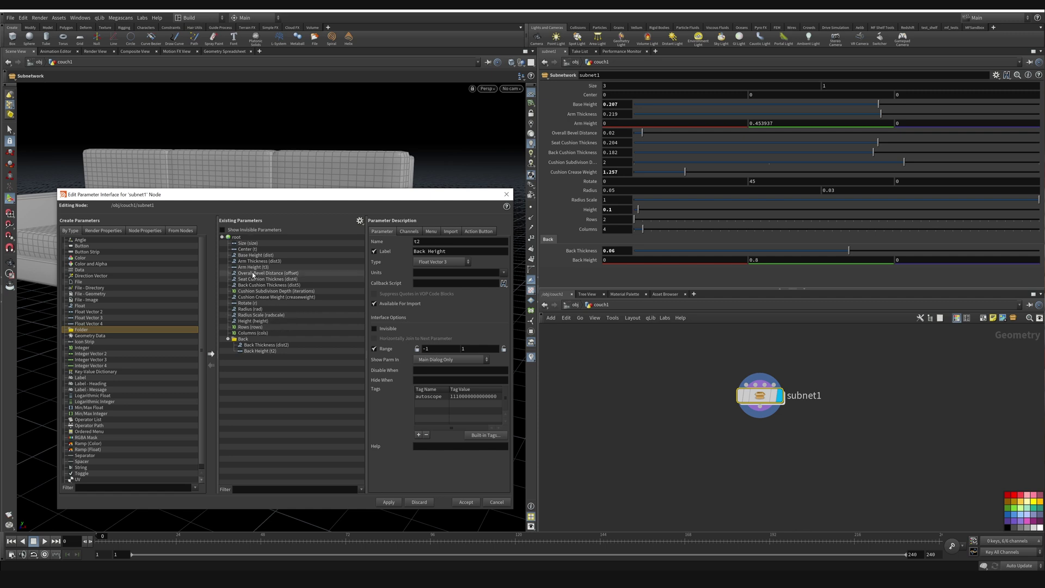
- Add a folder labelled Arms containing Arm Thickness and Arm Height, and apply the changes
drag(255, 385, 256, 385)
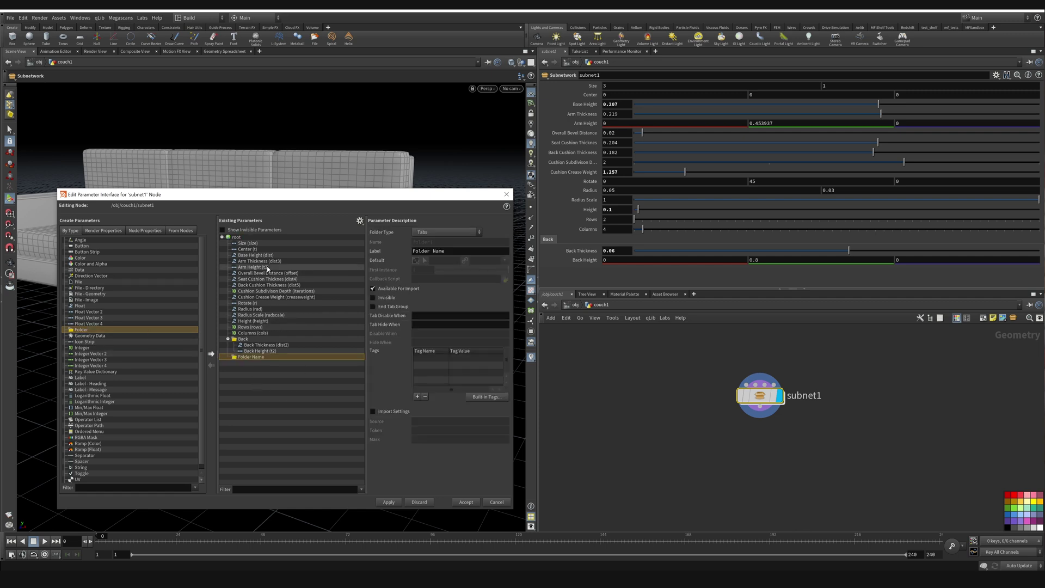
click(262, 263)
shift+click(263, 267)
drag(262, 266, 252, 359)
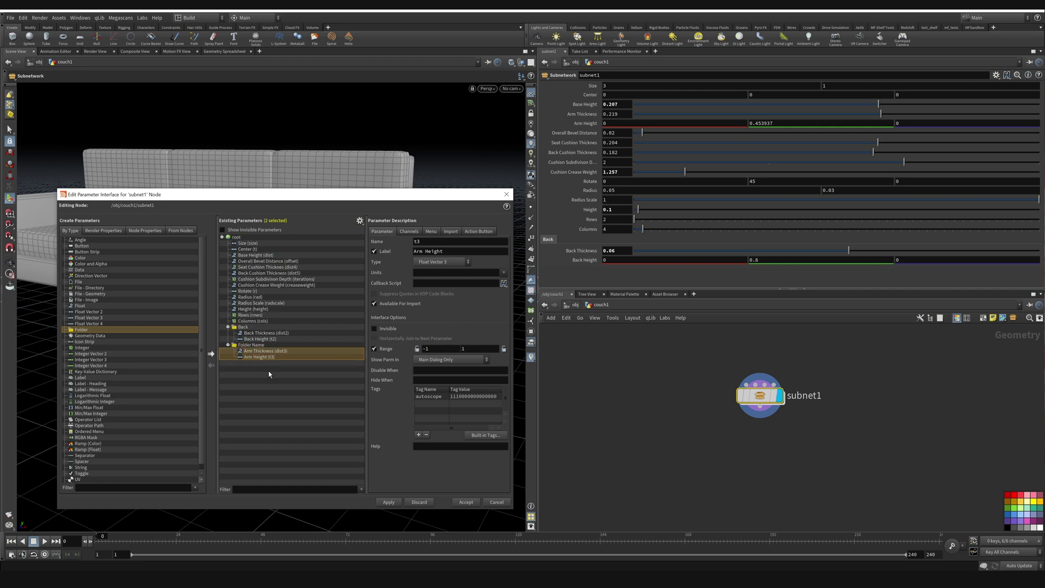
click(256, 345)
text(Arms)
key(Return)
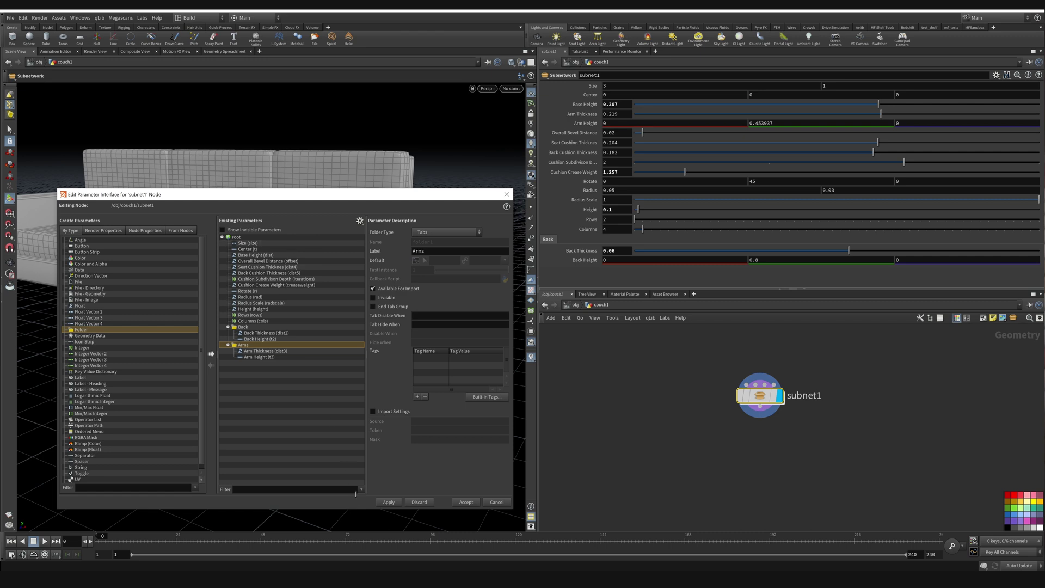
click(389, 502)
- Compare the contents of the Back and Arms folder tabs in subnet1's parameters
click(569, 221)
click(550, 220)
click(567, 221)
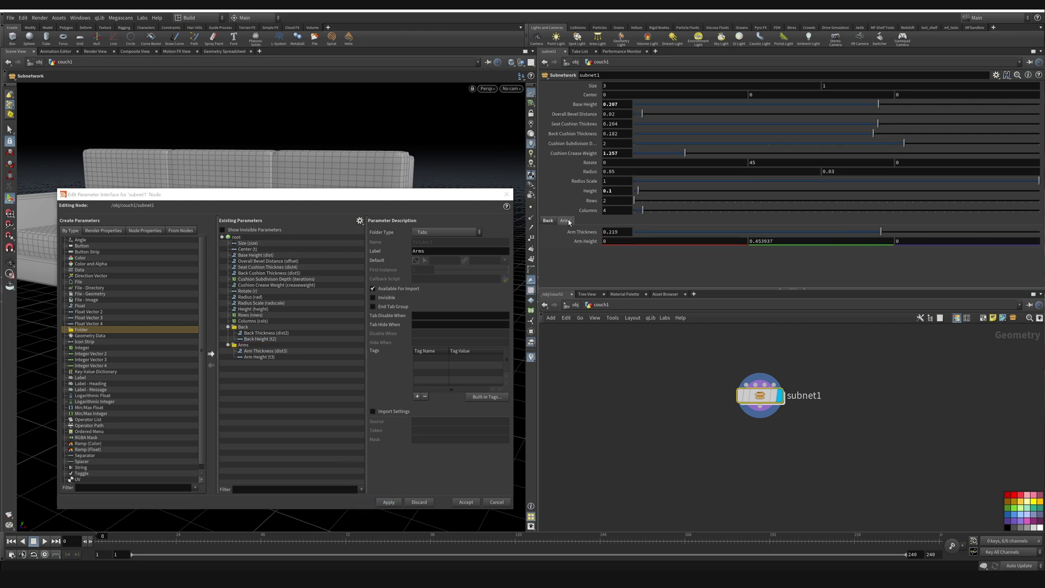
click(550, 220)
click(567, 221)
click(549, 221)
click(568, 222)
click(547, 222)
- Change the folder type of both the Back and Arms folders to Simple and apply the changes
click(252, 327)
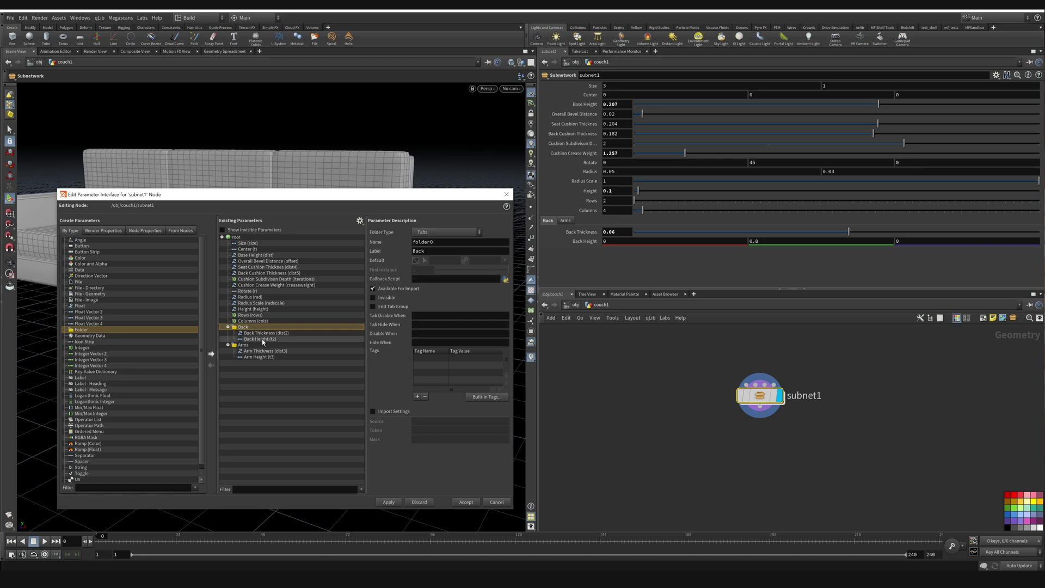
ctrl+click(257, 345)
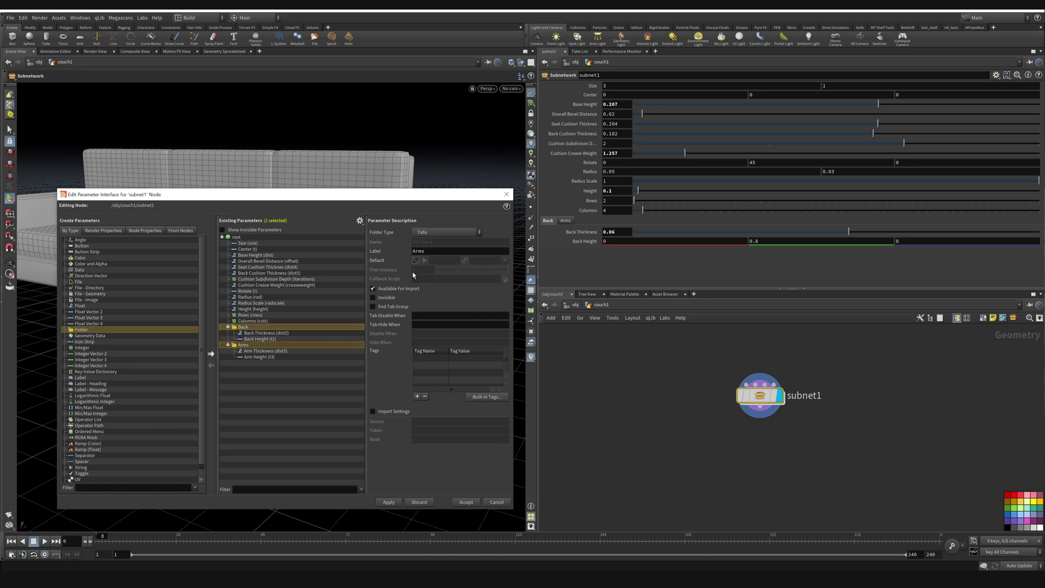
click(426, 233)
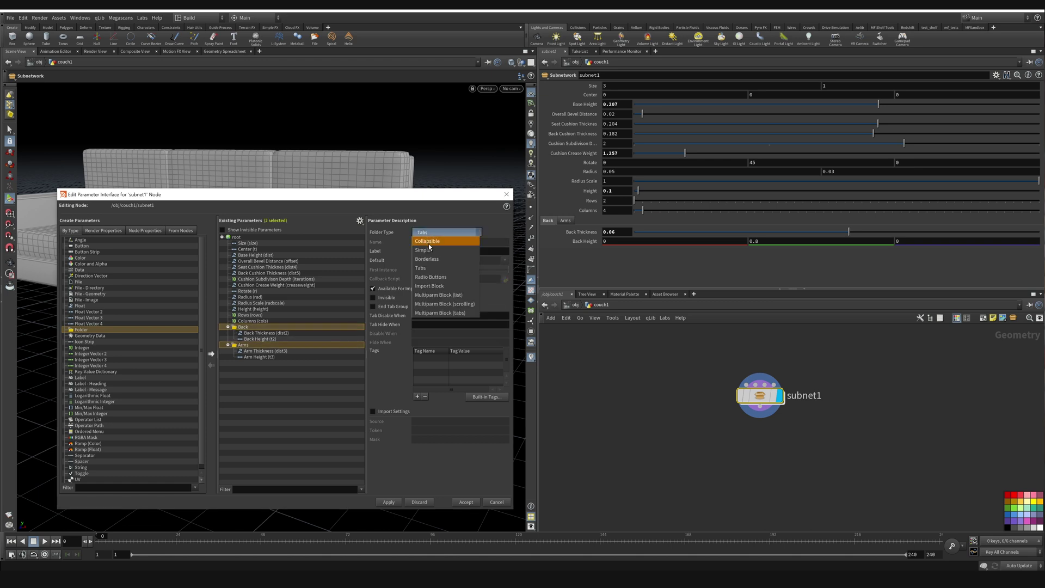
click(430, 250)
click(389, 502)
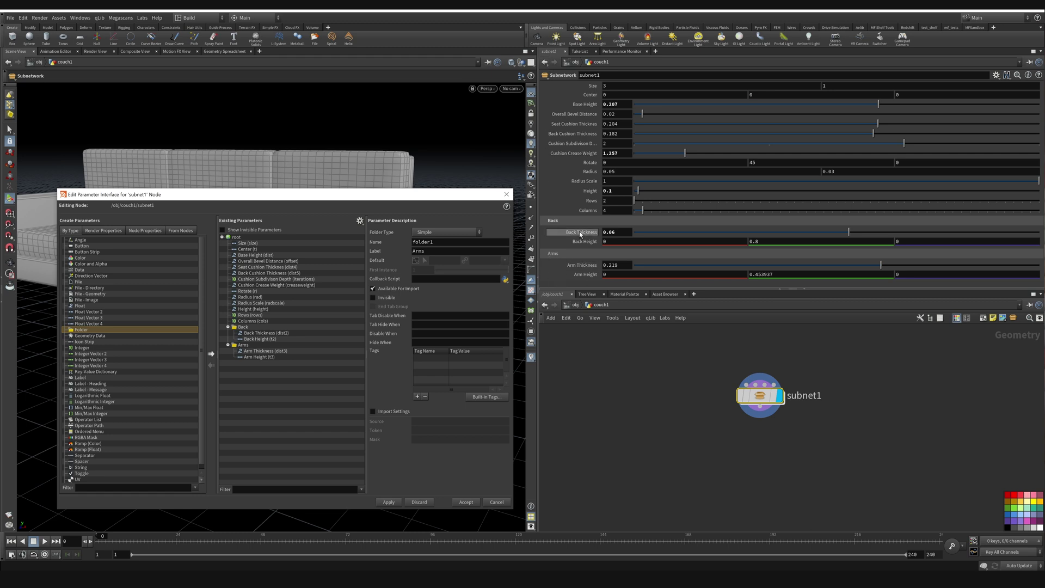
- Add another folder of type Simple after Arms and label it Feet
drag(81, 330, 289, 415)
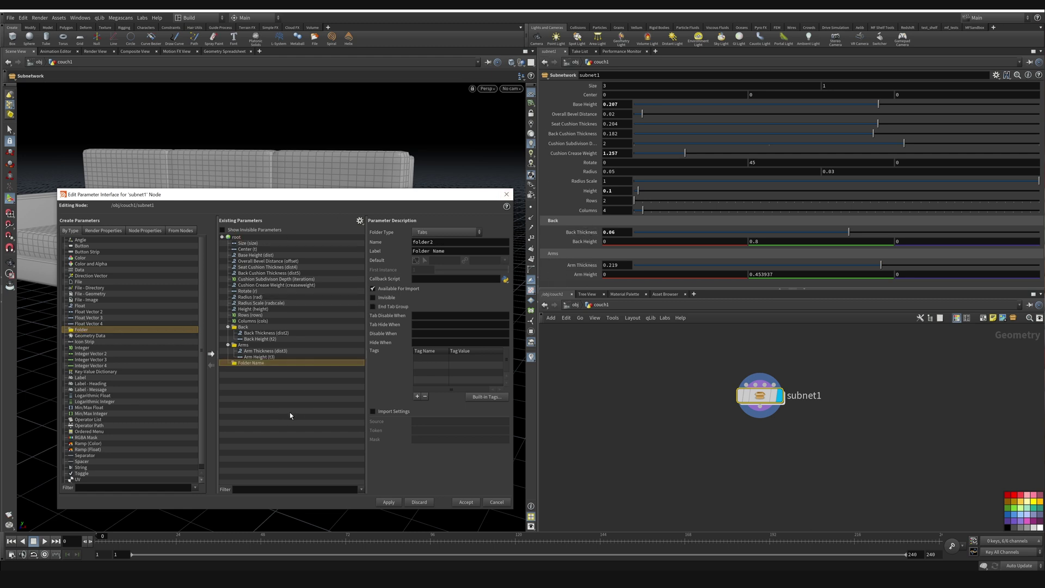
click(448, 234)
click(434, 252)
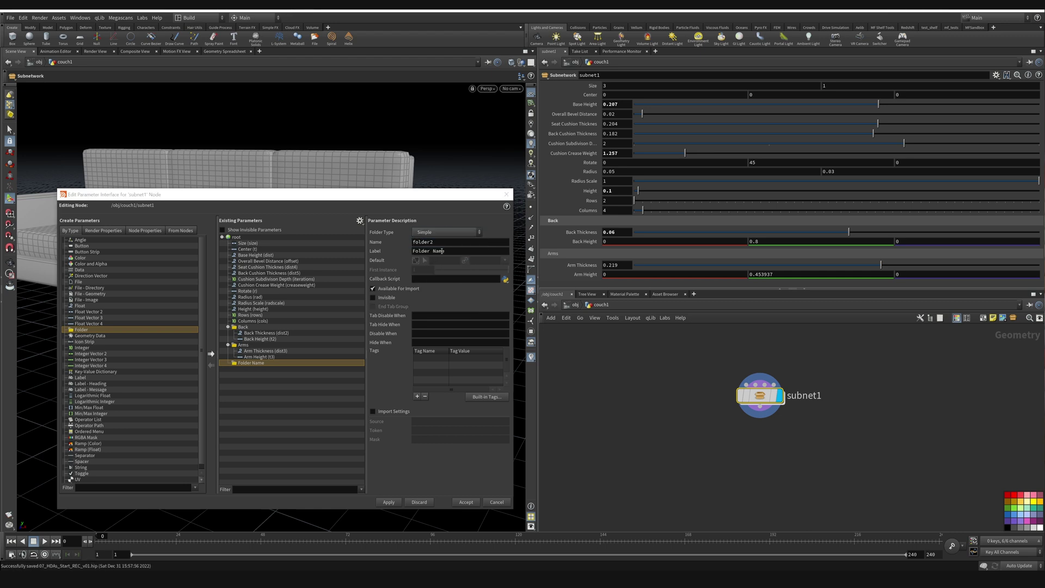
triple_click(460, 251)
text(Legs)
key(Return)
text(f)
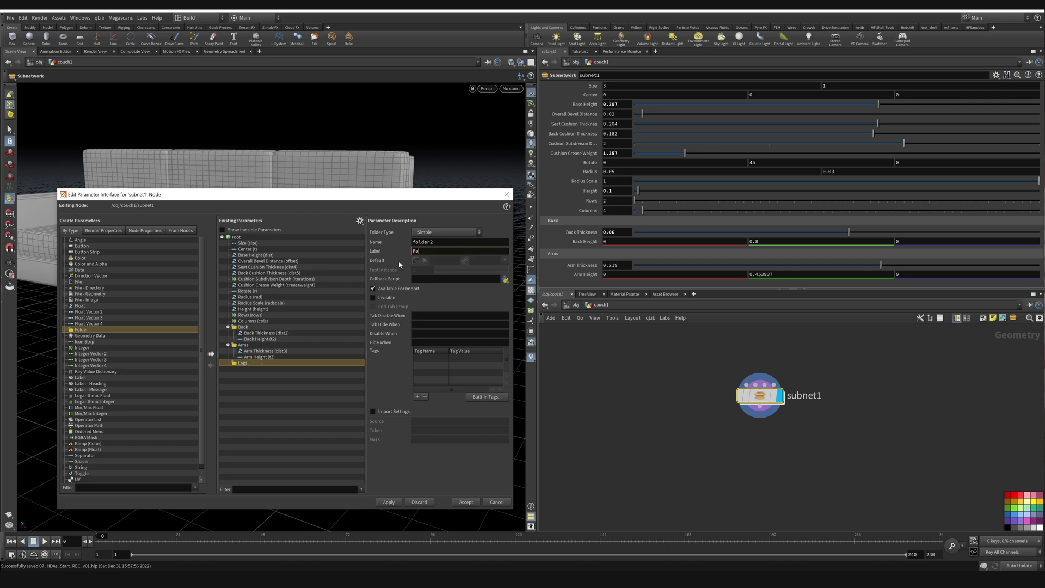
key(Return)
- Move the Rotate, Radius, Radius Scale, Height, Rows and Columns parameters into the Feet folder
click(268, 363)
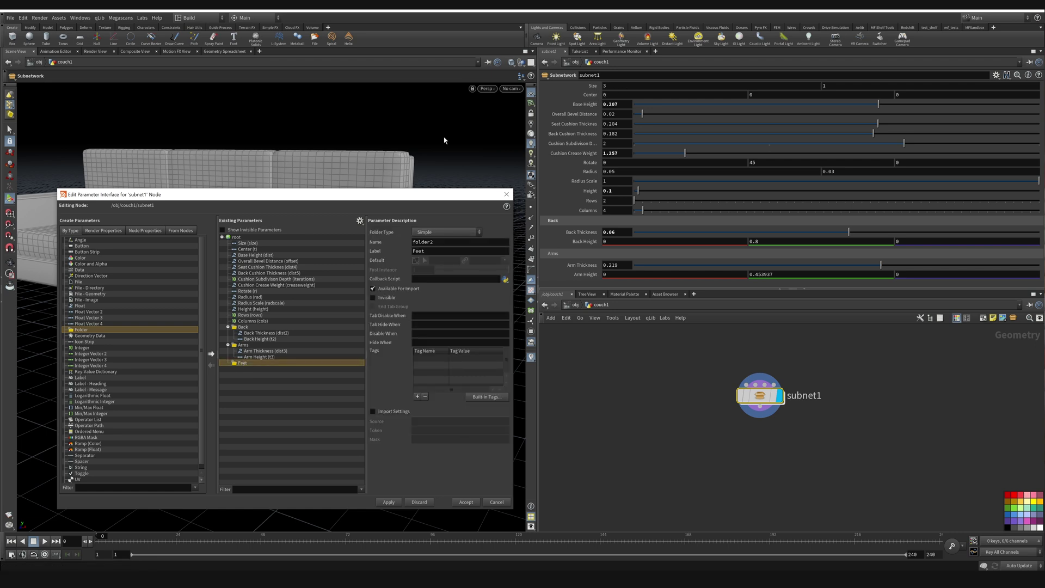
click(260, 292)
shift+click(252, 320)
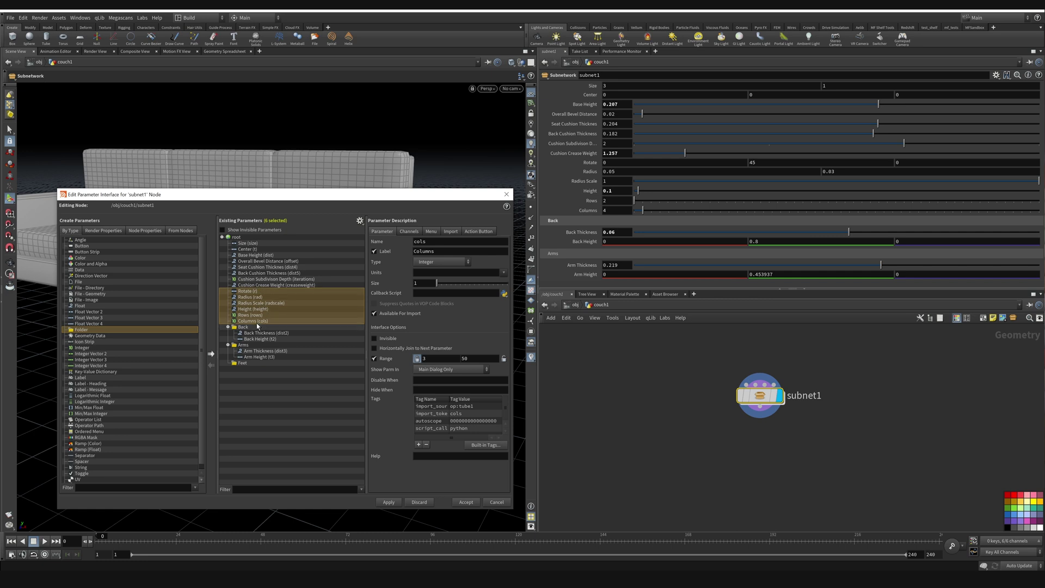
drag(251, 307, 241, 366)
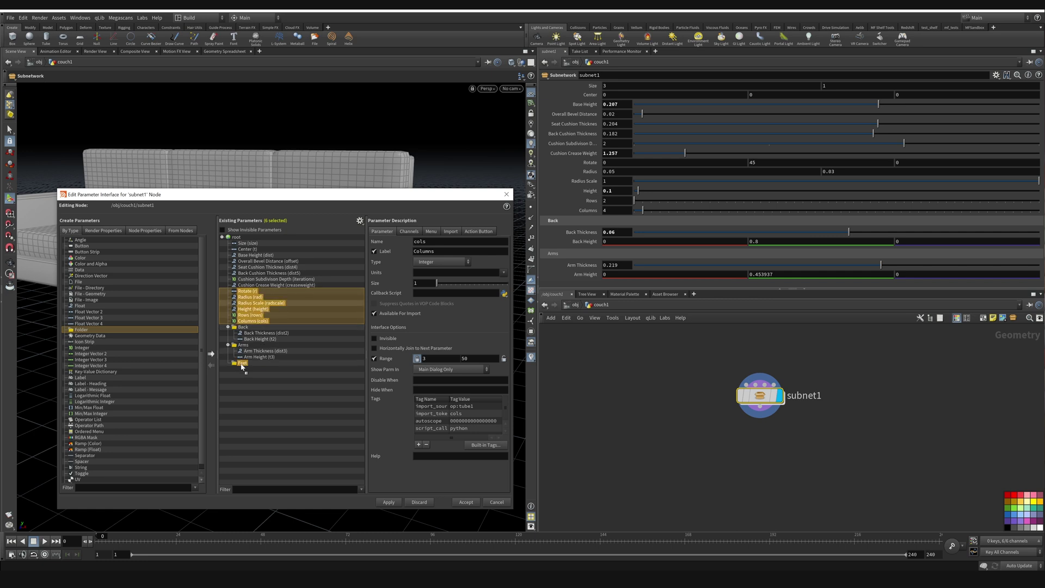
drag(241, 366, 241, 365)
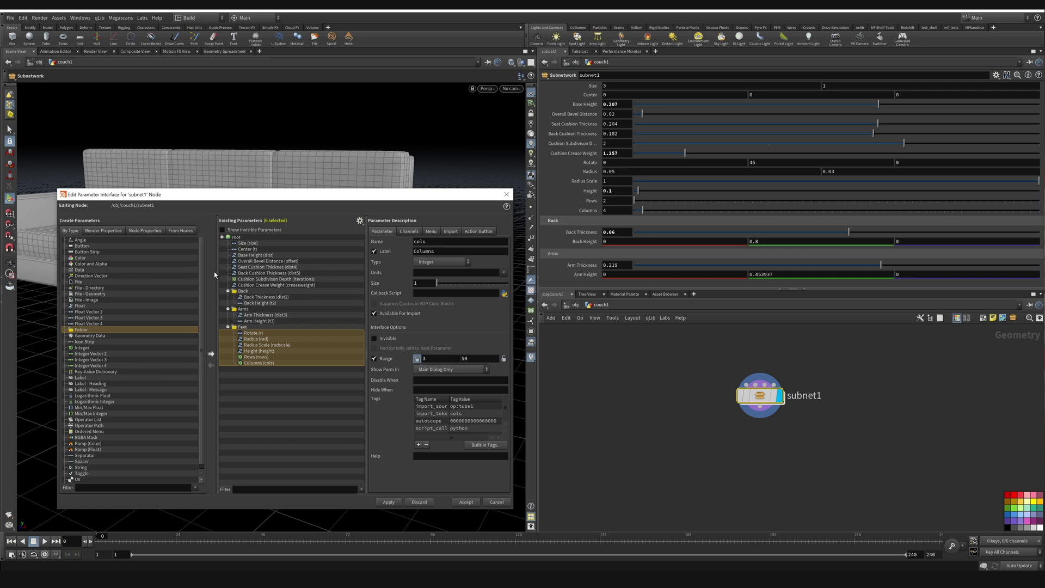
- Add a folder labelled Cushions at the end of the existing parameters
drag(81, 329, 278, 428)
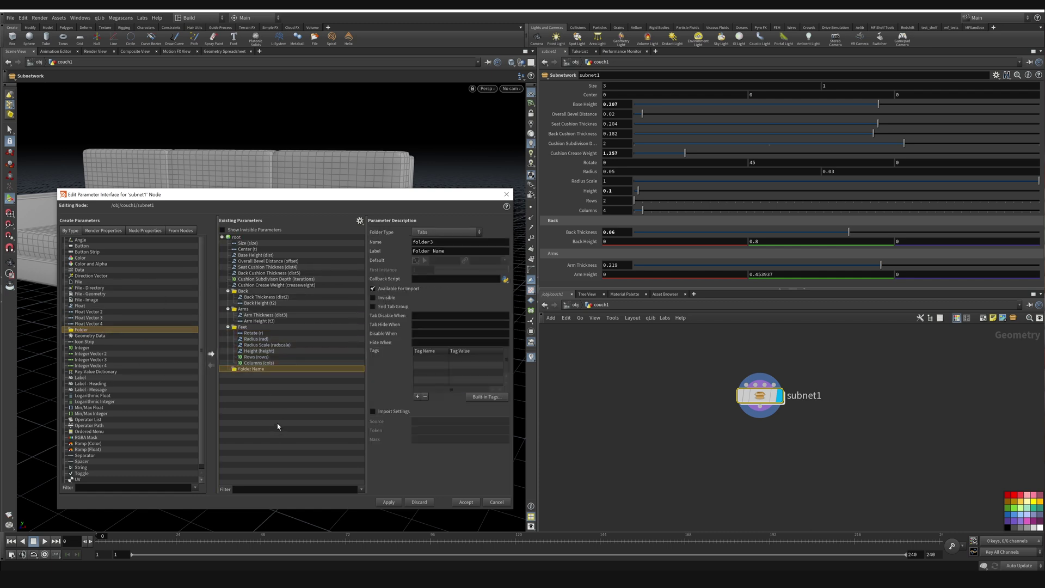
drag(460, 253, 207, 265)
text(Cushions)
key(Return)
- Move the two cushion thickness parameters, Cushion Subdivison Depth and Cushion Crease Weight into the Cushions folder, and place it between Arms and Feet
click(277, 267)
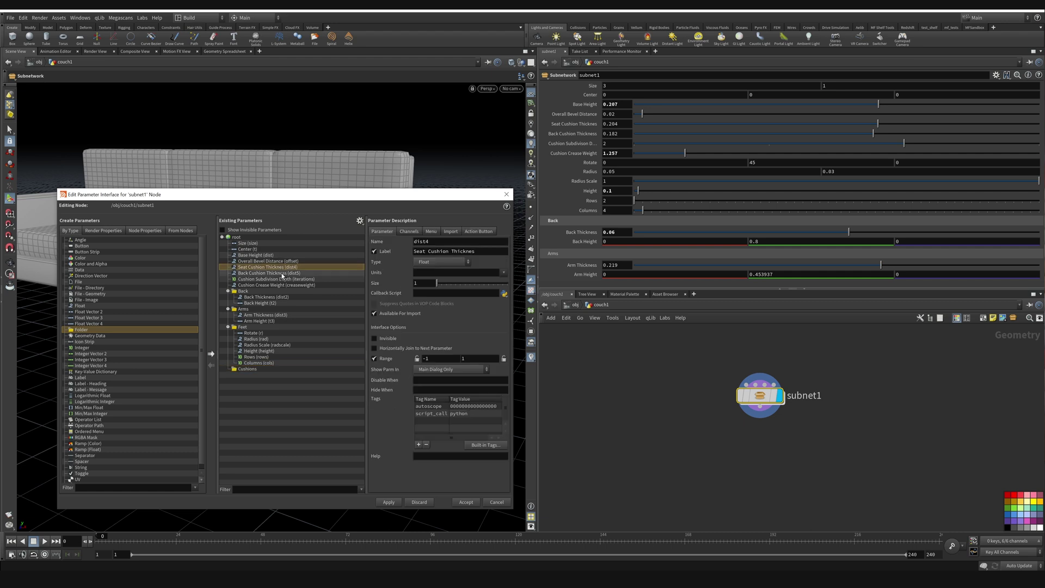
shift+click(273, 274)
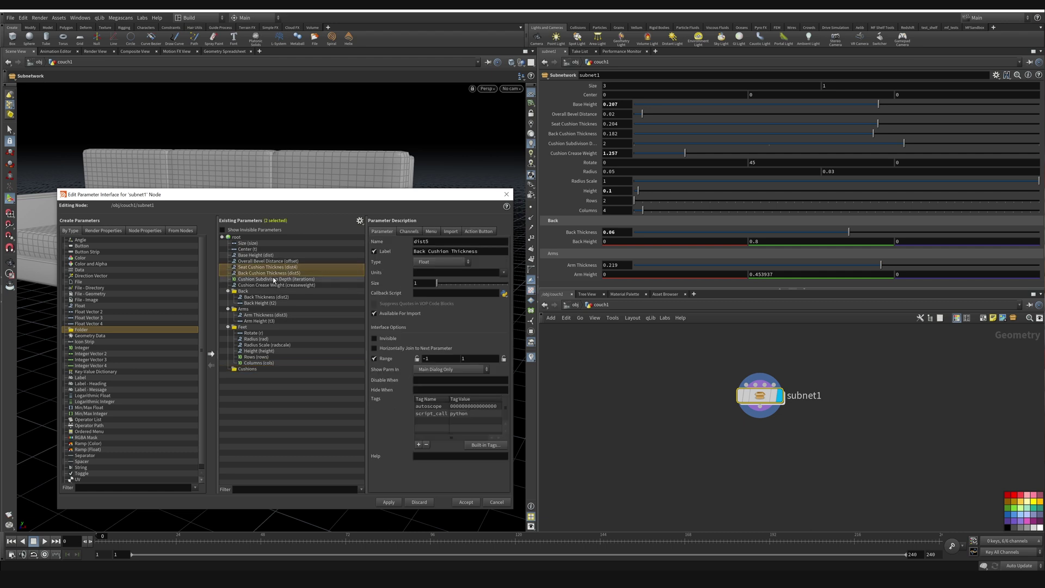
shift+click(273, 284)
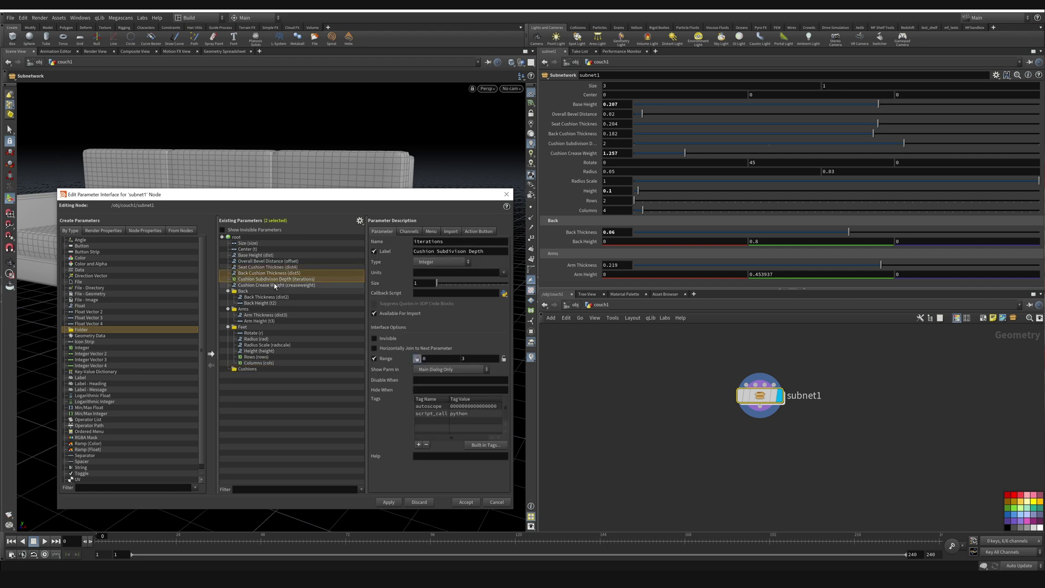
click(269, 267)
shift+click(266, 287)
mouse_move(266, 286)
mouse_down()
mouse_move(249, 377)
mouse_move(246, 303)
mouse_move(255, 304)
mouse_up()
- Set the Cushions folder's type to Simple, apply the interface changes and save the scene
click(247, 346)
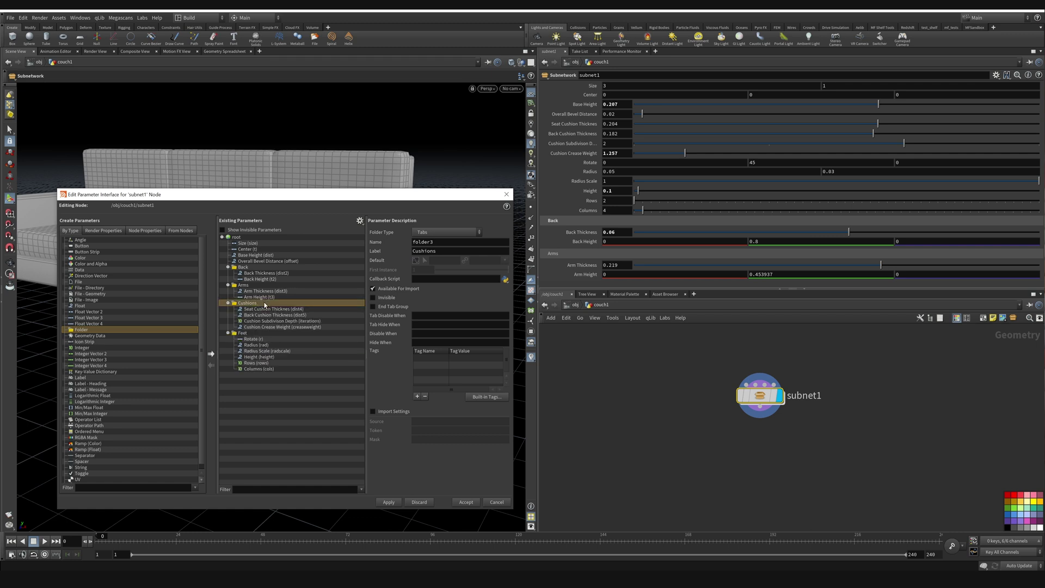
click(446, 232)
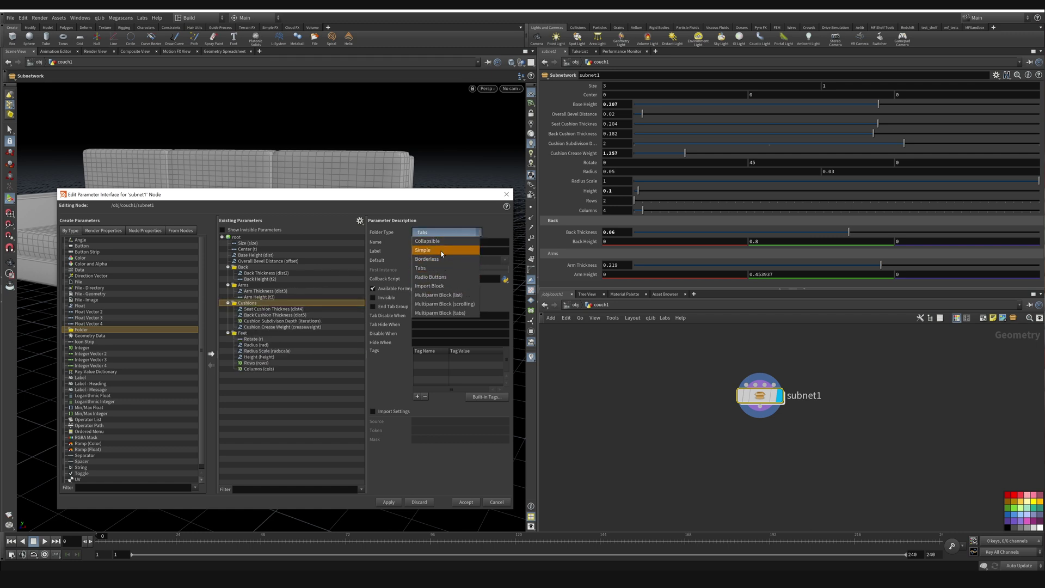
click(443, 250)
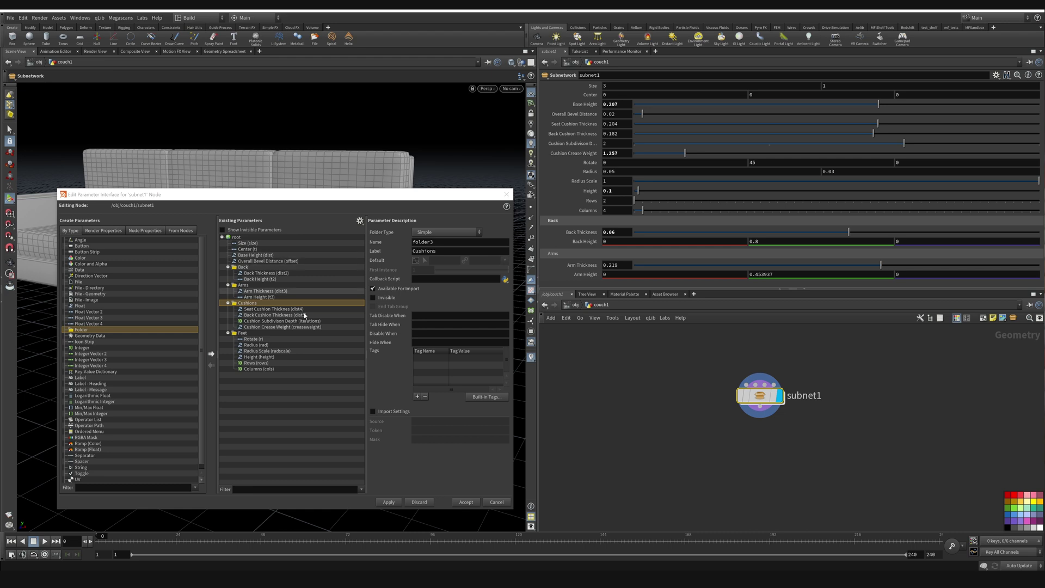
click(388, 502)
key(ctrl+s)
drag(795, 289, 795, 374)
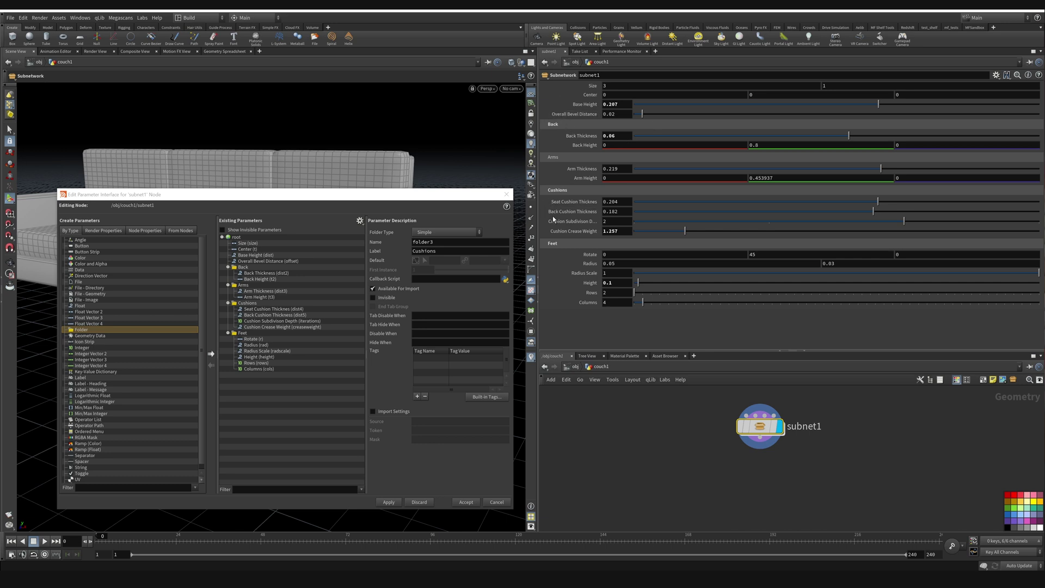